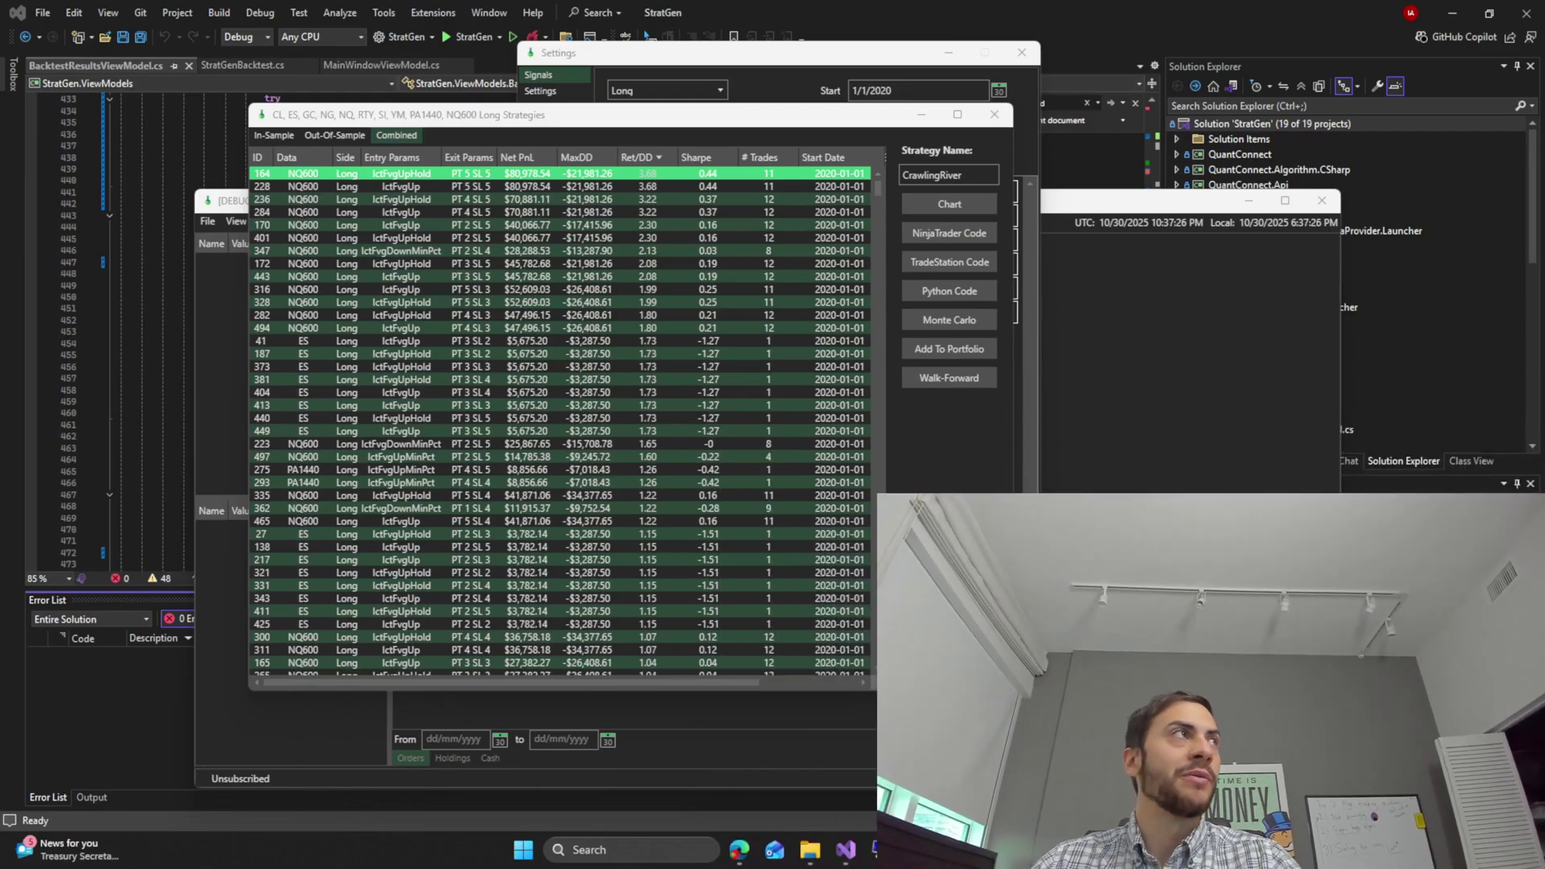
- Switch to the web browser and look through the Google image results for "inner circle trading"
key(alt+Tab)
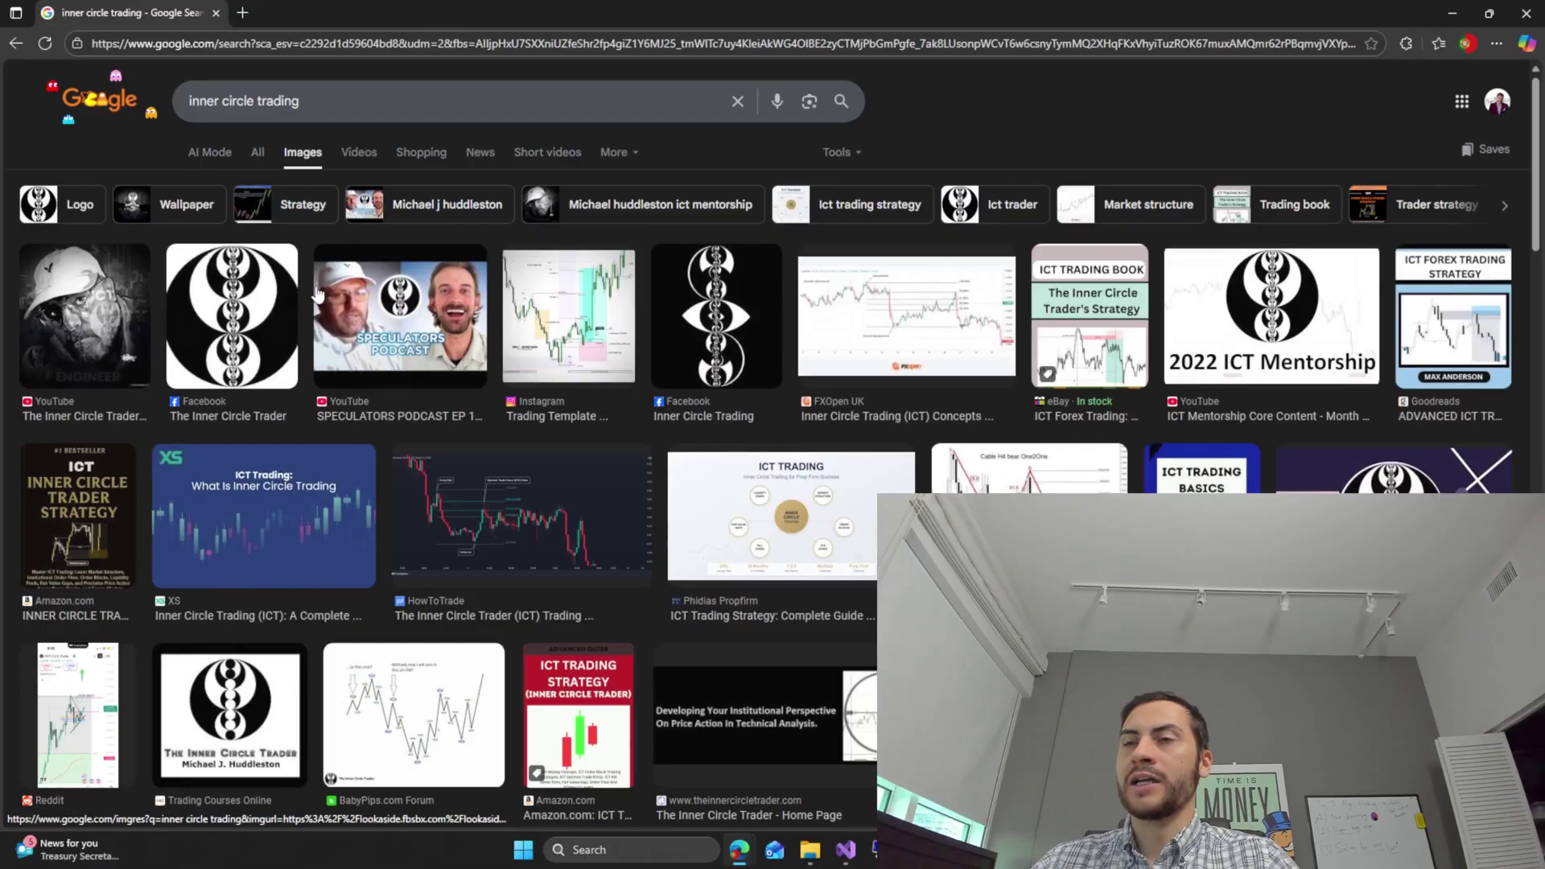
scroll(538, 295, down, 2)
scroll(636, 347, down, 4)
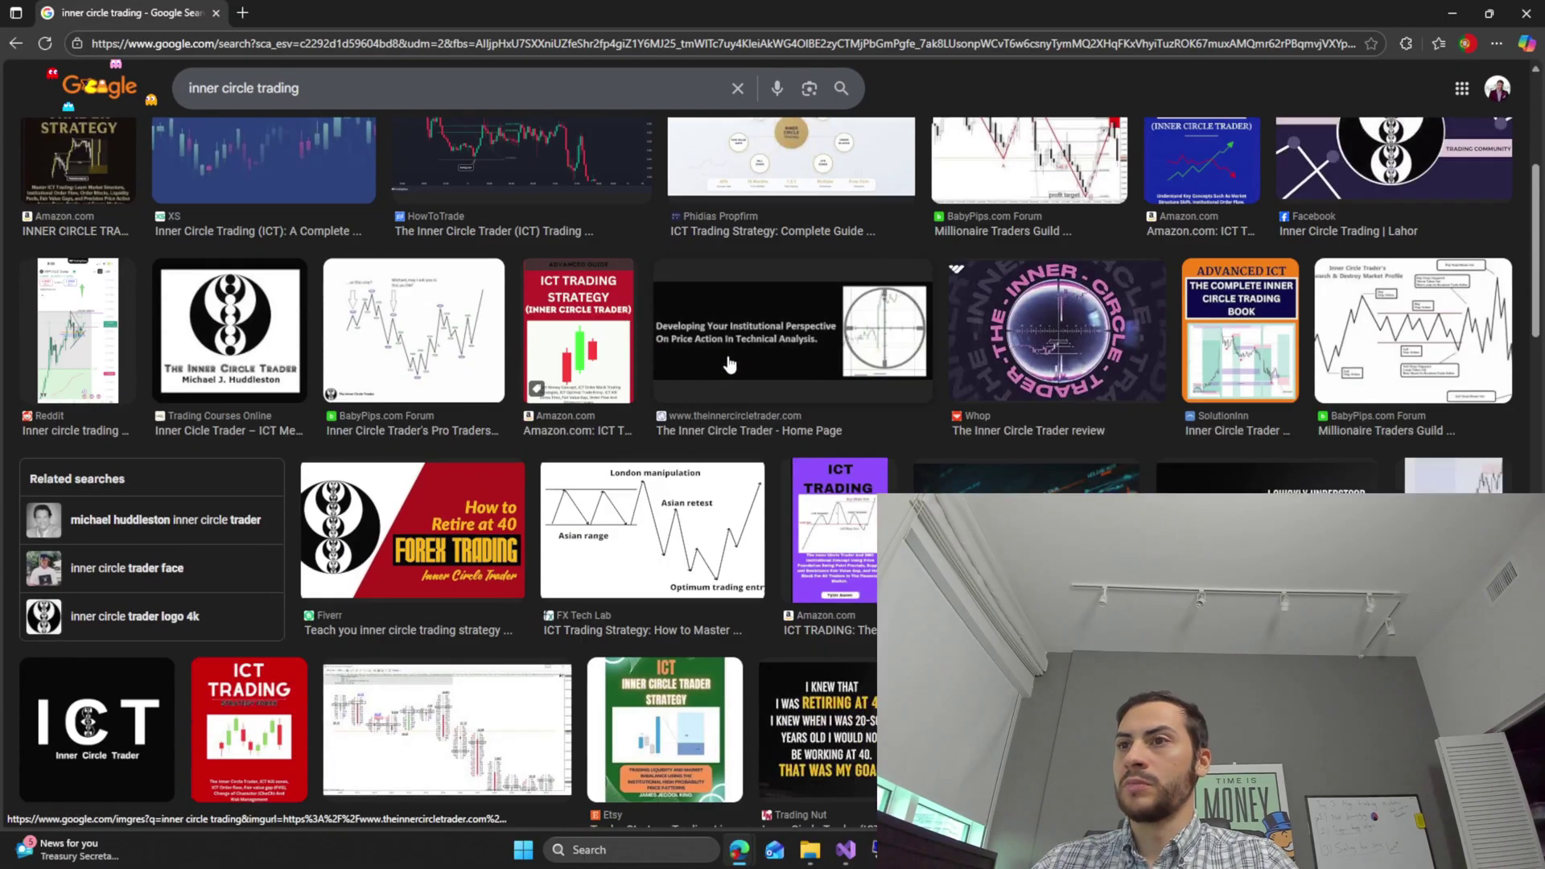
scroll(764, 362, up, 6)
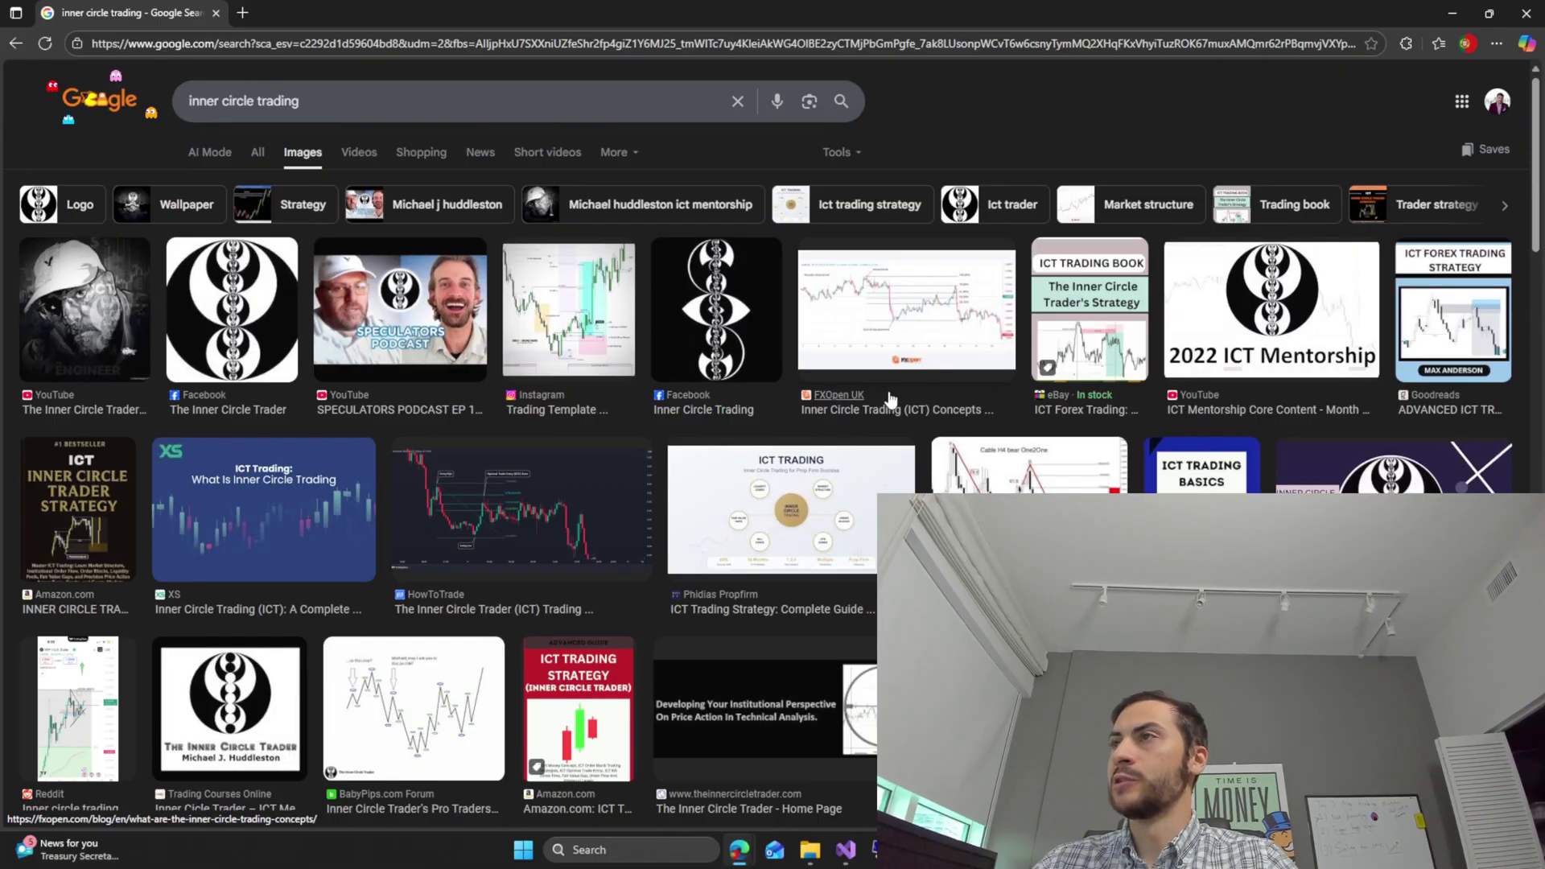
scroll(1041, 390, down, 7)
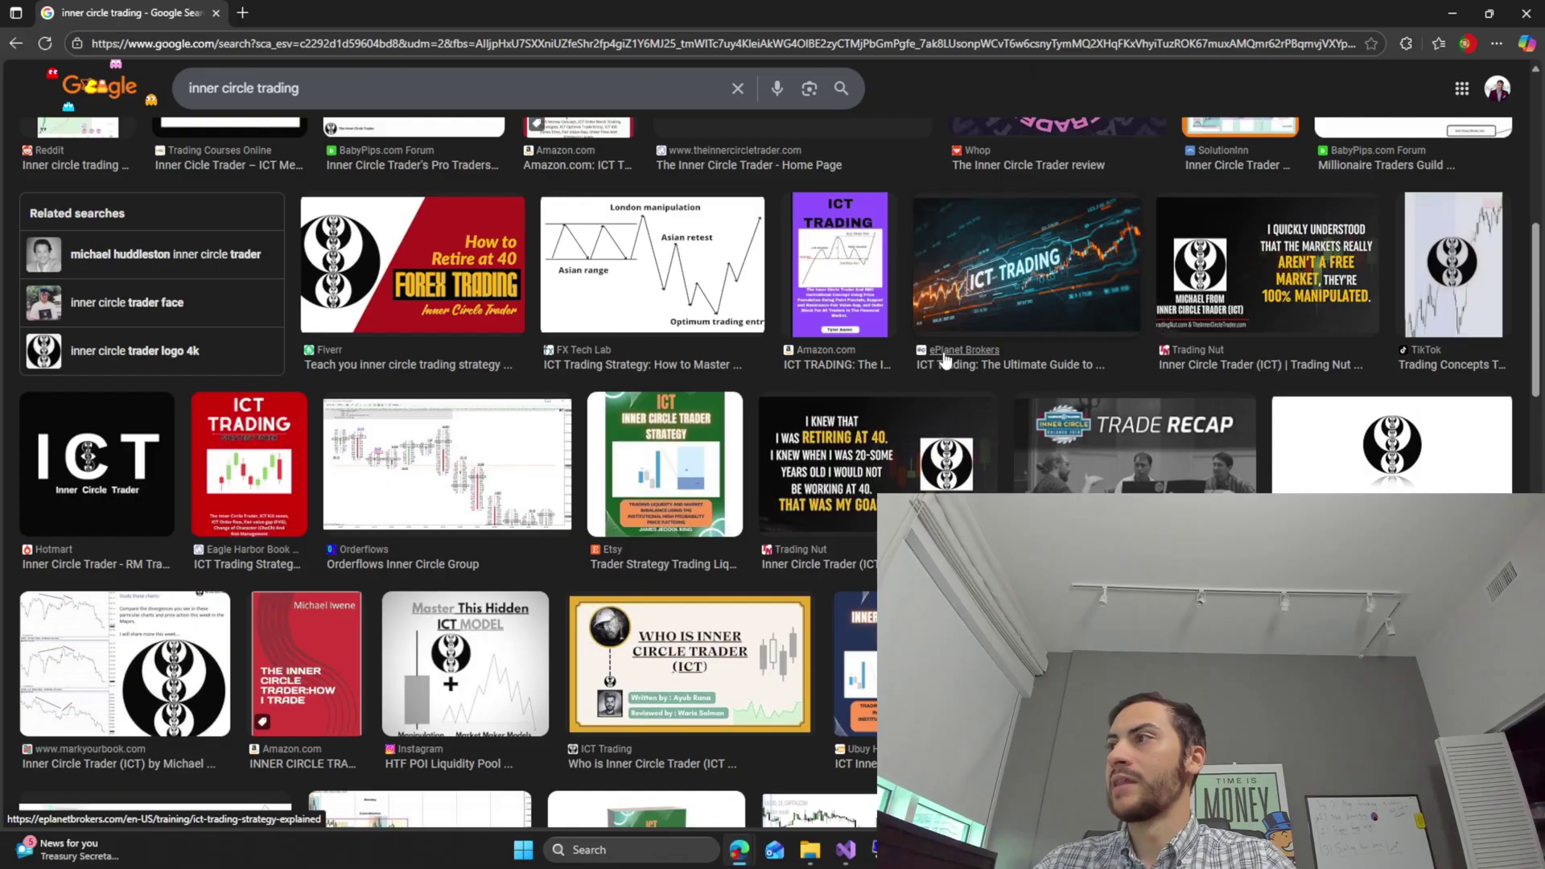
scroll(946, 361, up, 8)
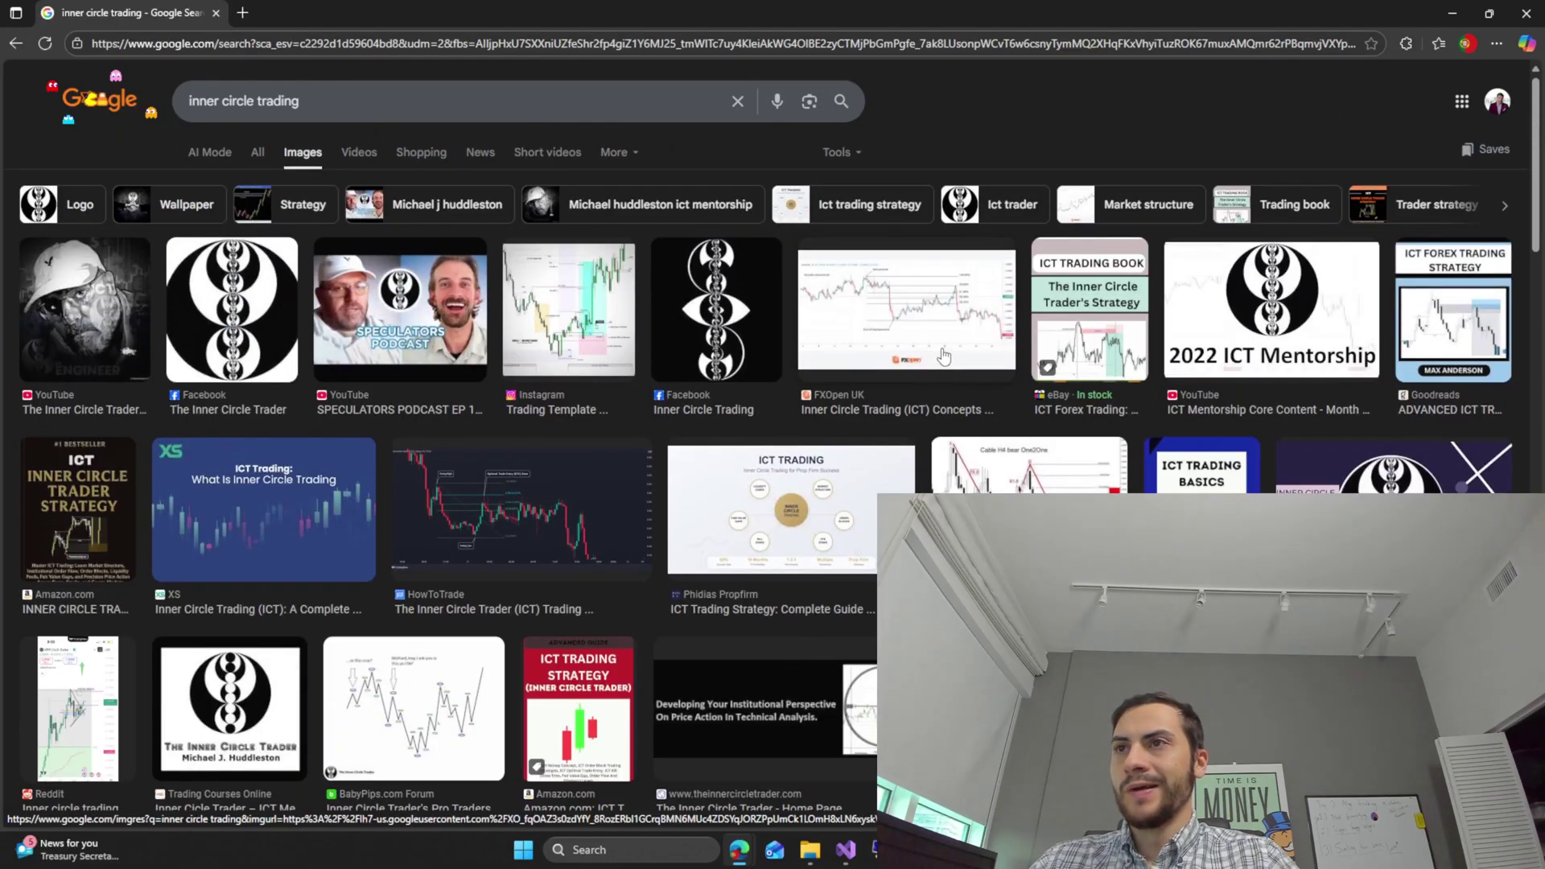
- Preview the HowToTrade chart image, look over the neighbouring image results, and minimize the browser window
click(515, 483)
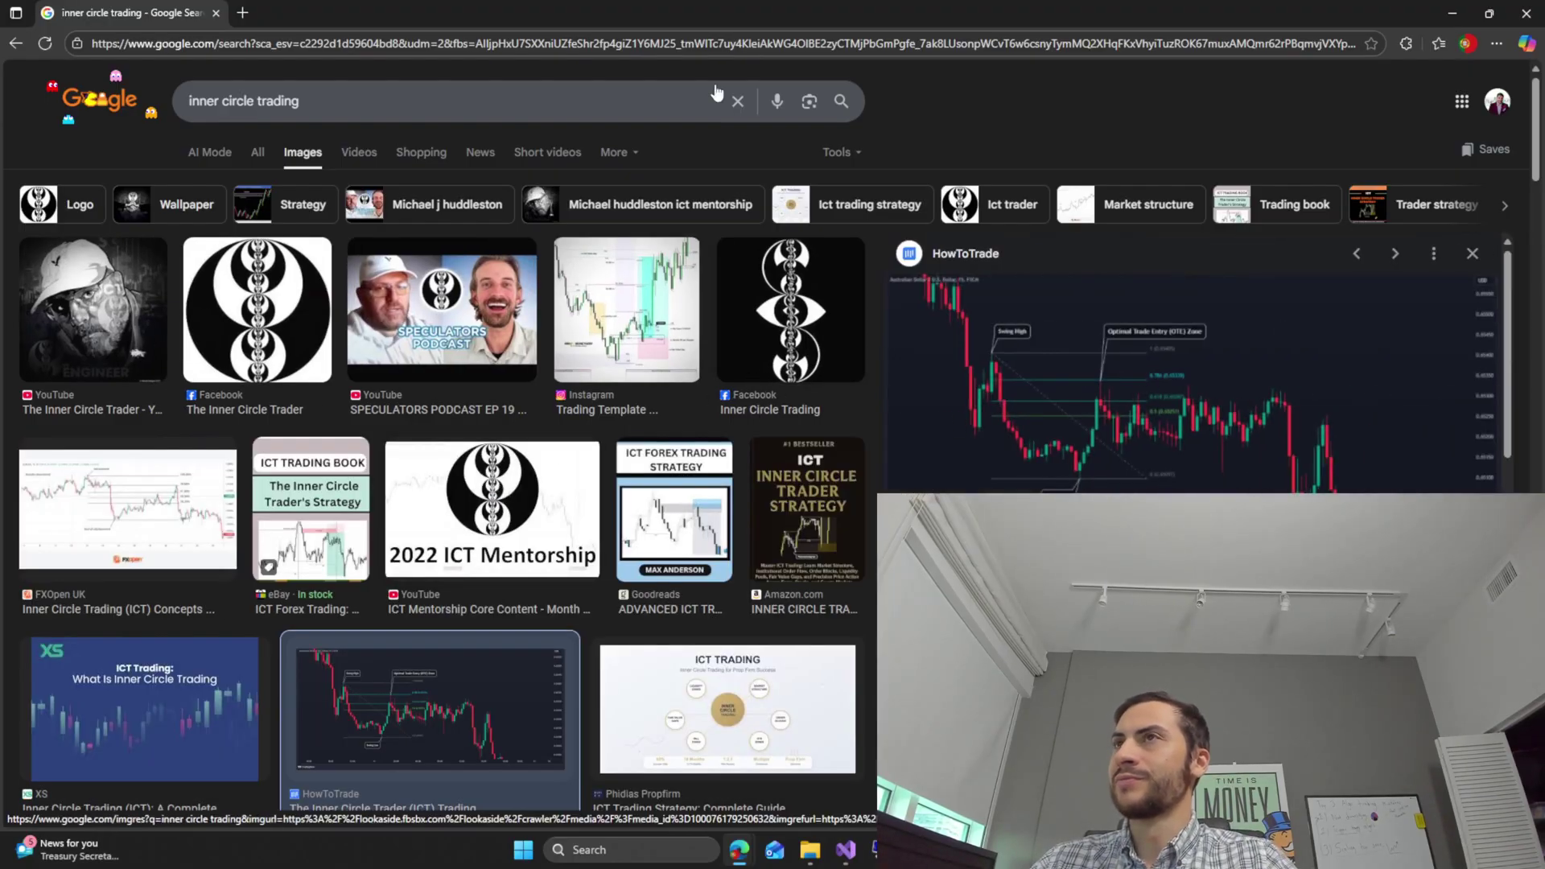
scroll(652, 475, down, 7)
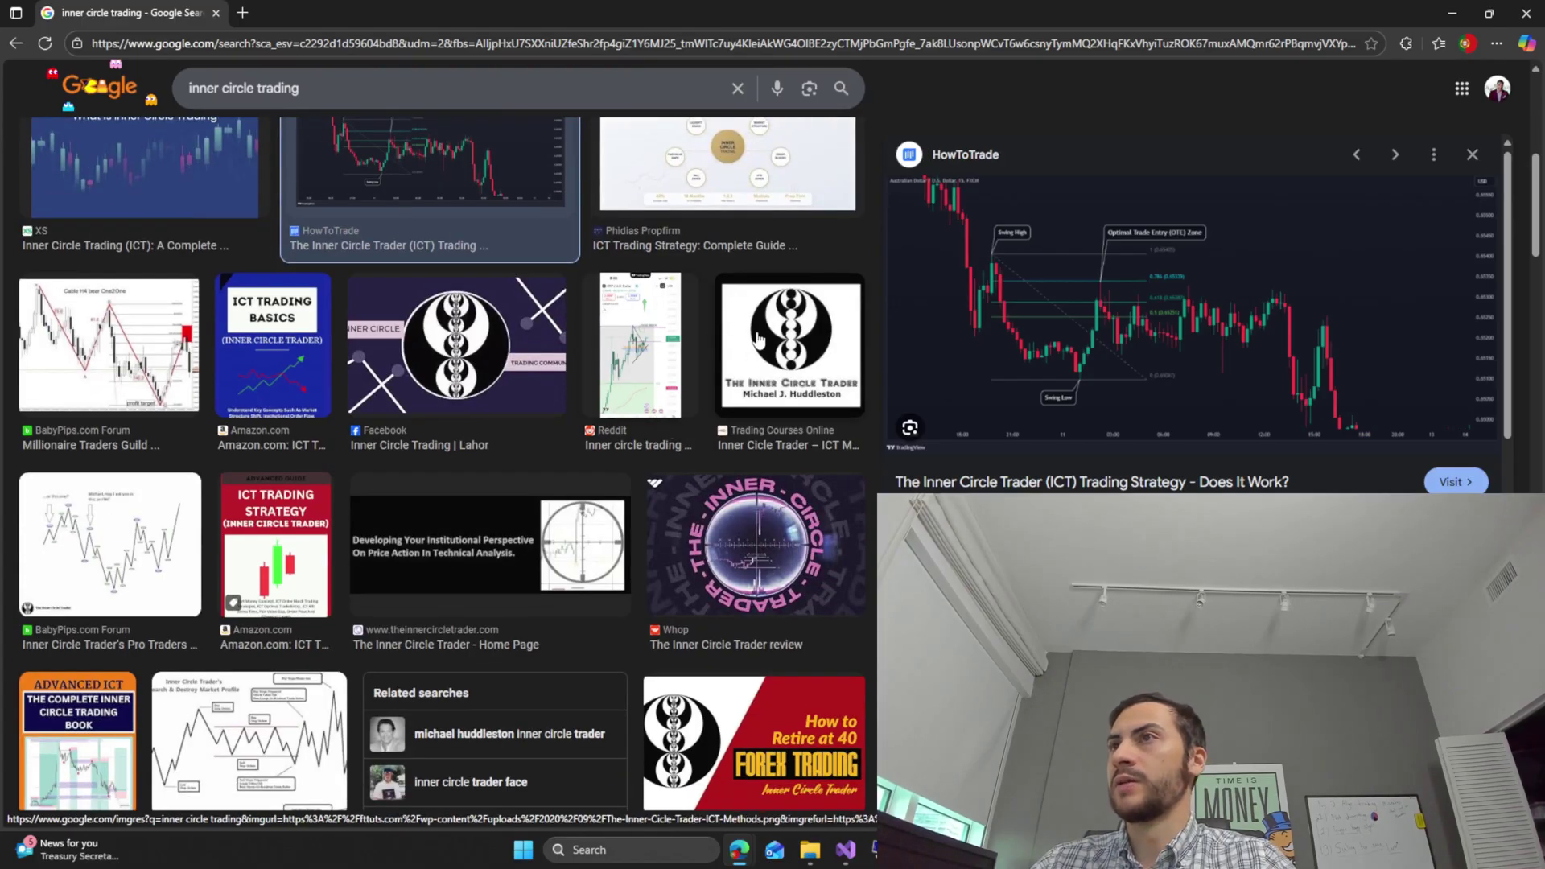
scroll(713, 372, up, 7)
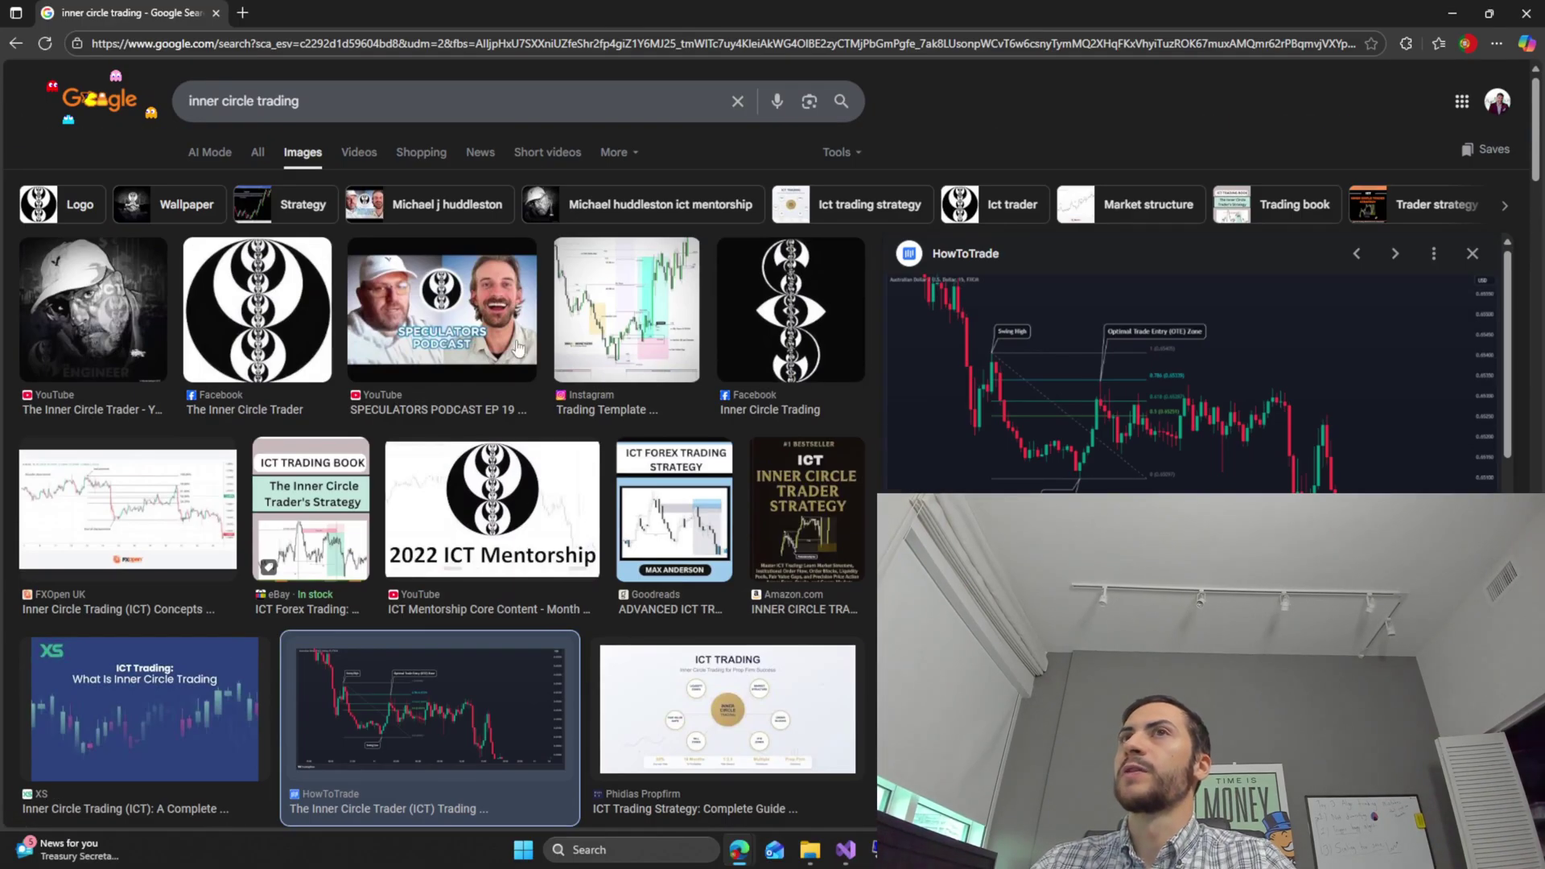
click(1450, 16)
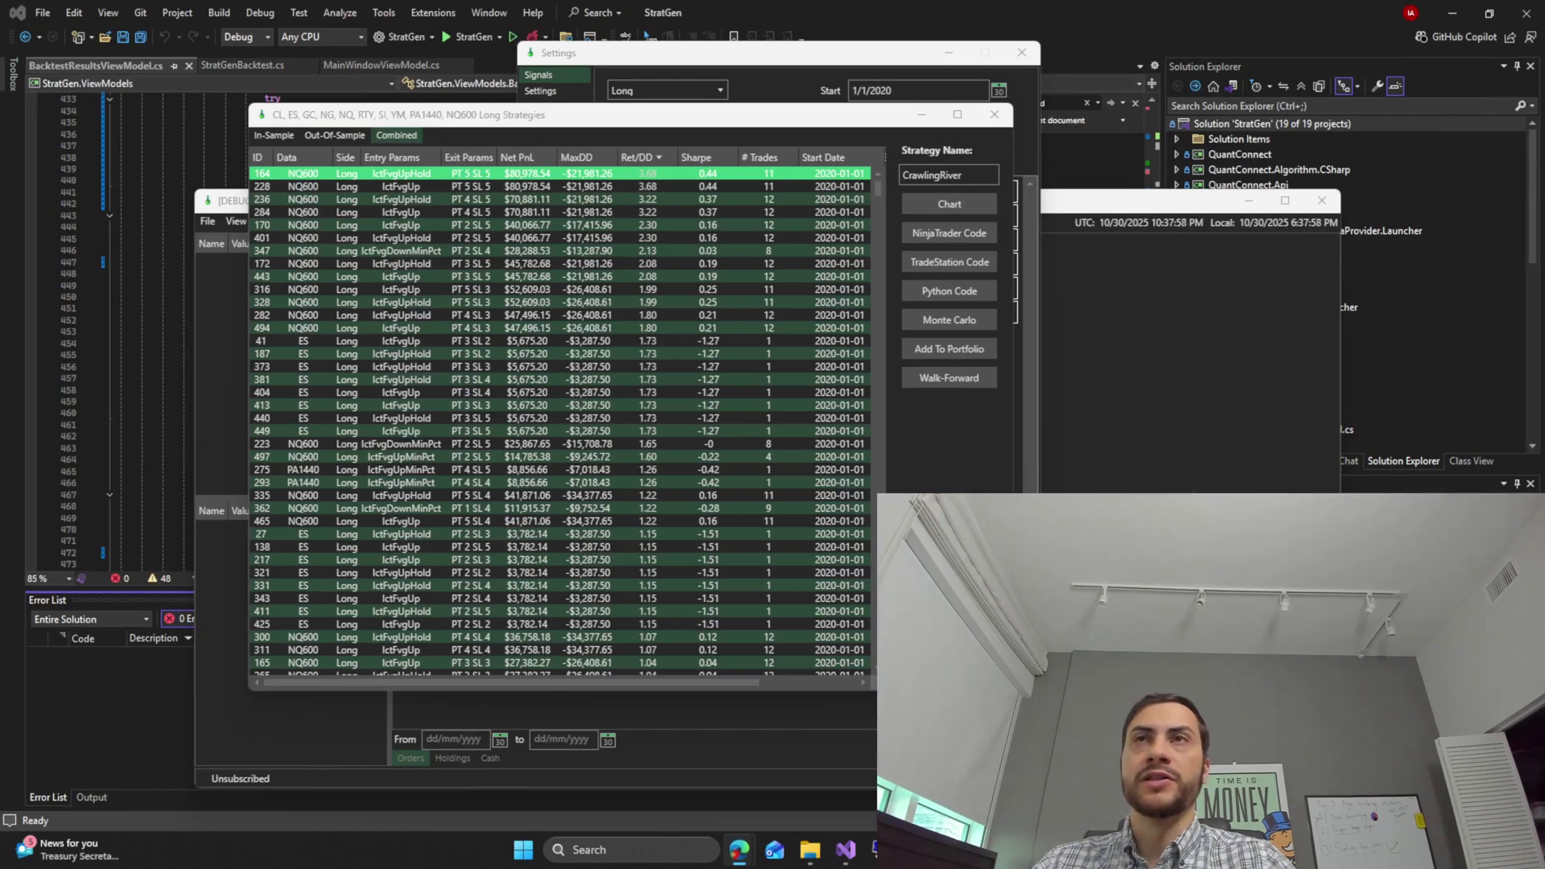
- Switch to the ChatGPT conversation and find the reply introducing the StratGen MiniSignals for ICT-style Fair Value Gaps
key(alt+Tab)
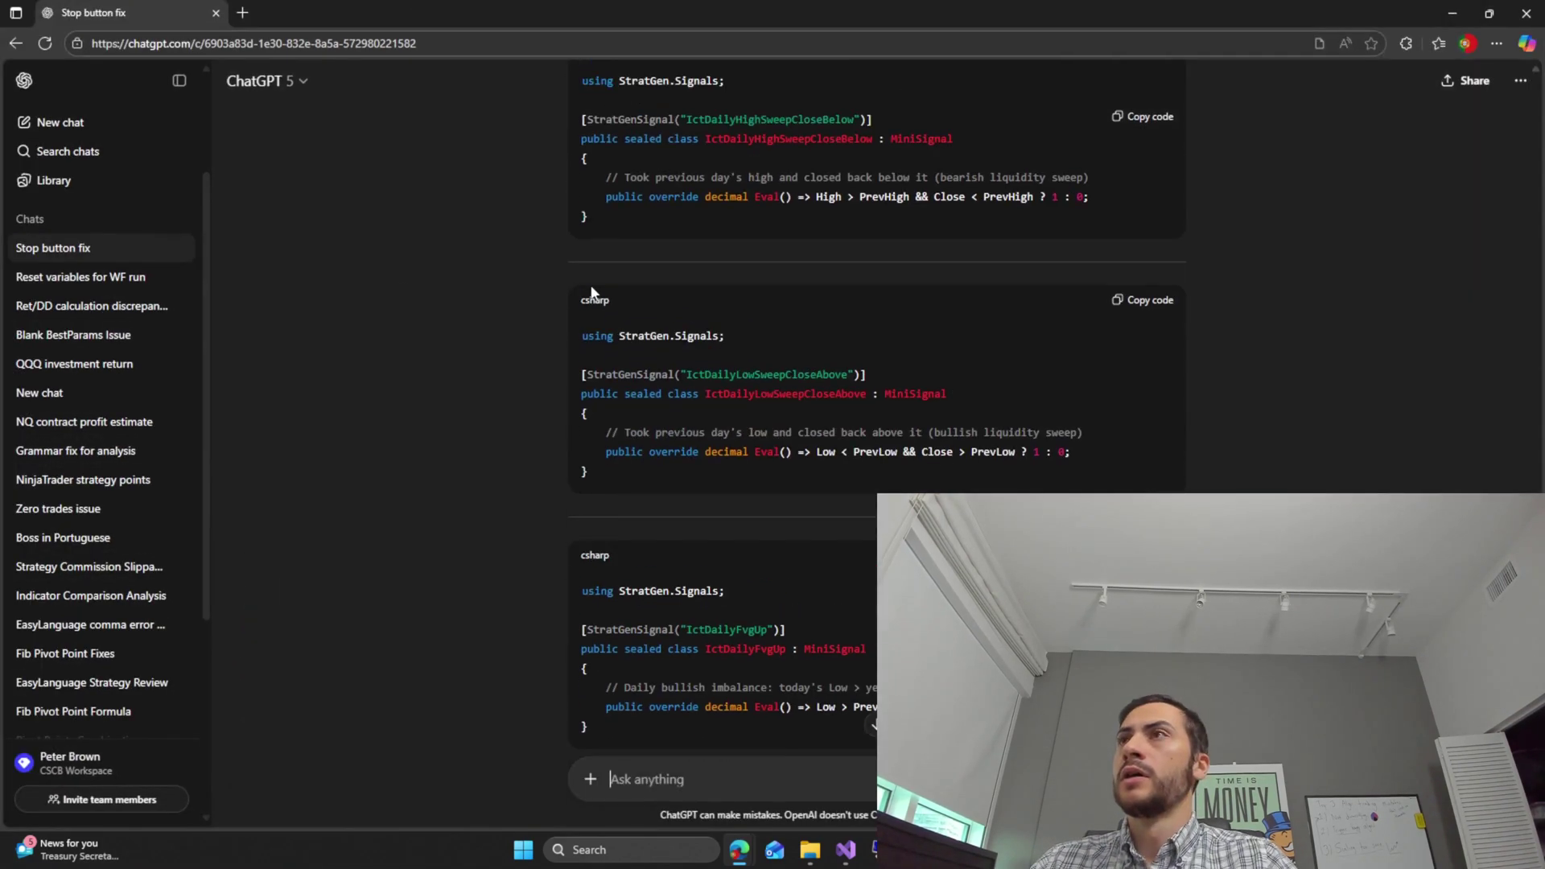
scroll(592, 291, up, 7)
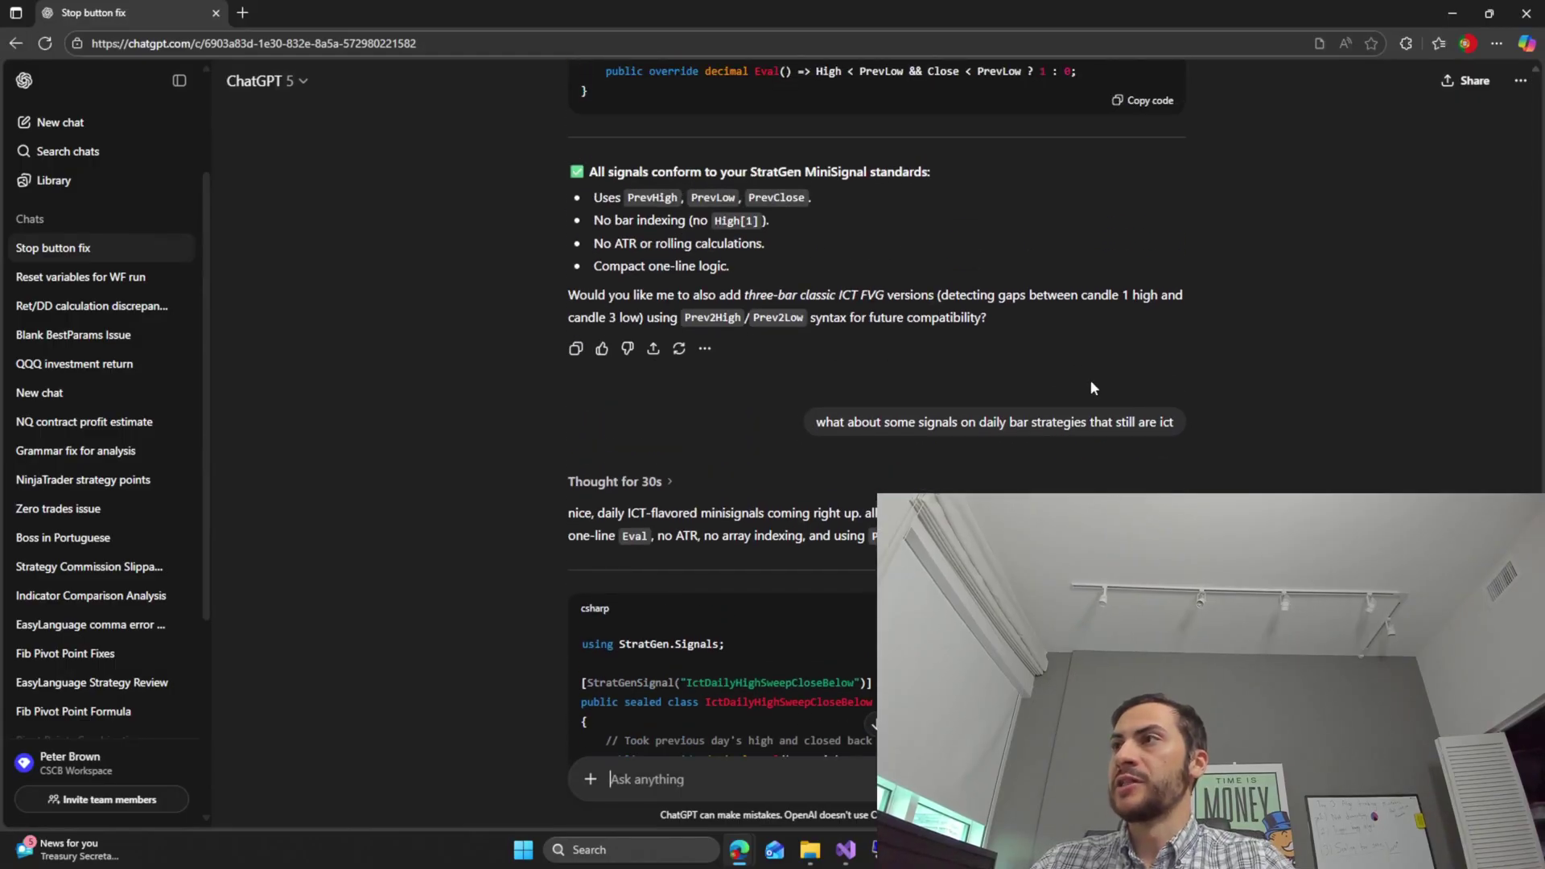
scroll(1152, 398, up, 15)
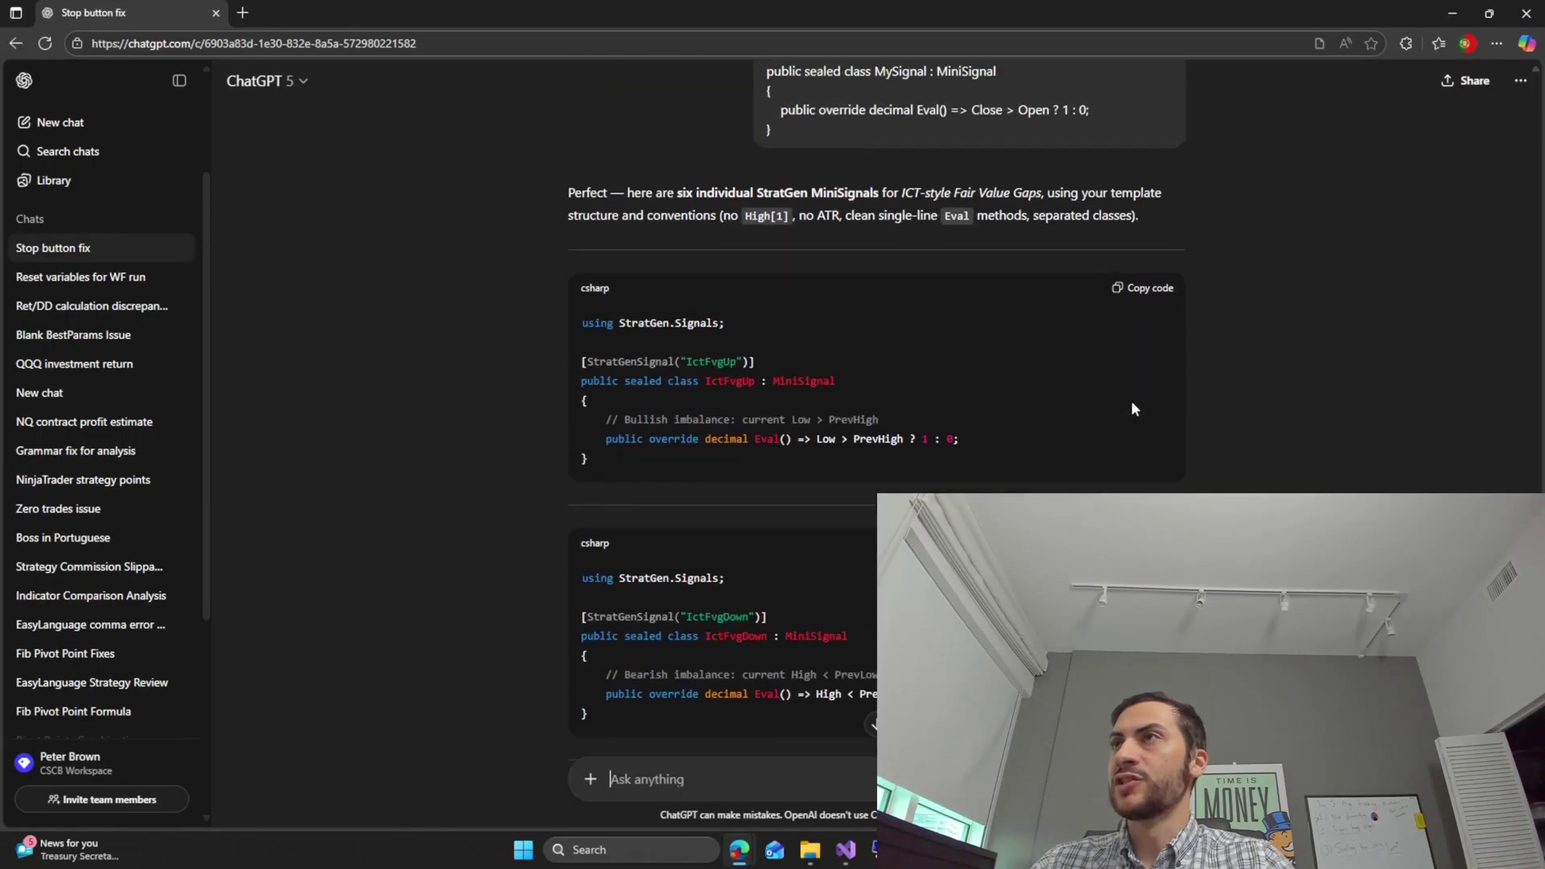
scroll(1131, 409, up, 2)
scroll(1107, 410, down, 2)
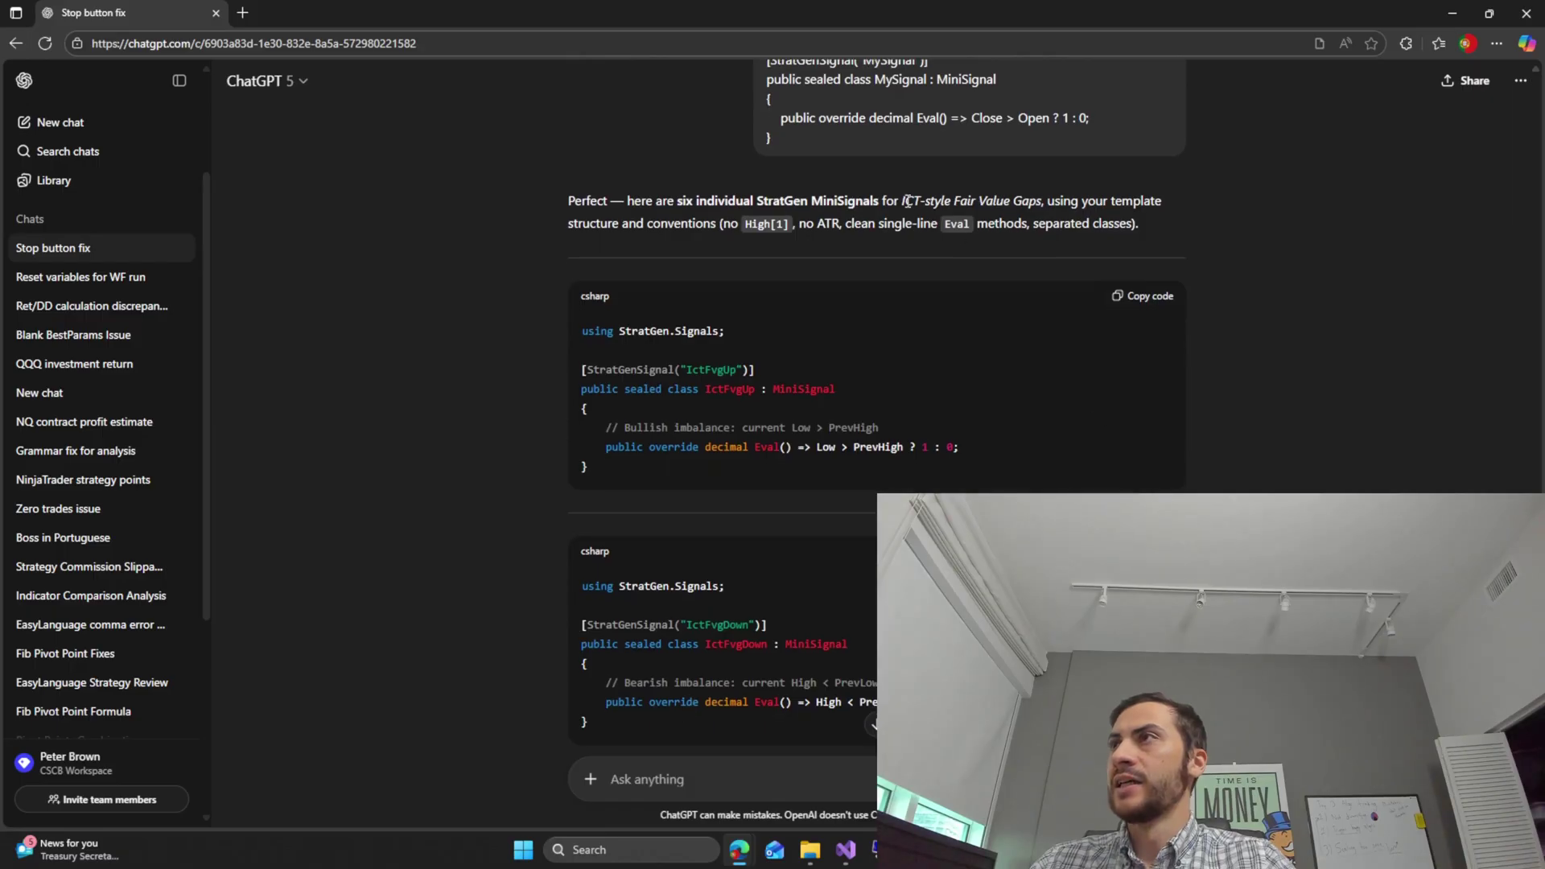
drag(905, 201, 1046, 204)
scroll(579, 274, down, 1)
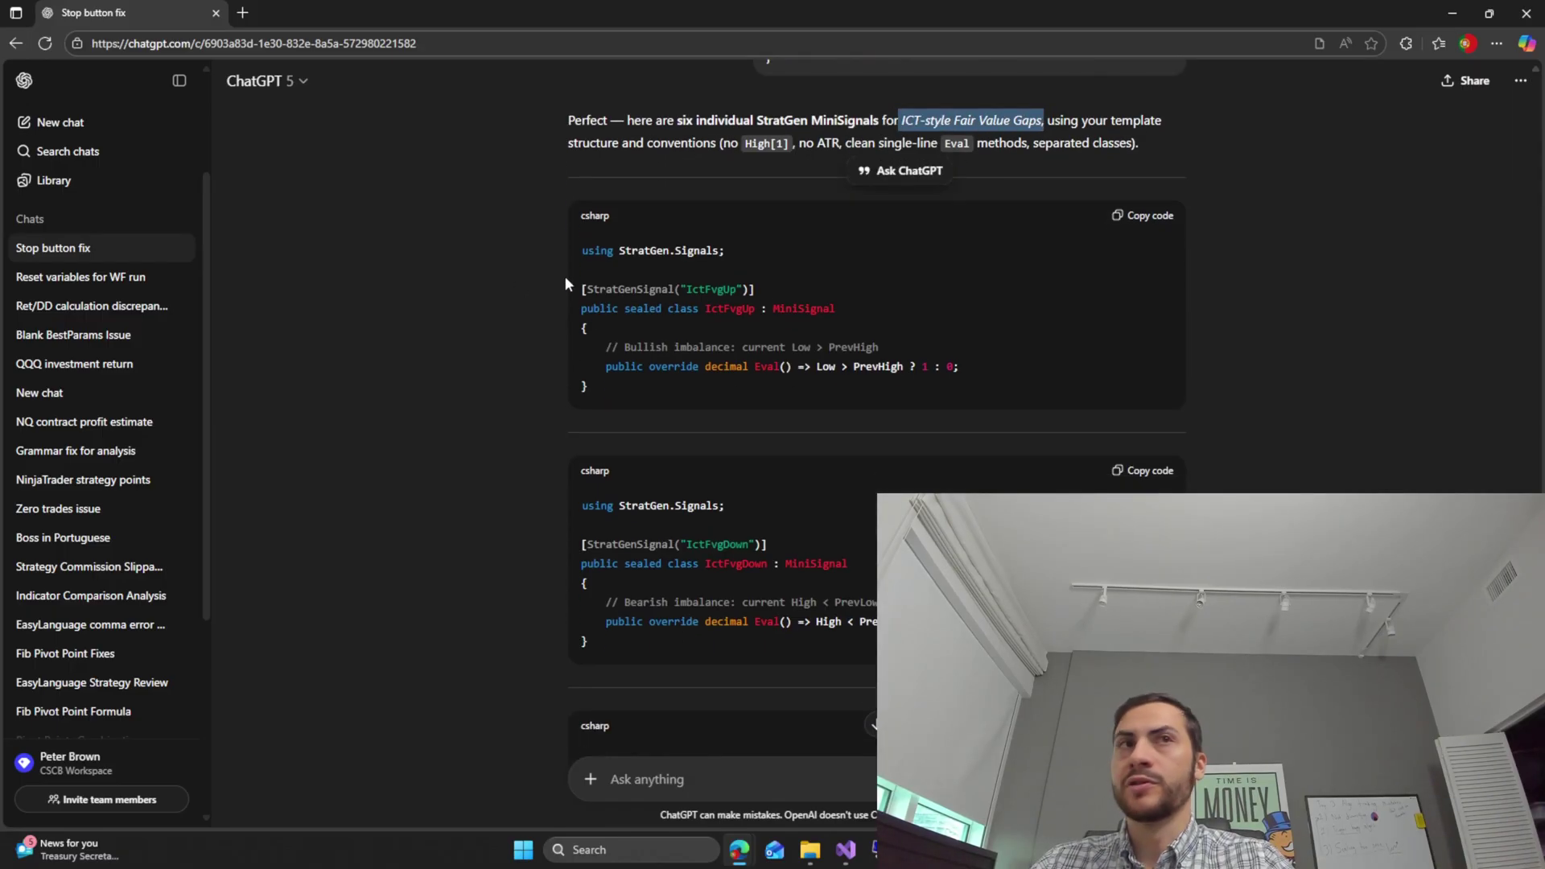
- Read through the generated fair value gap signal classes from IctFvgUp to IctFvgDownHold, including the MinPct variants
scroll(744, 289, down, 1)
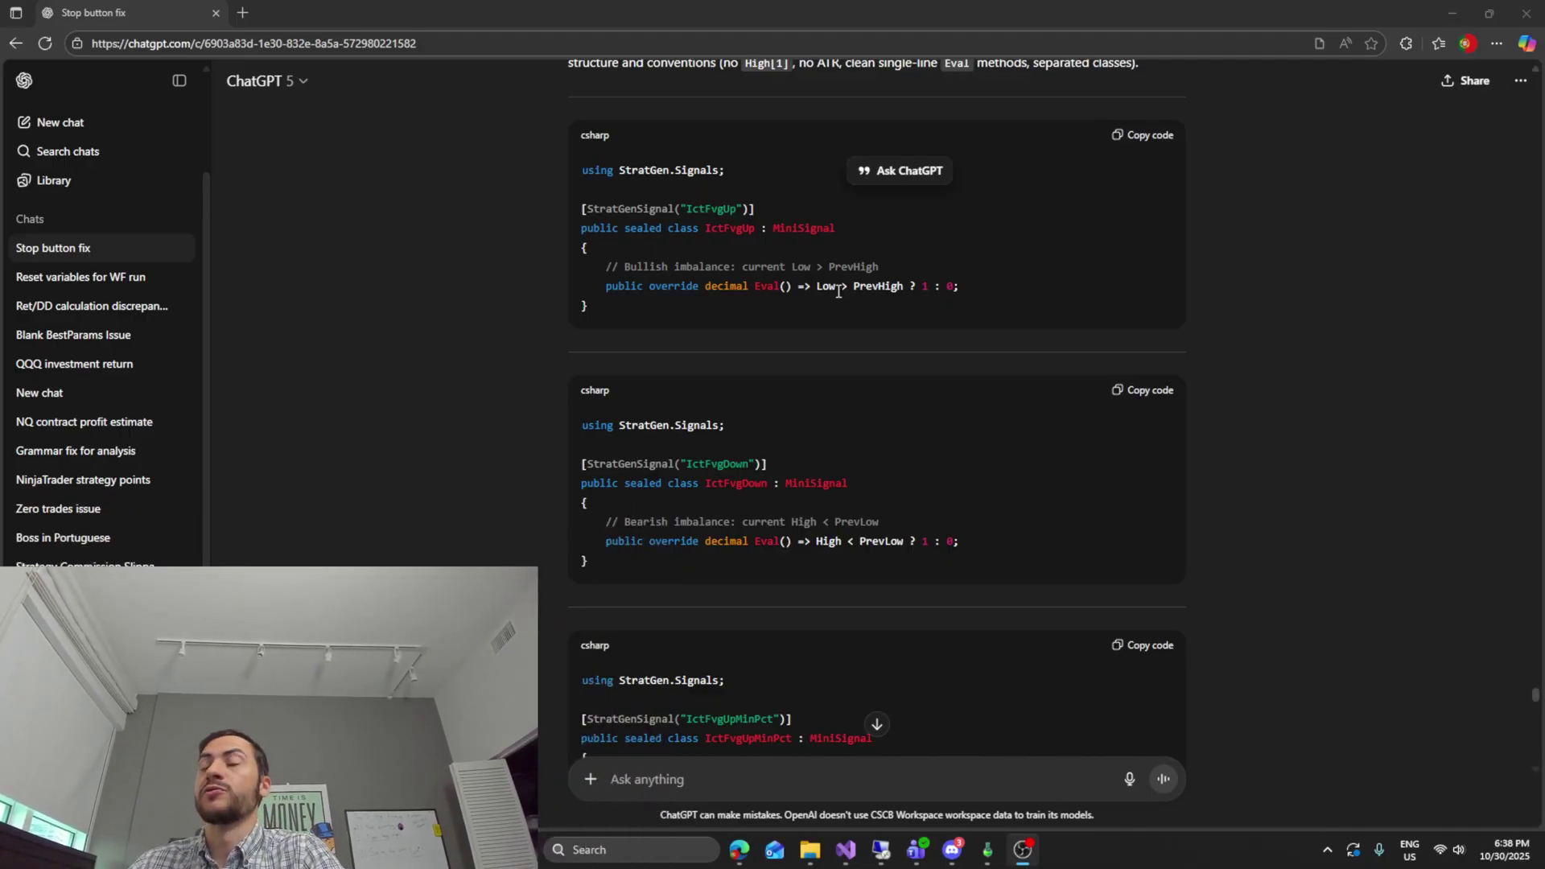
scroll(473, 267, down, 5)
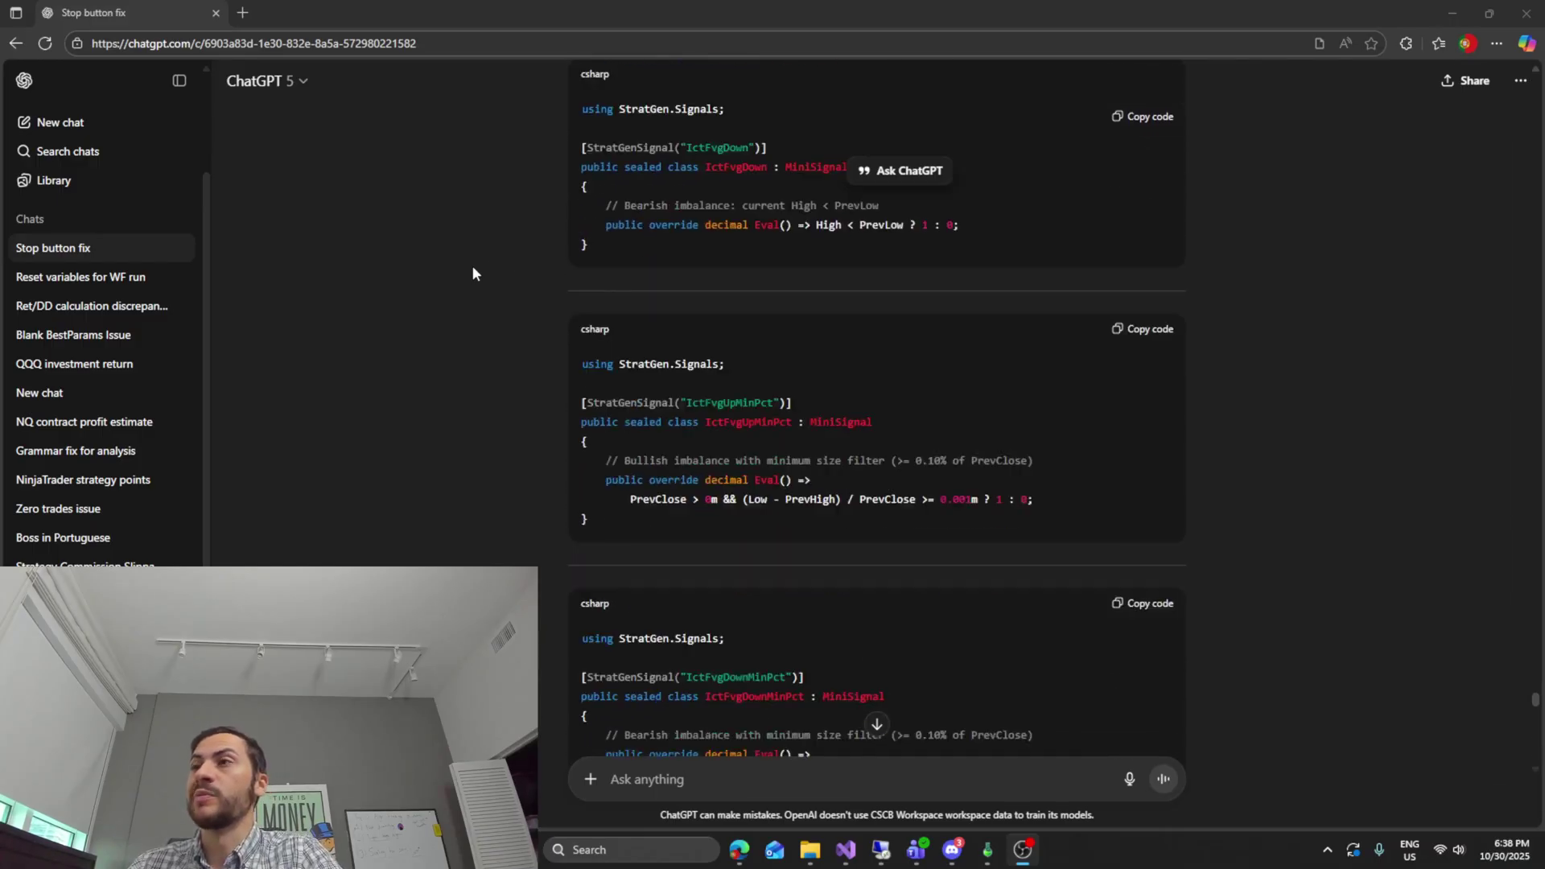
scroll(472, 266, down, 1)
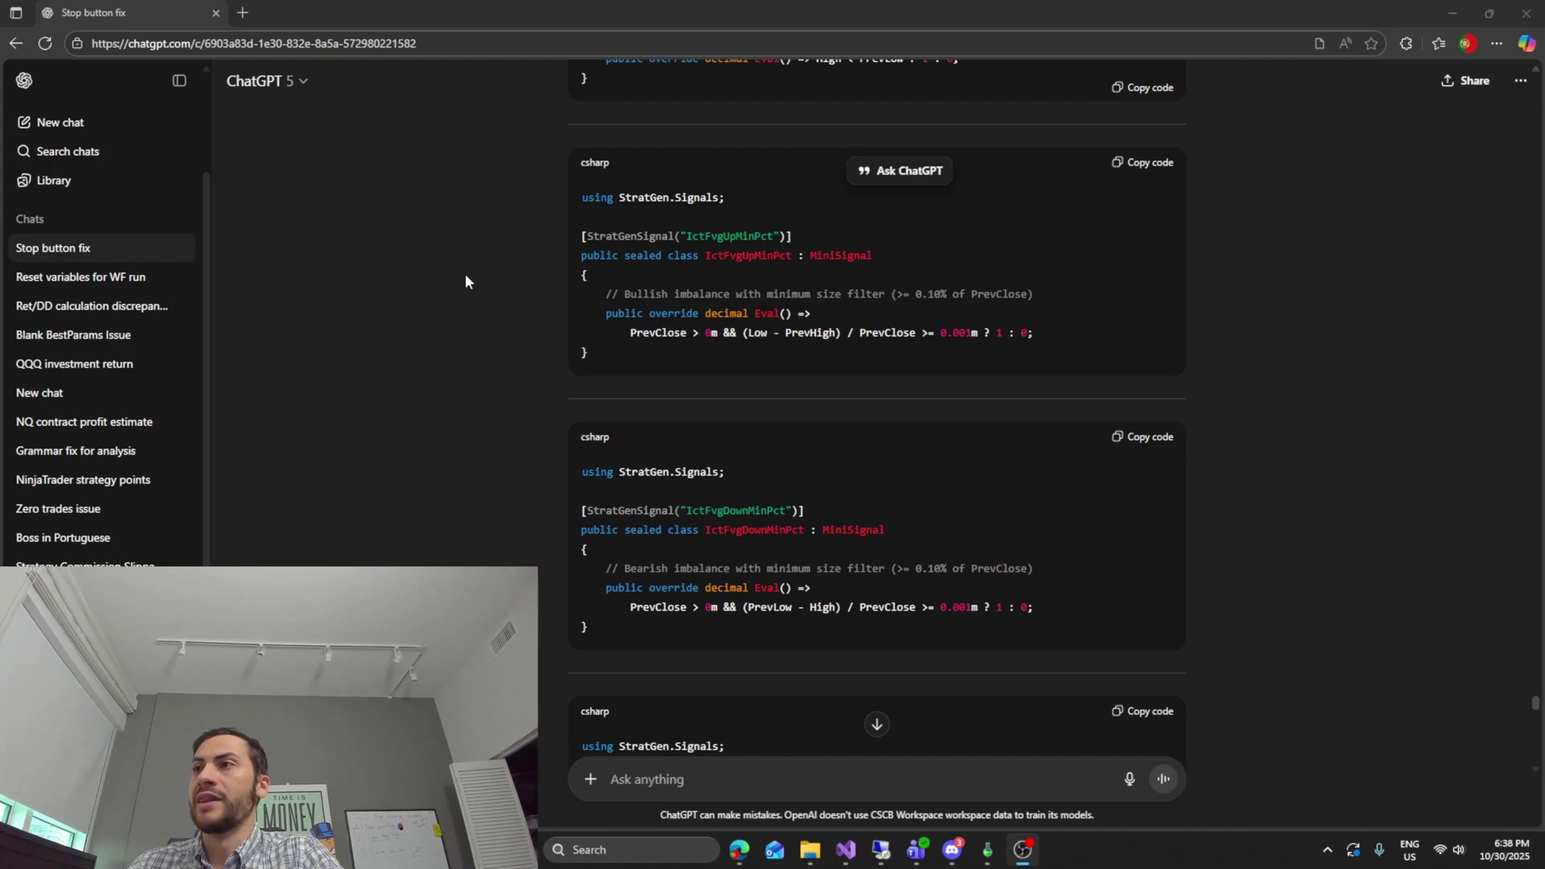
scroll(465, 277, down, 1)
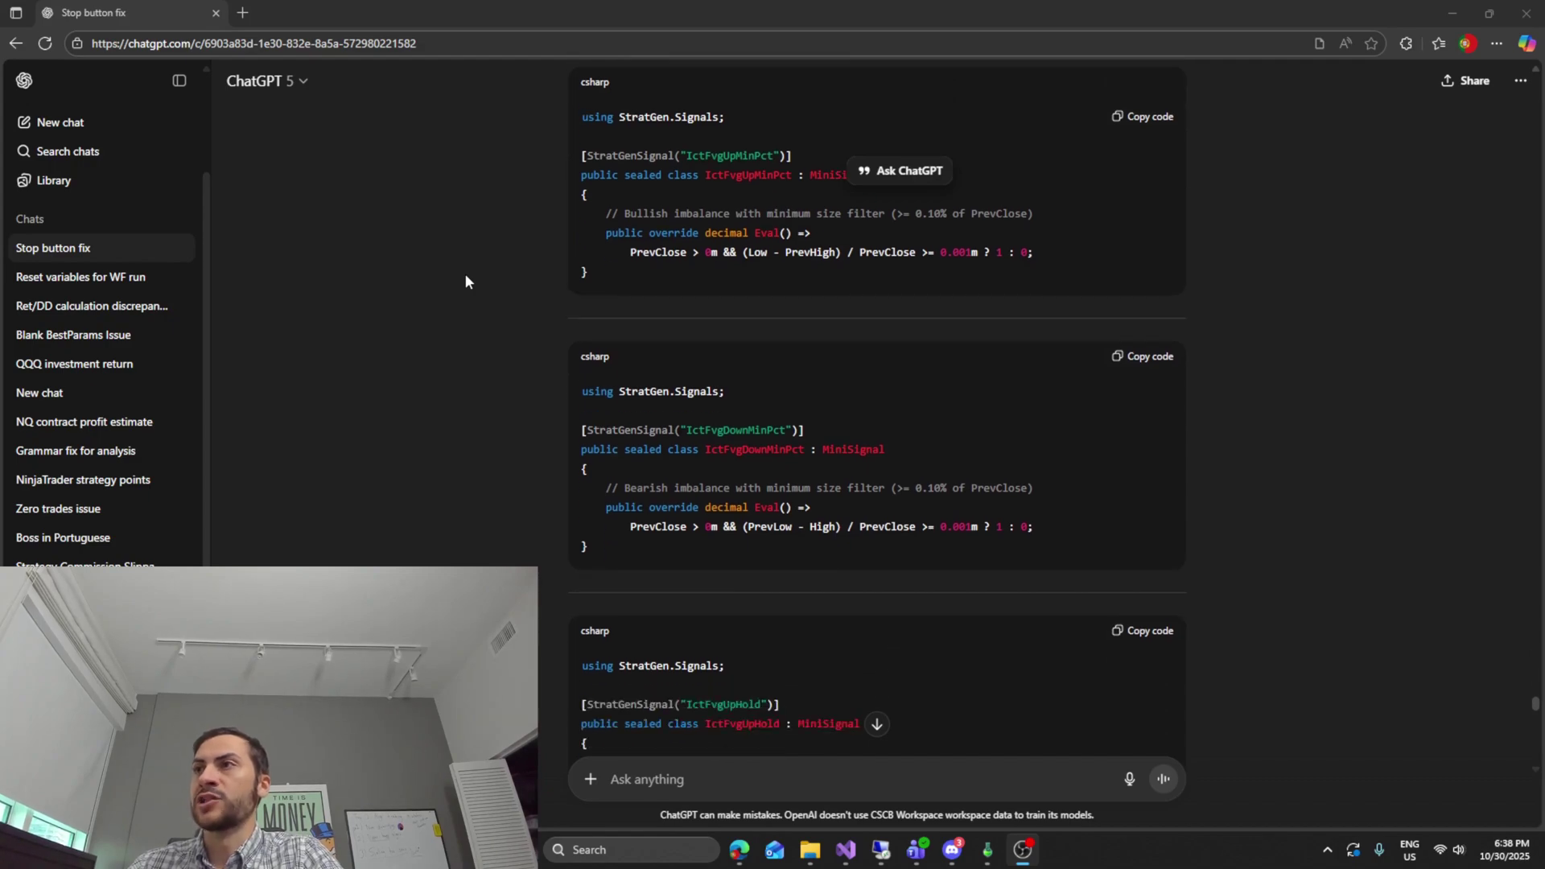
scroll(470, 289, down, 7)
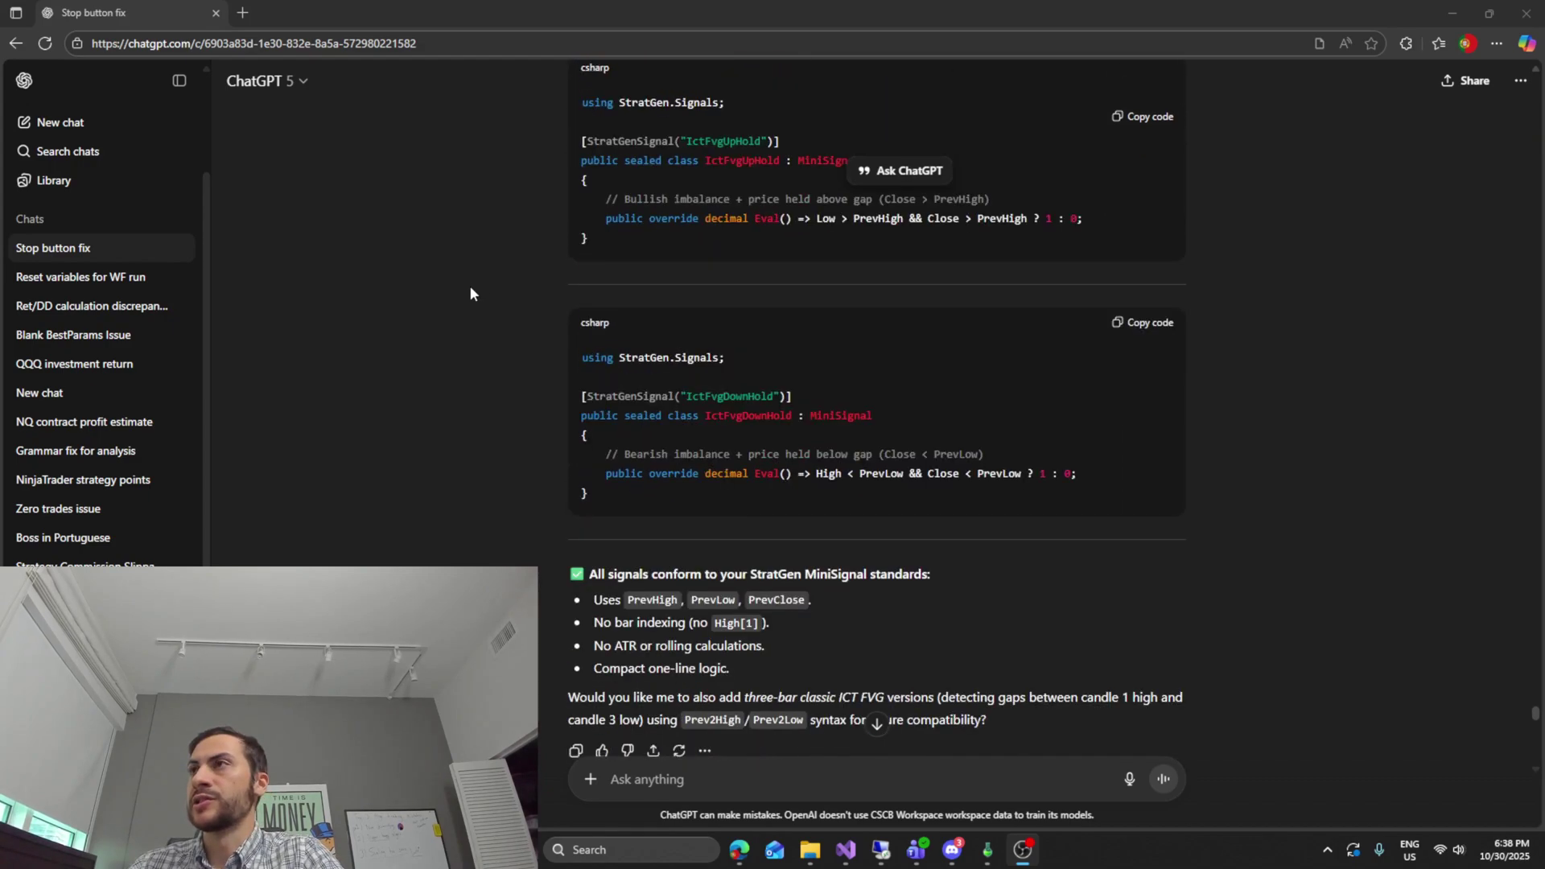
scroll(807, 416, up, 15)
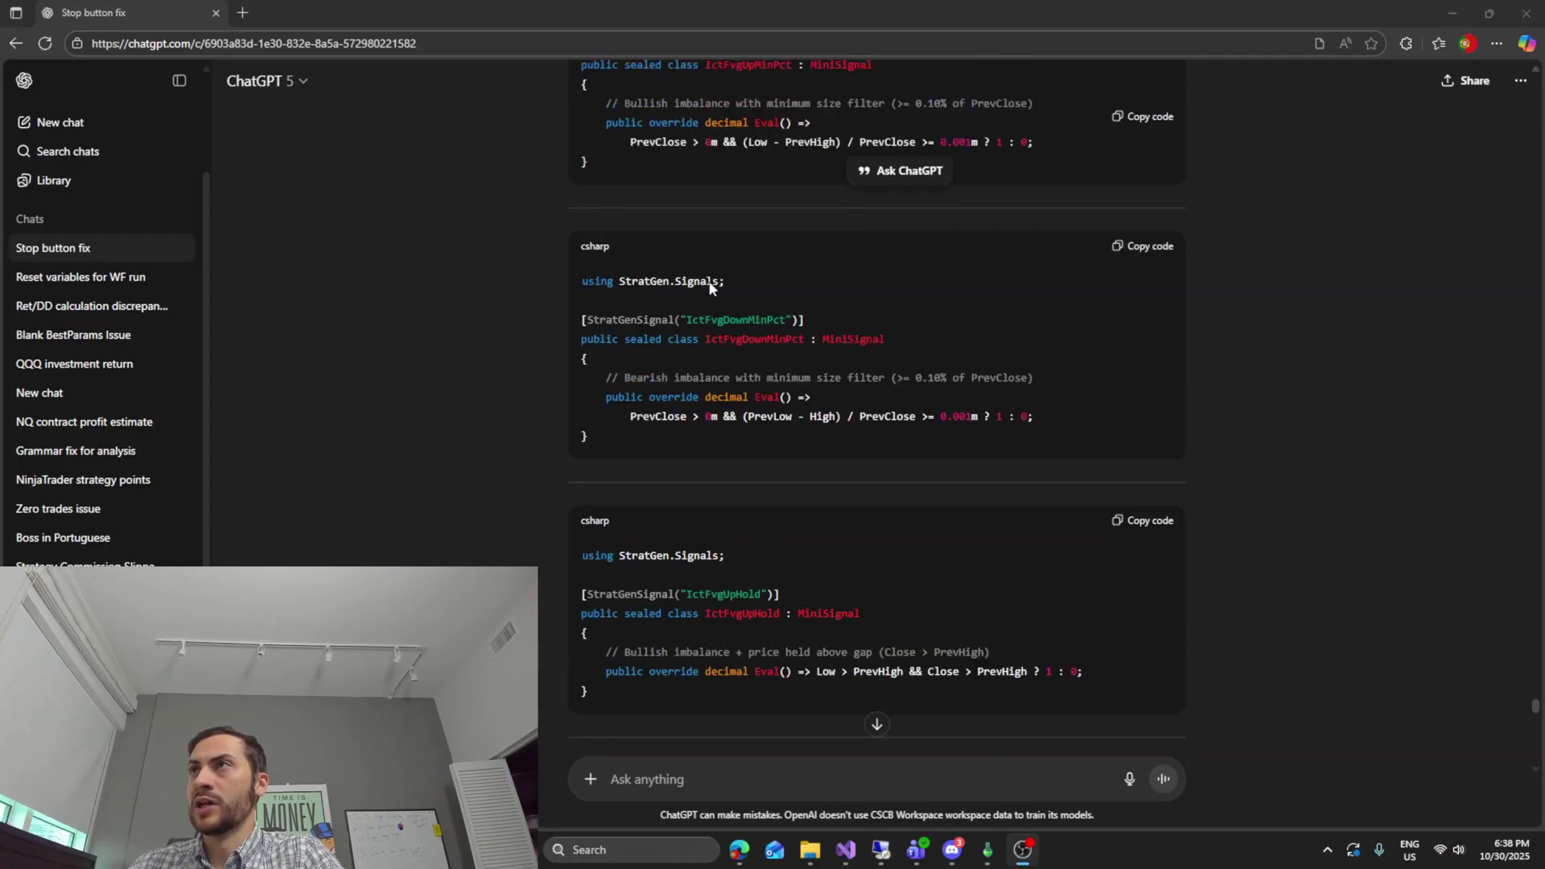
scroll(724, 310, down, 3)
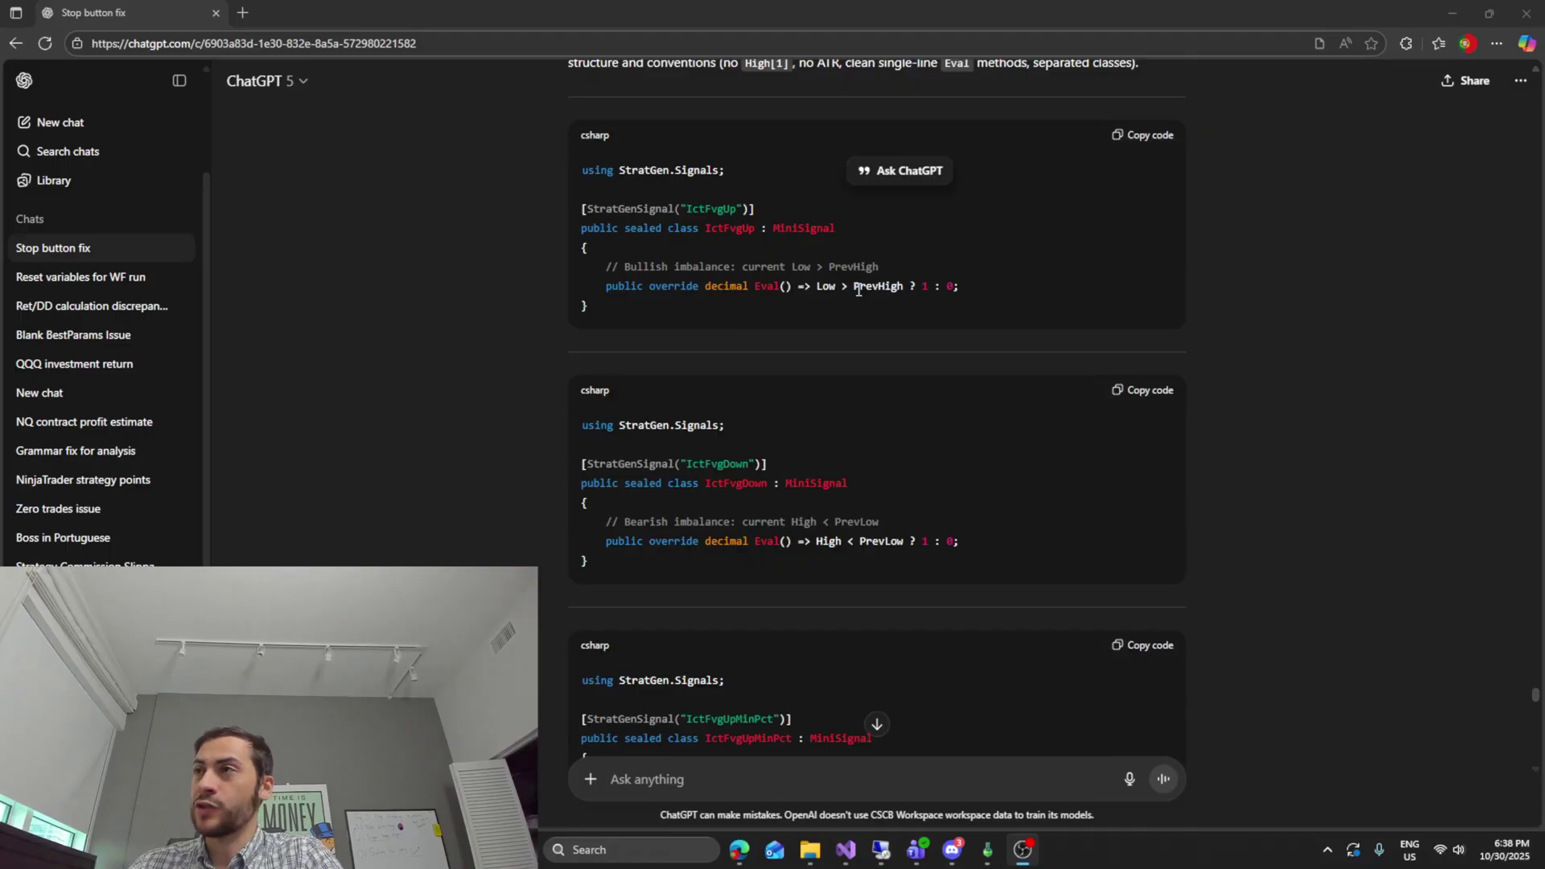
- Examine the IctFvgUp code block, highlighting its signal name and its Eval line
click(955, 281)
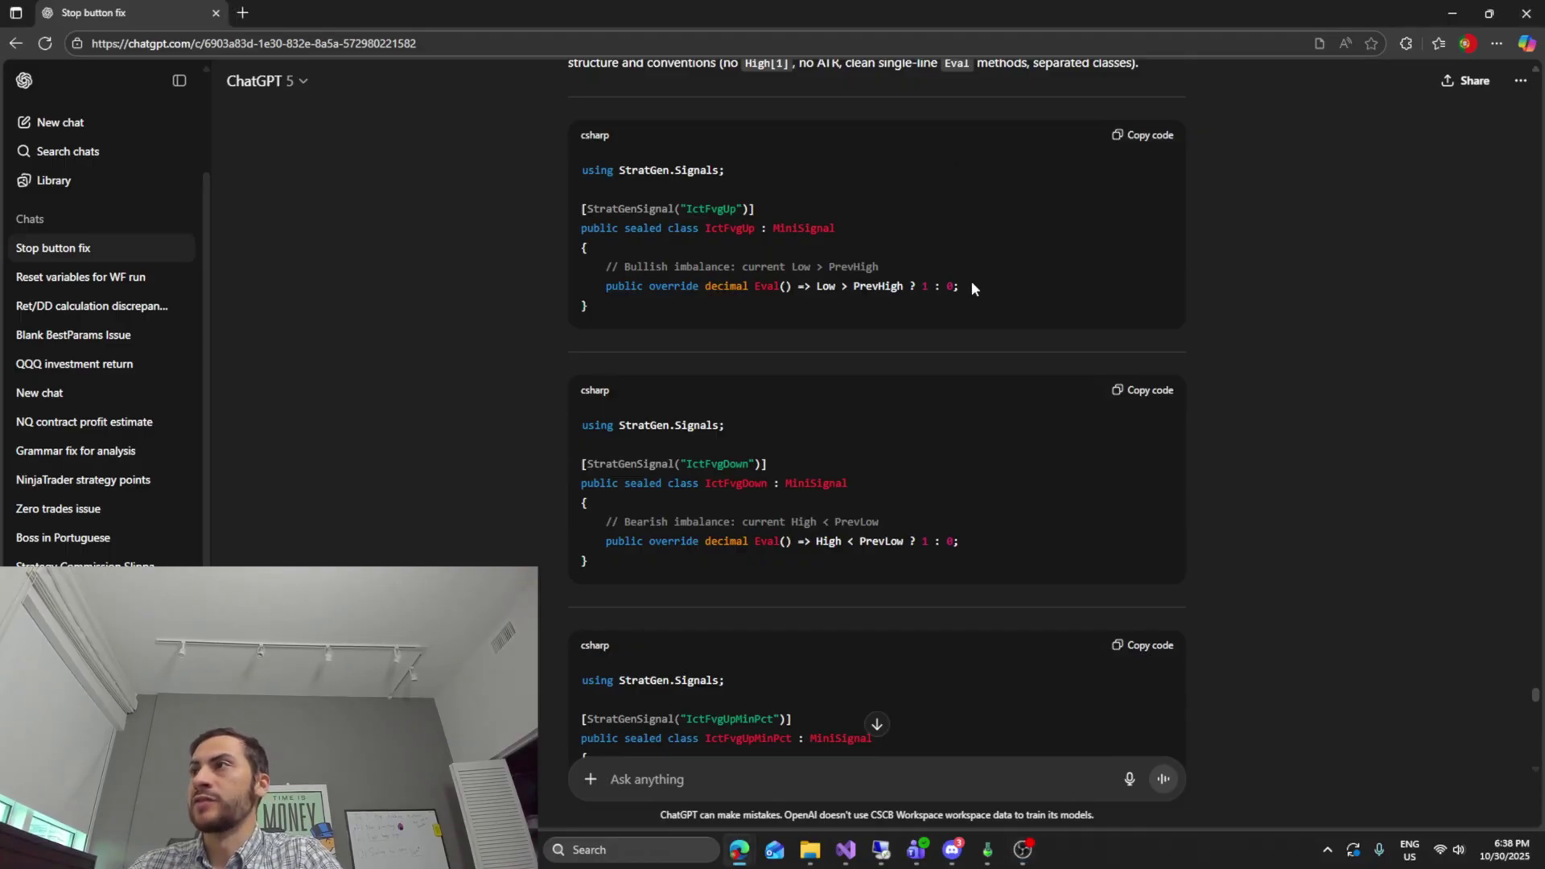
scroll(968, 290, down, 1)
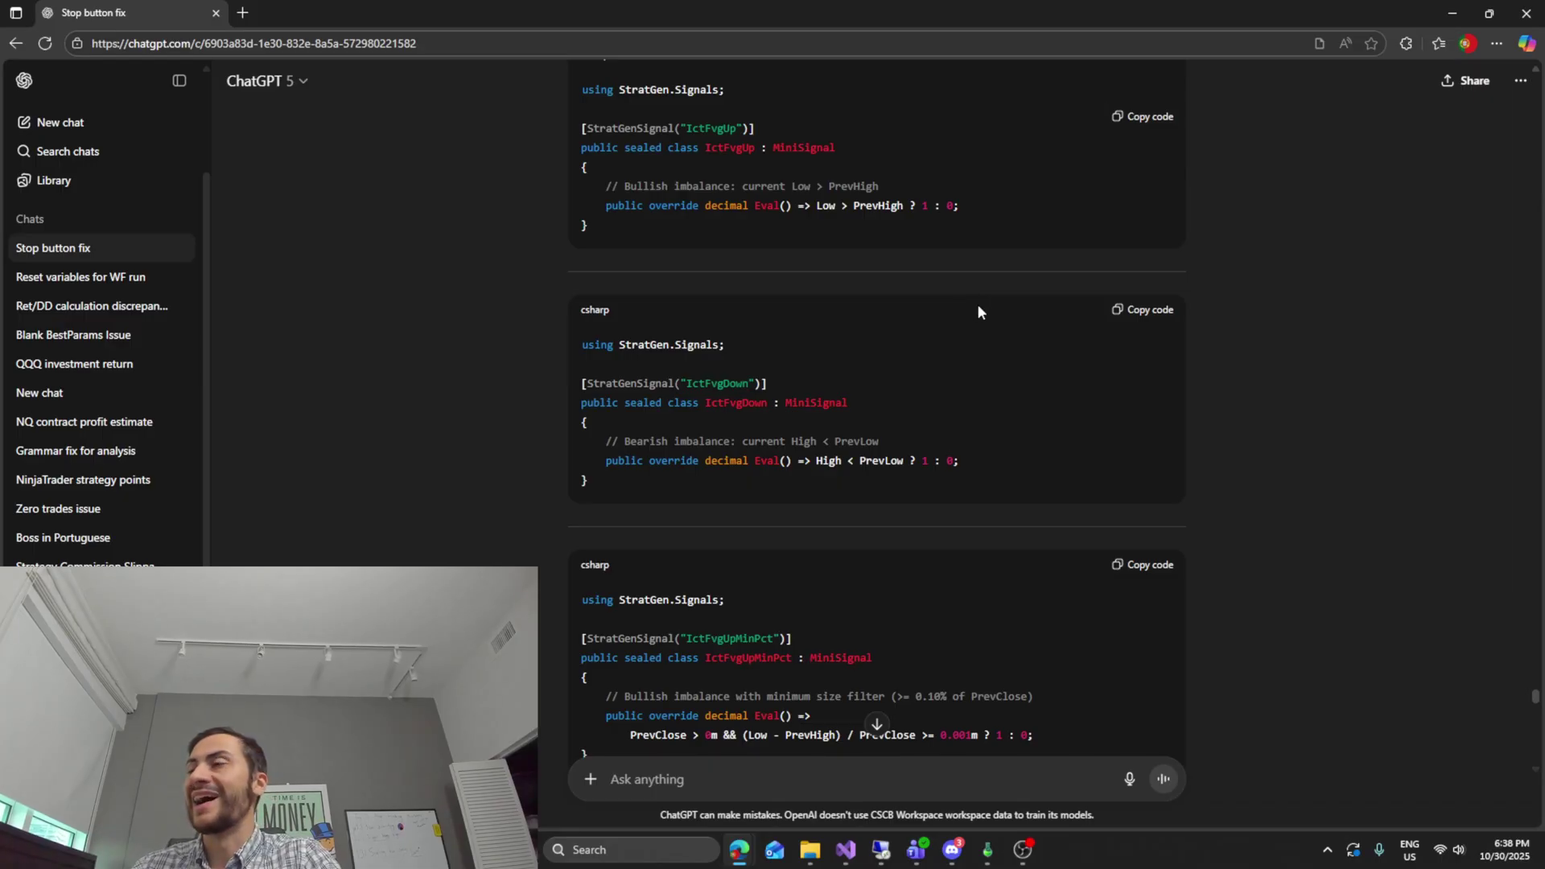
scroll(976, 302, up, 1)
scroll(867, 298, up, 1)
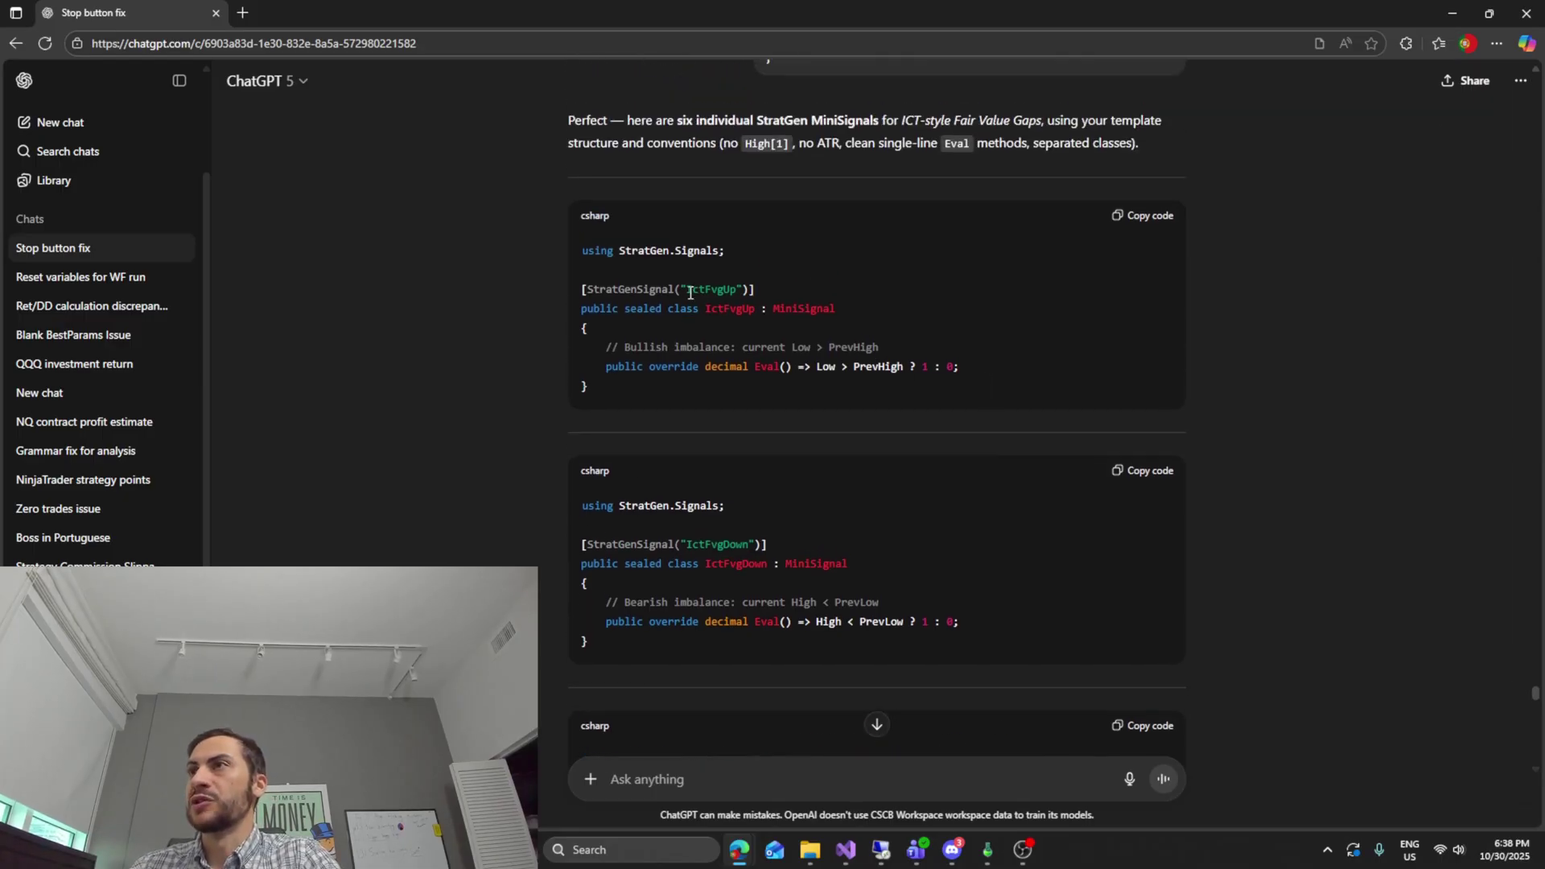
drag(689, 293, 738, 293)
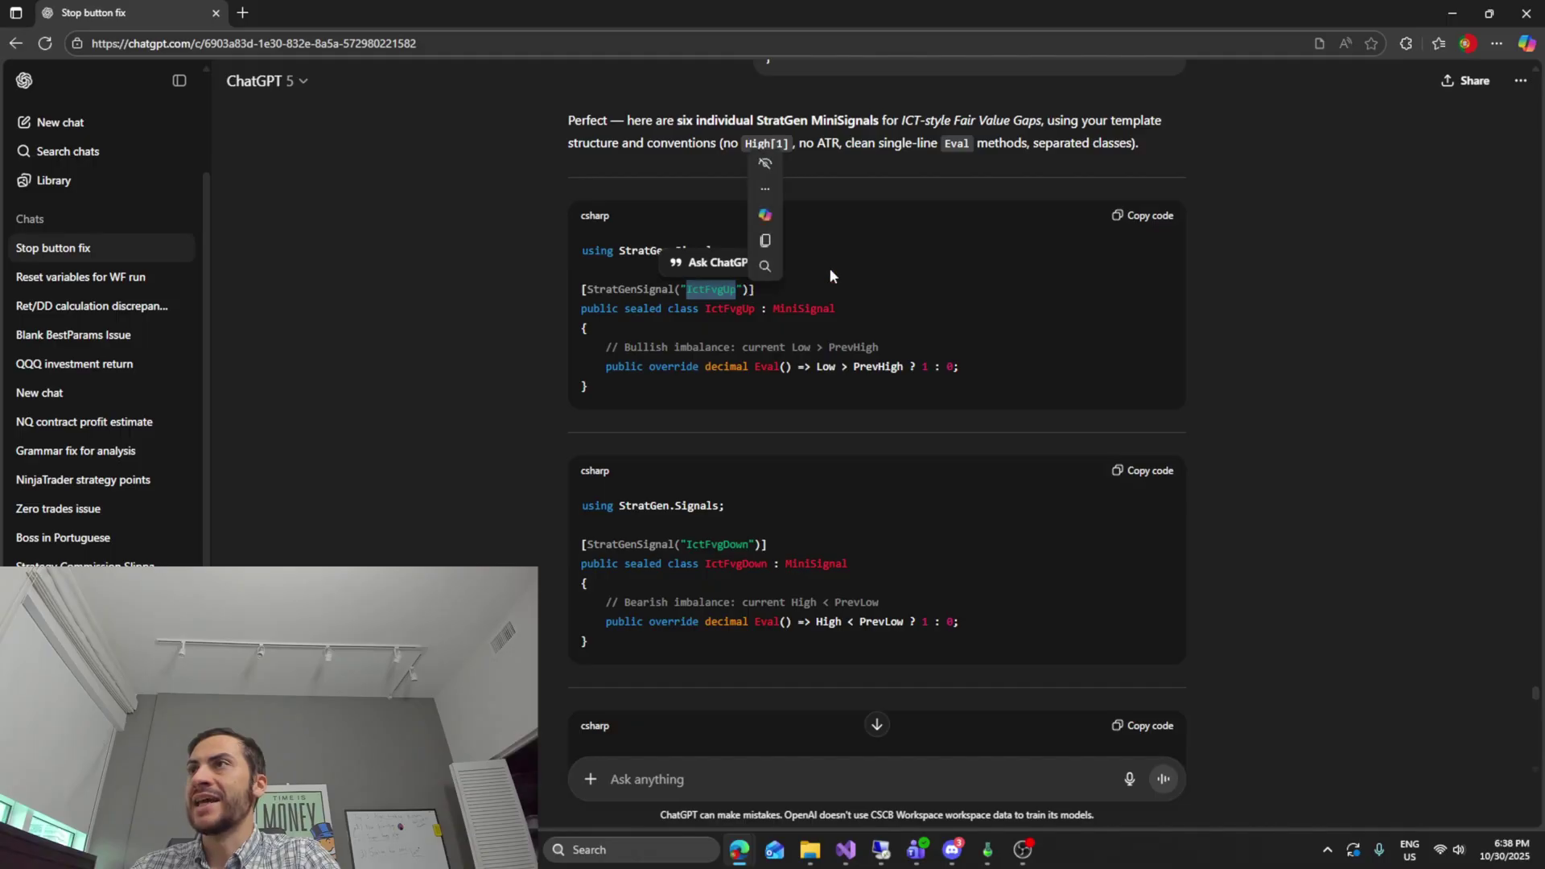
click(837, 306)
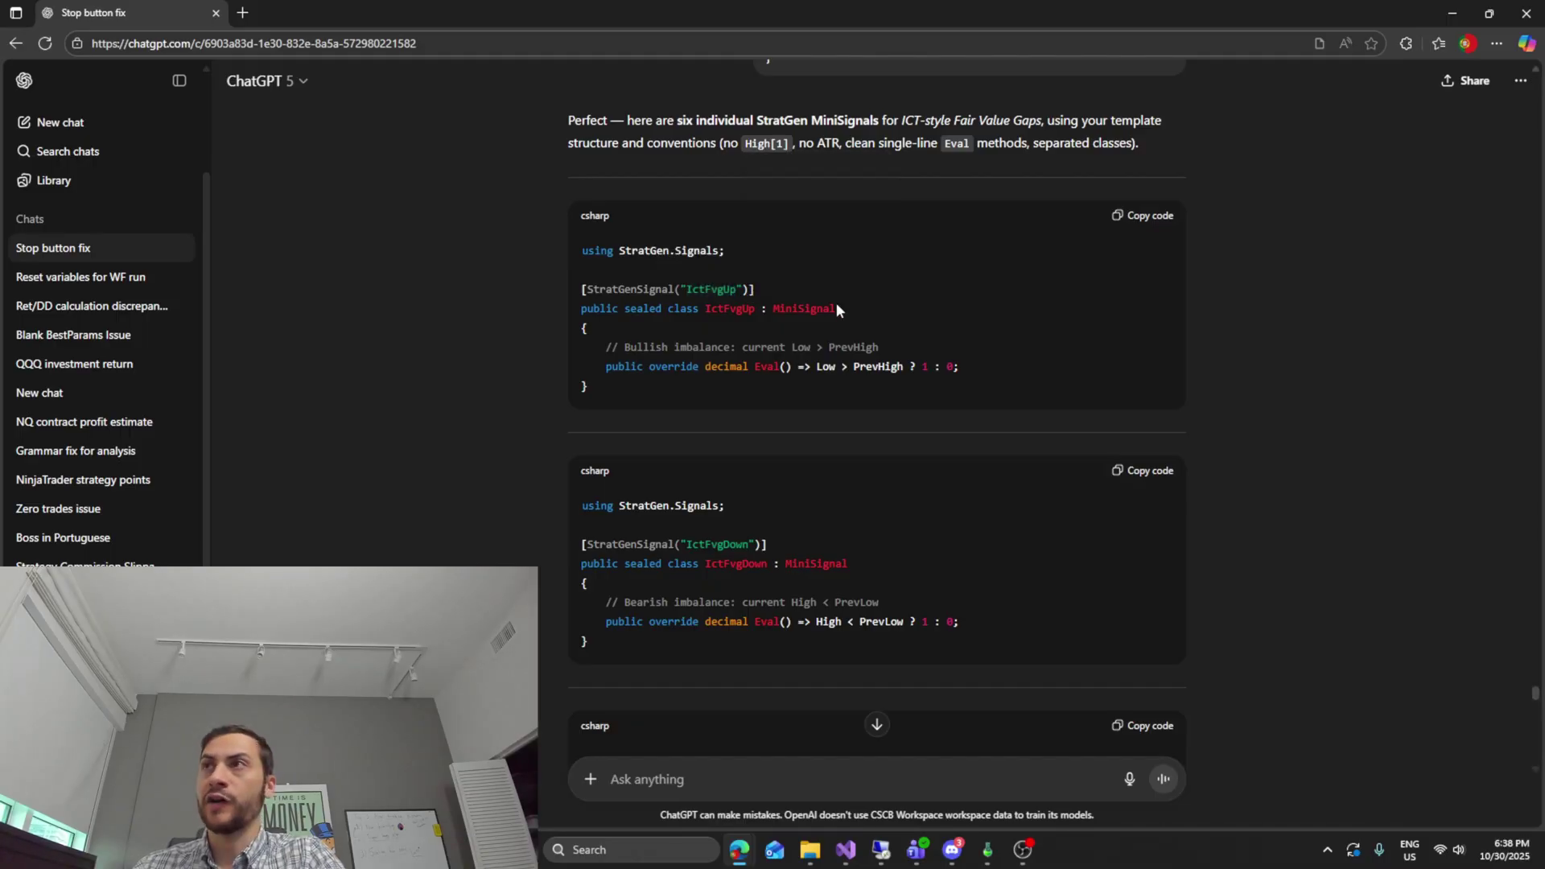
drag(611, 368, 925, 366)
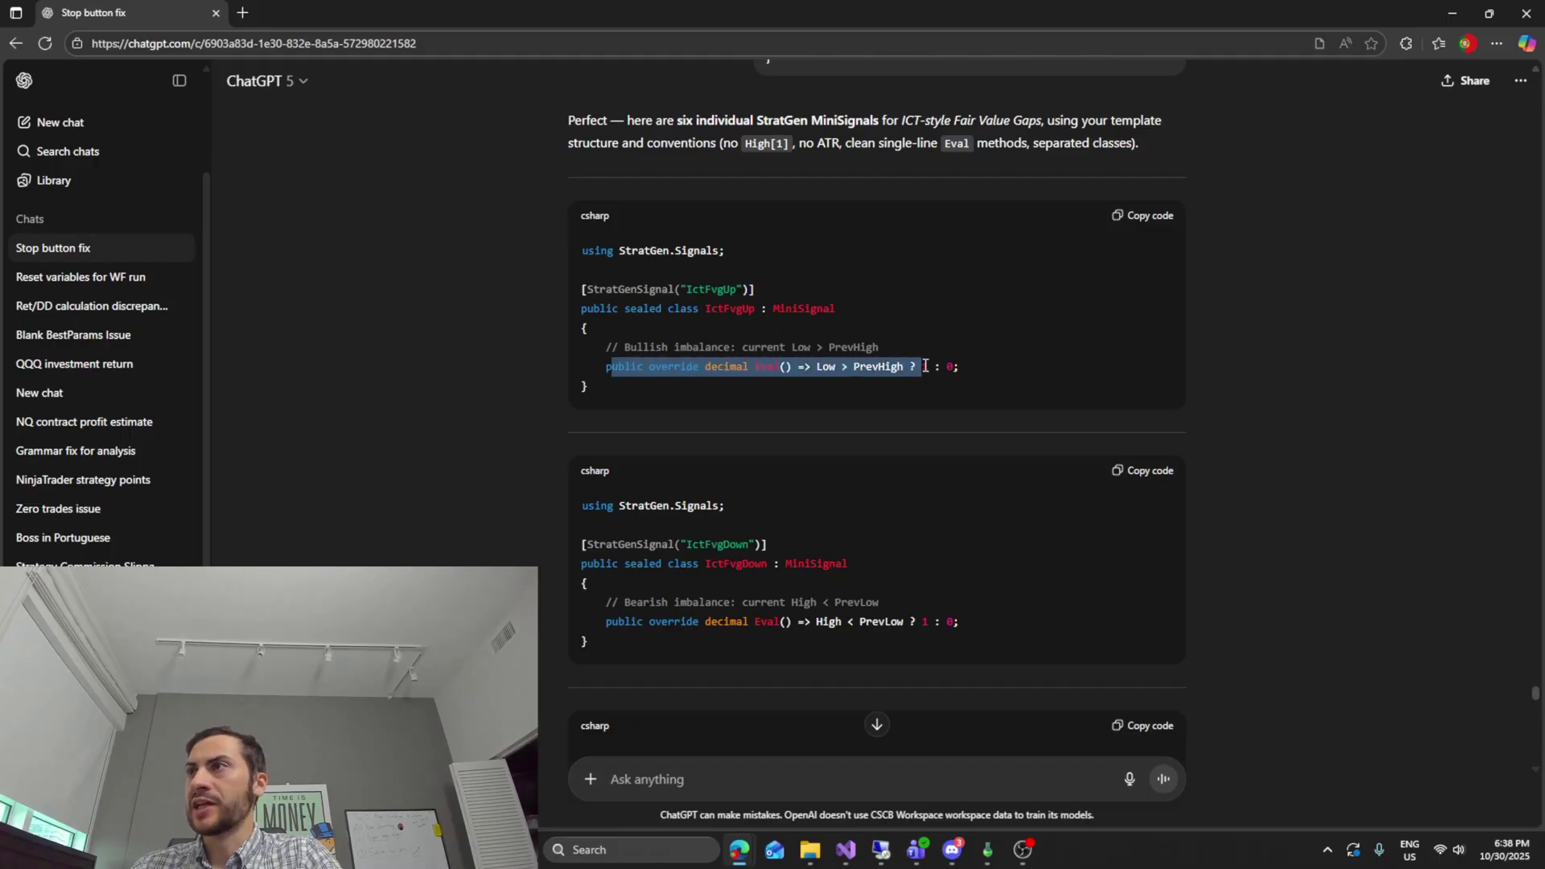
click(901, 417)
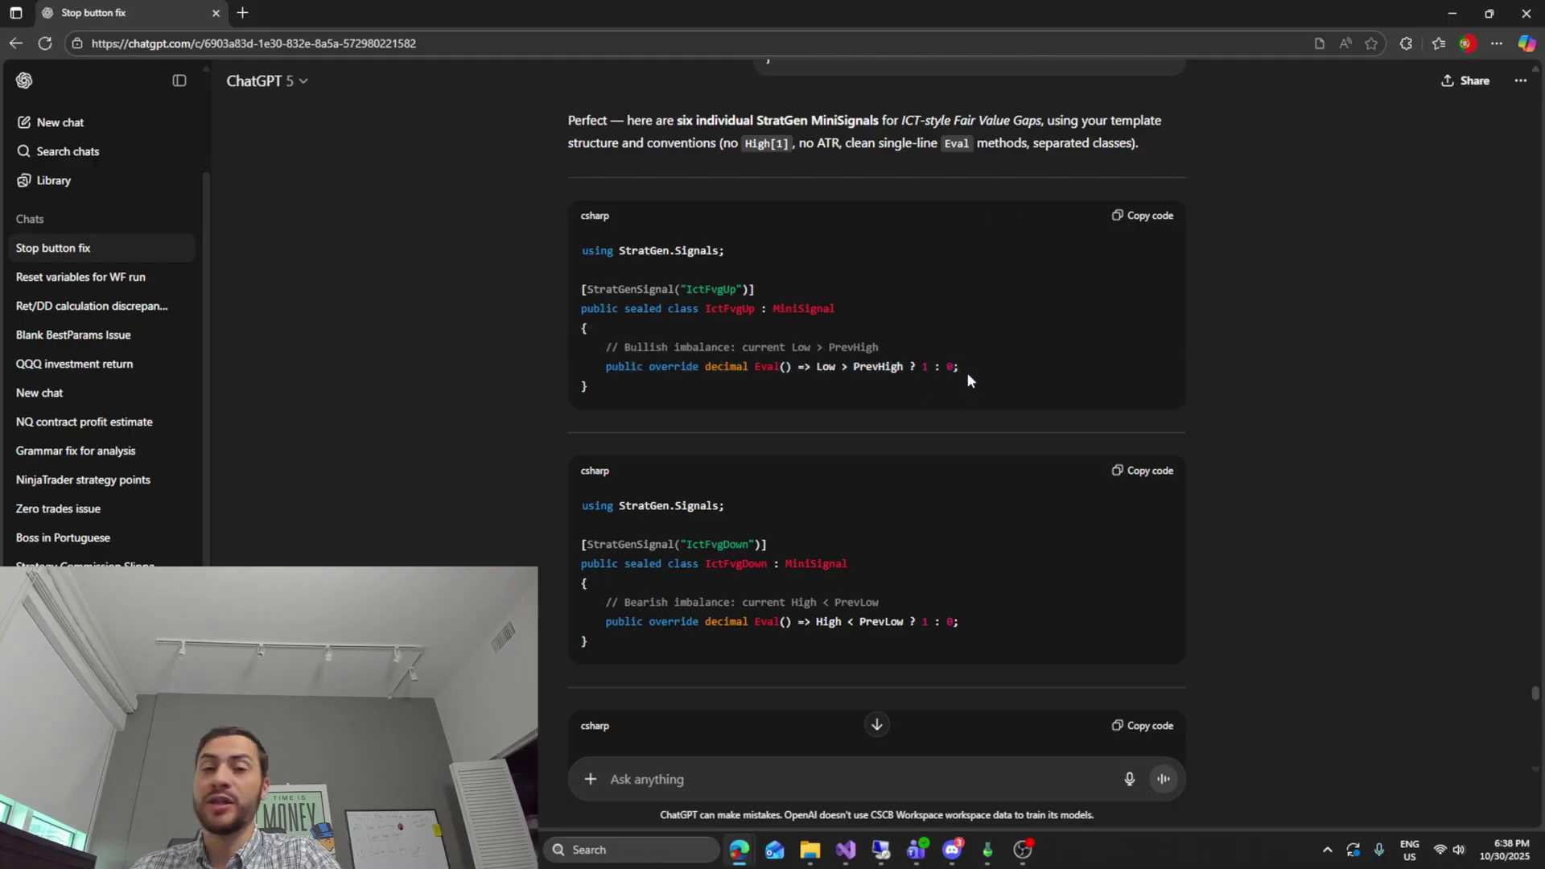
- Inspect the 1 and 0 return values and the "Low > PrevHigh" condition of the IctFvgUp signal
scroll(958, 284, down, 1)
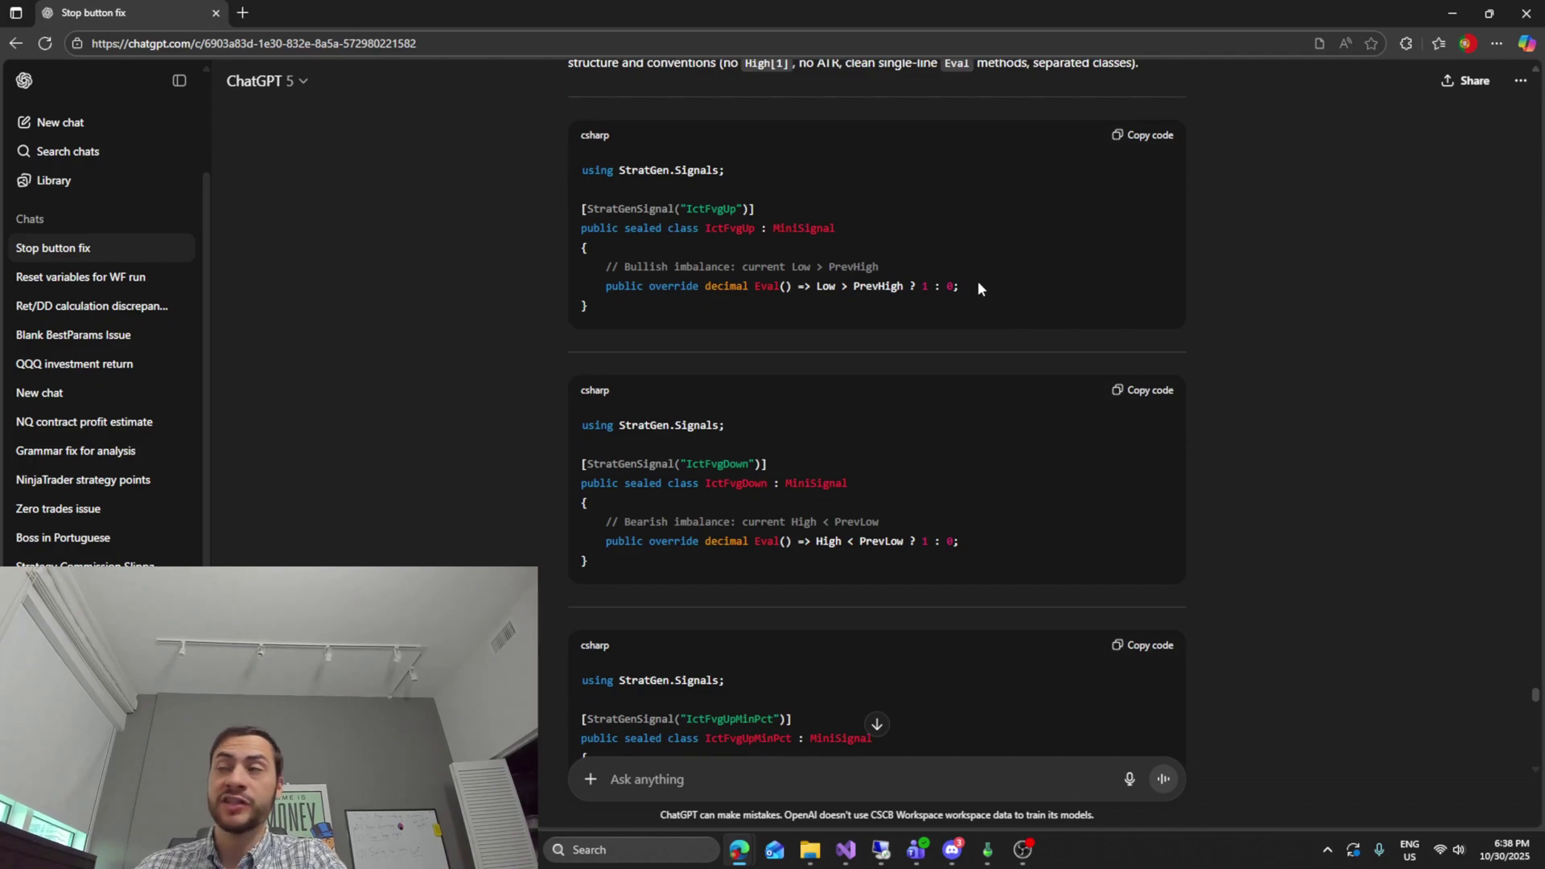
double_click(927, 287)
click(950, 288)
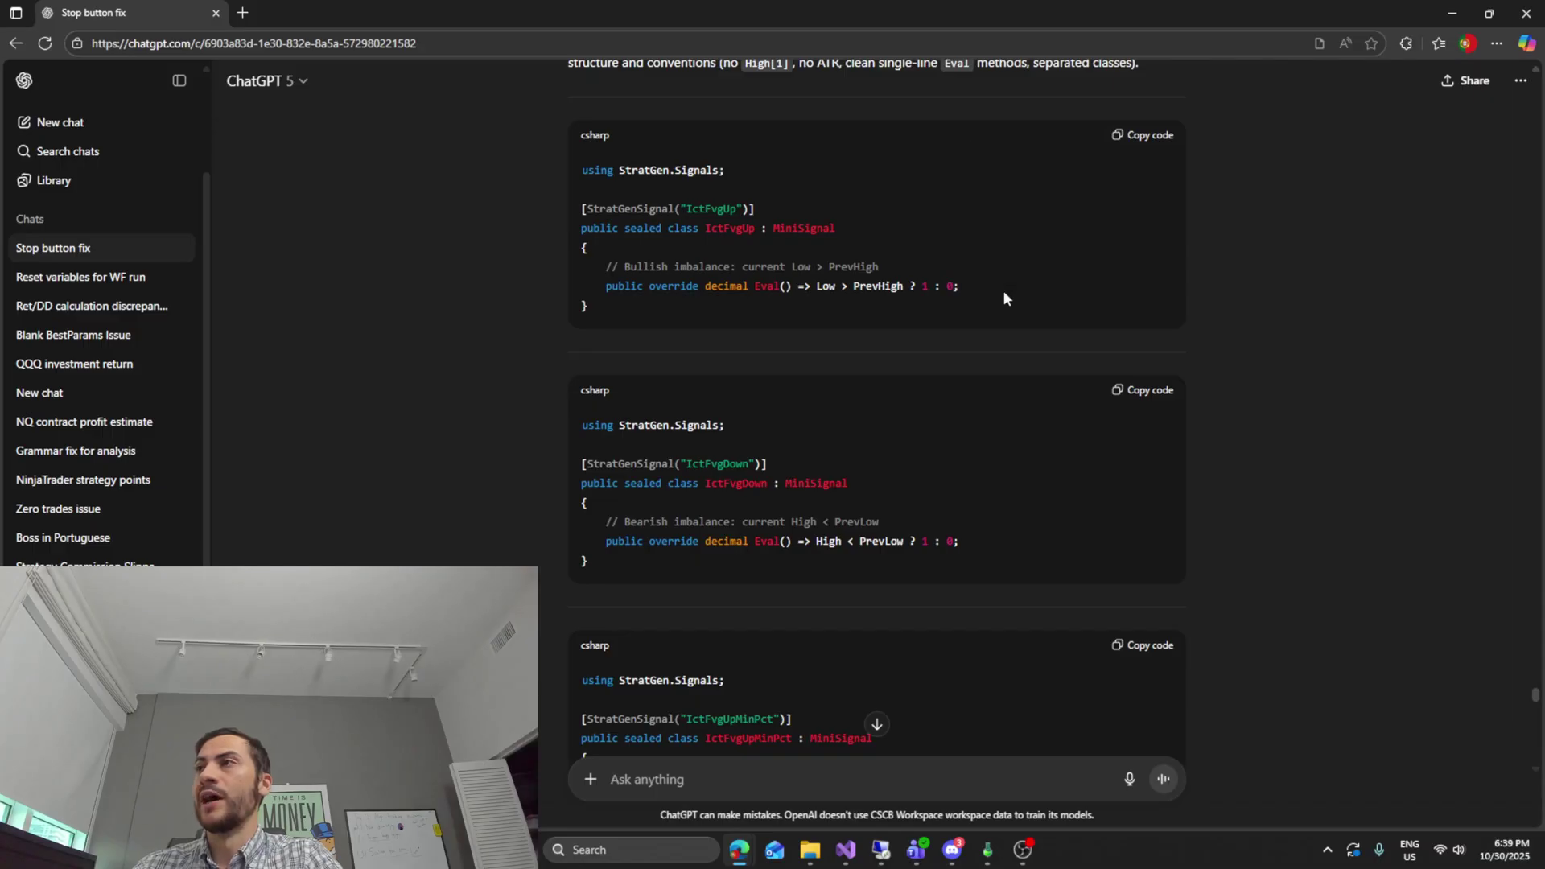
drag(814, 288, 906, 287)
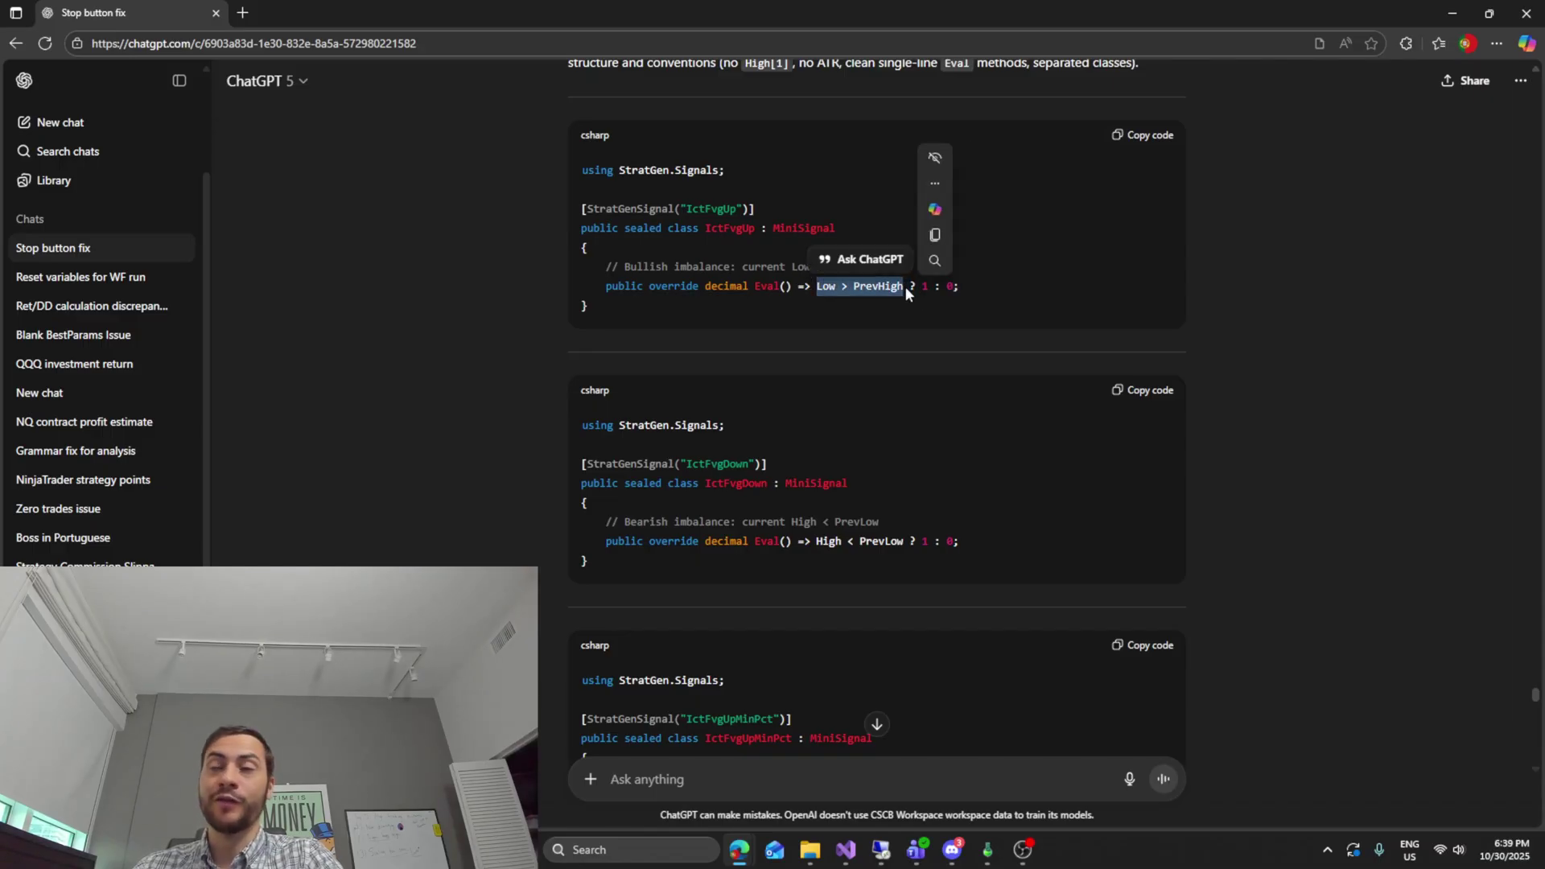
click(1025, 283)
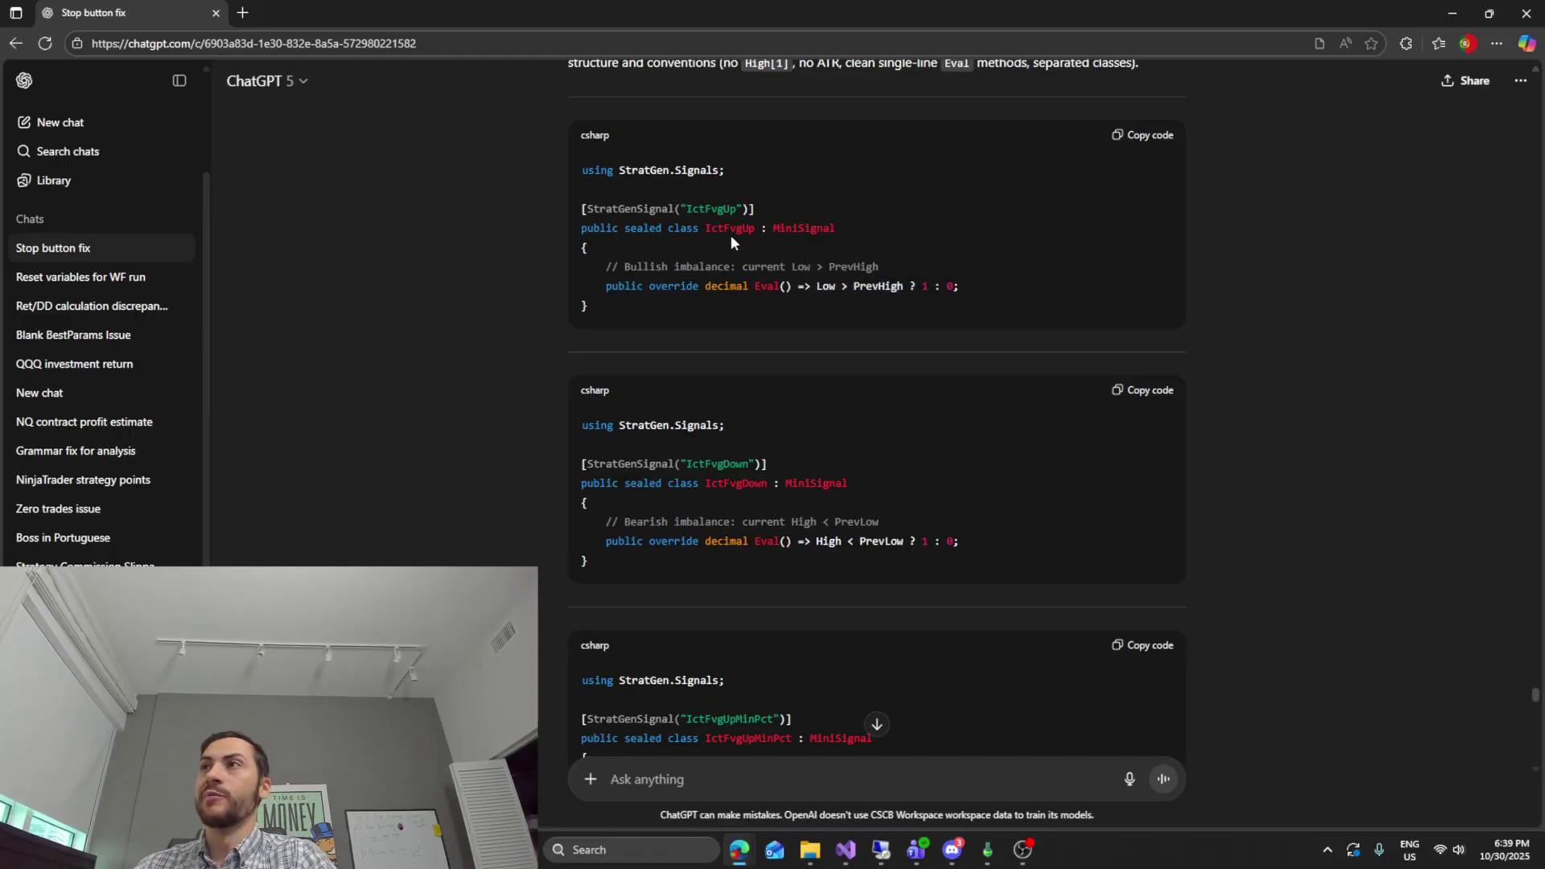
- Examine the IctFvgDown signal and highlight its "High < PrevLow" condition
scroll(678, 372, down, 2)
scroll(732, 364, up, 2)
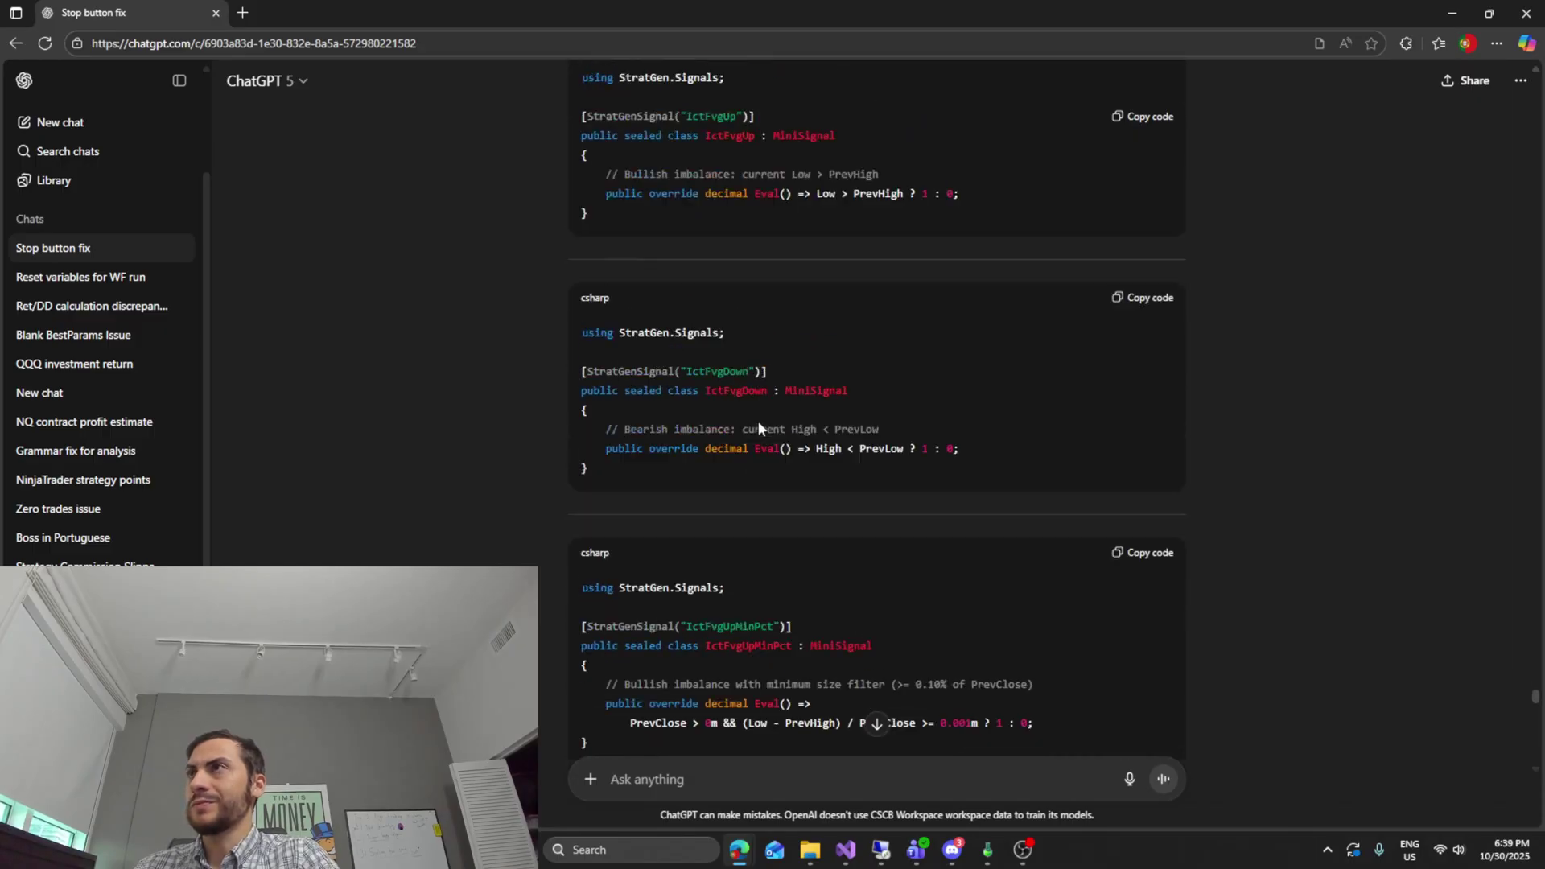
scroll(797, 354, down, 1)
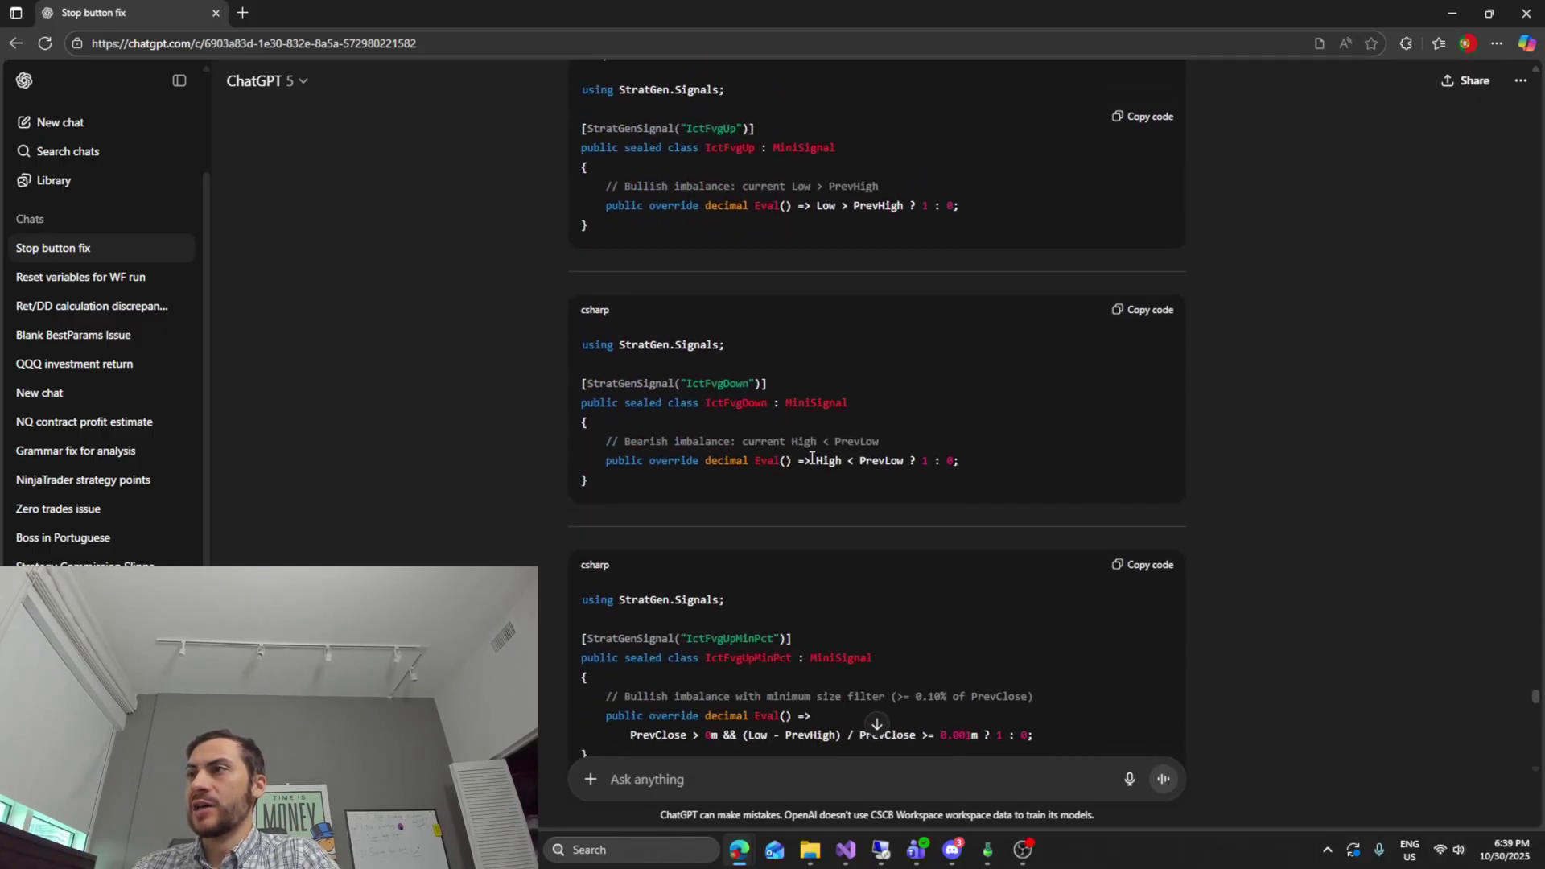
drag(811, 459, 892, 464)
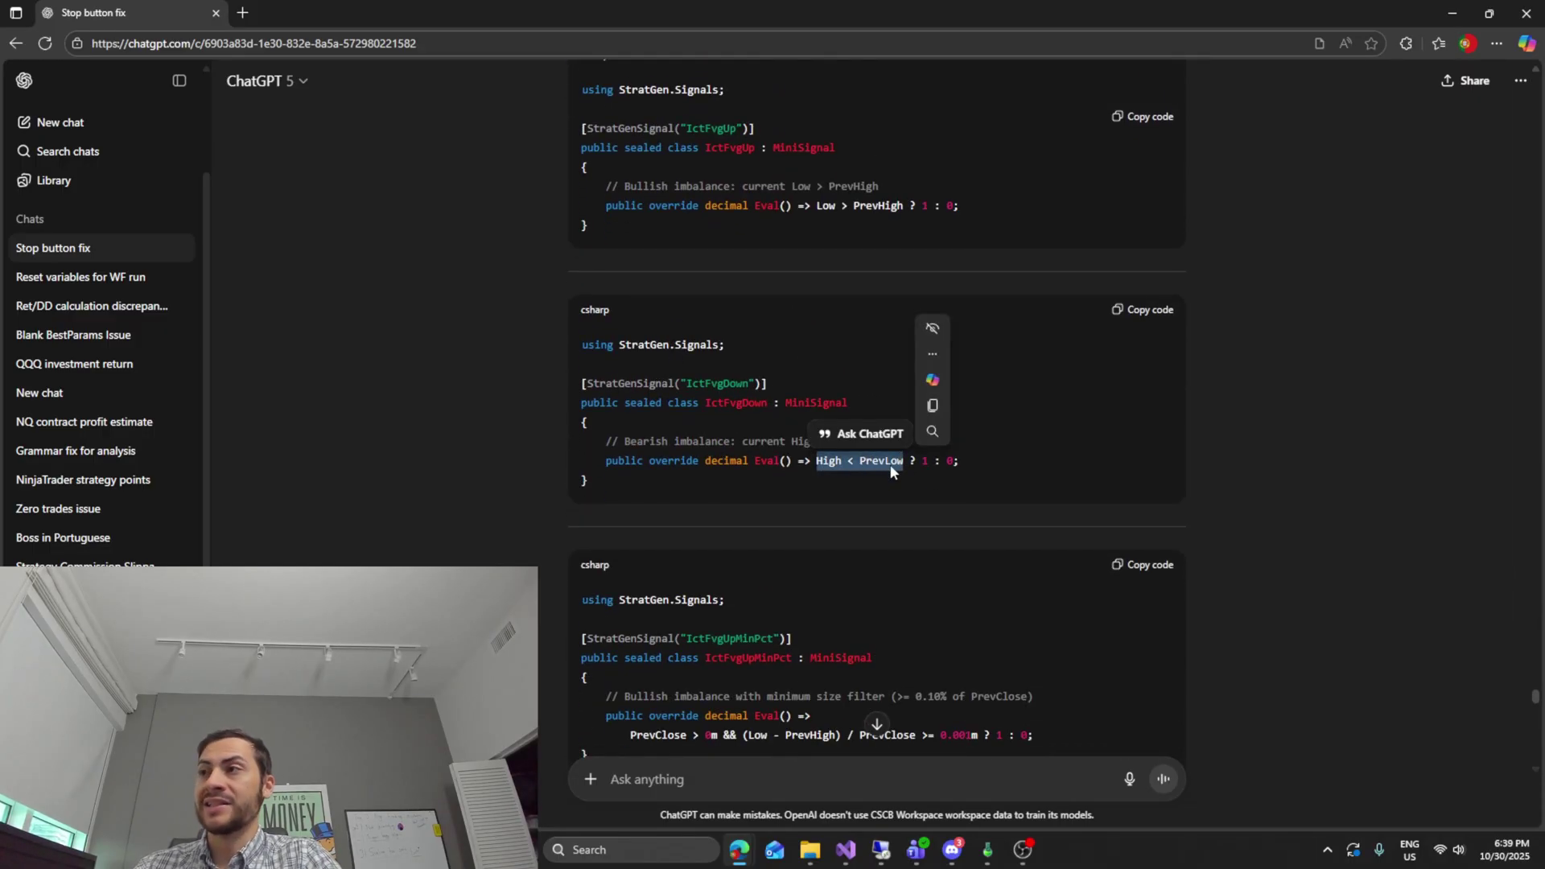
- Read through the code of the IctFvgUpMinPct, IctFvgDownMinPct, IctFvgUpHold and IctFvgDownHold signals
scroll(1033, 433, down, 2)
scroll(1038, 415, down, 6)
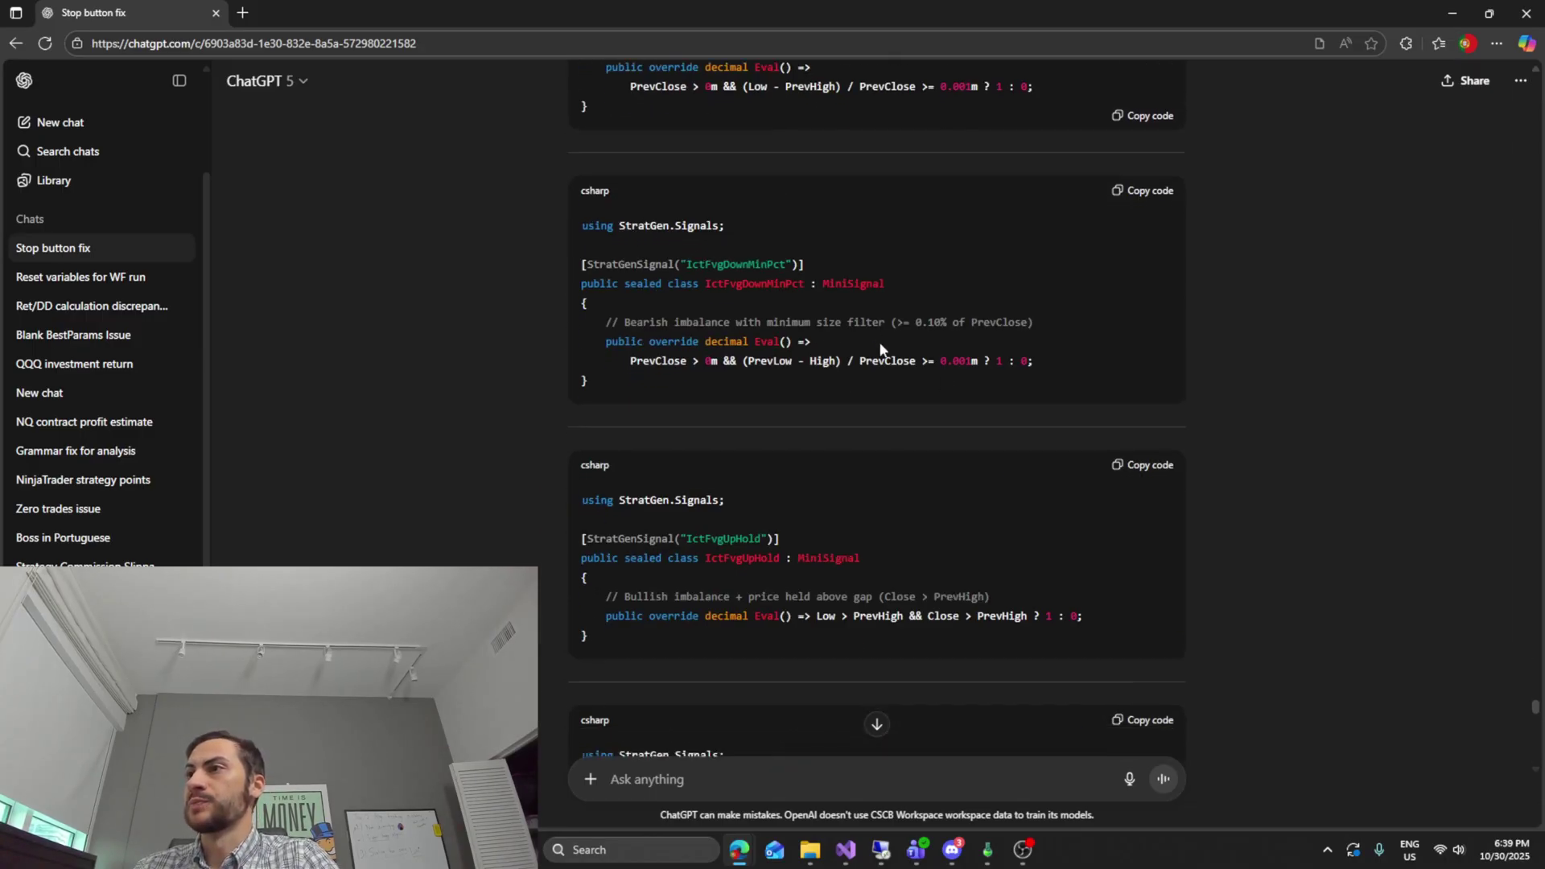
scroll(875, 348, down, 2)
- Switch to StratGen's Settings window and open the custom signals editor
mouse_move(986, 854)
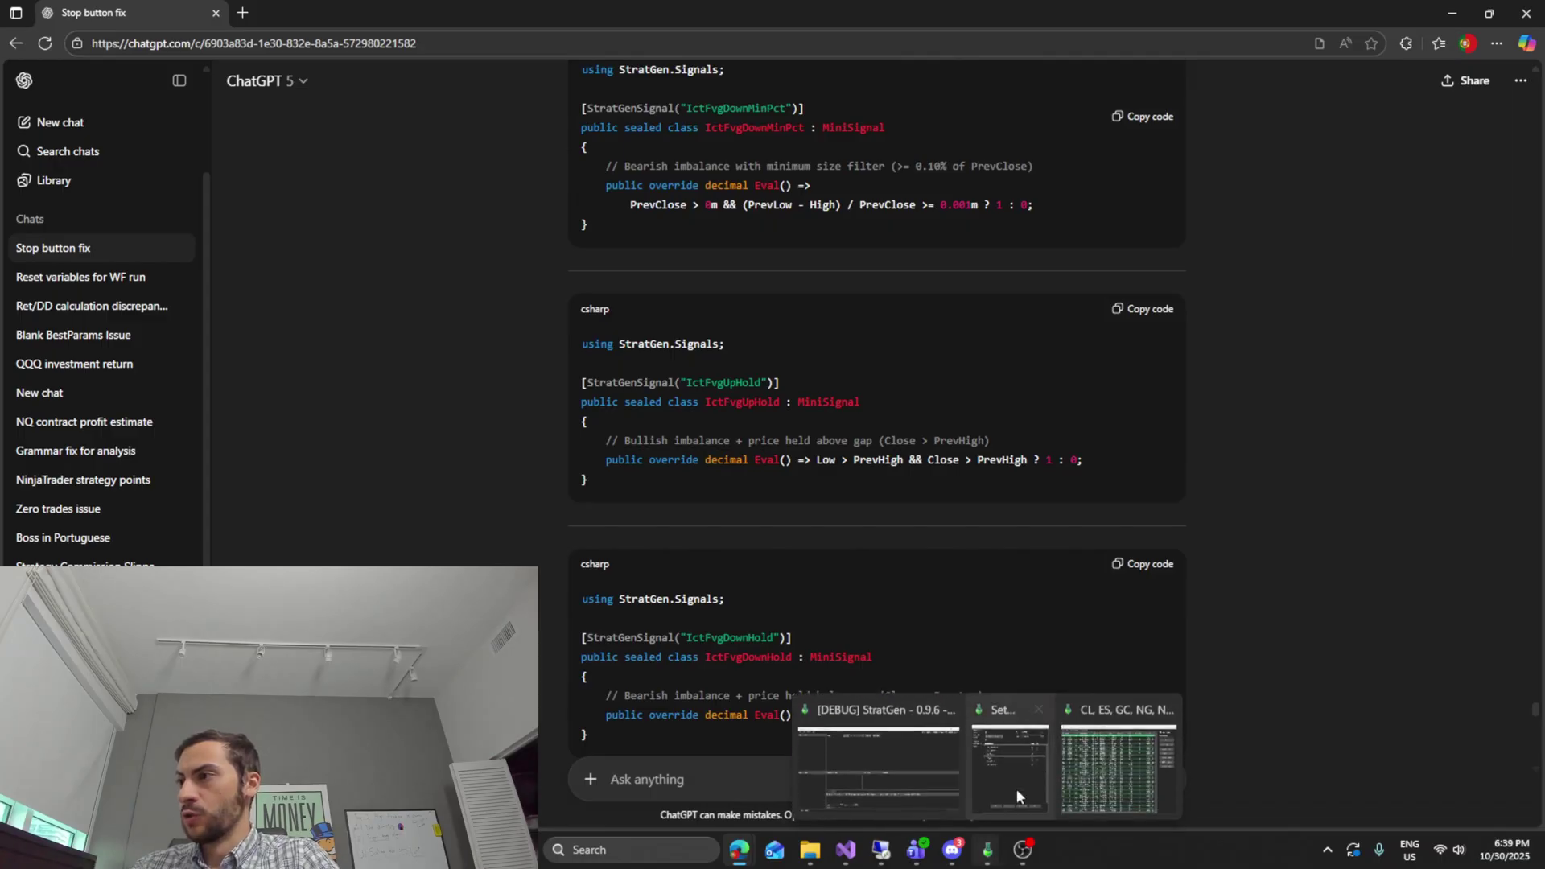
click(1024, 755)
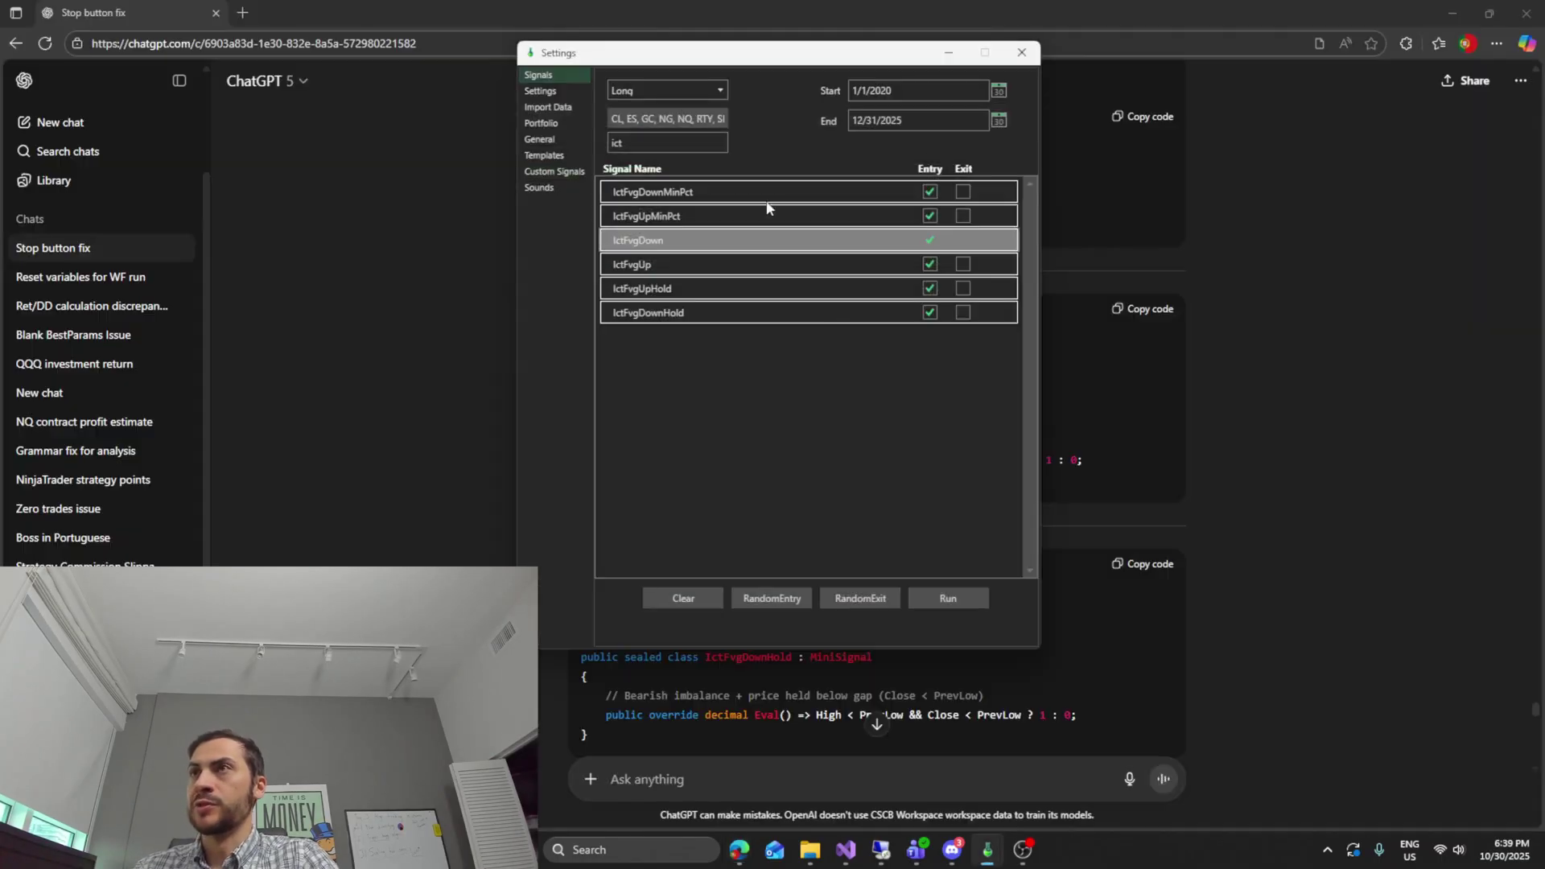
click(557, 172)
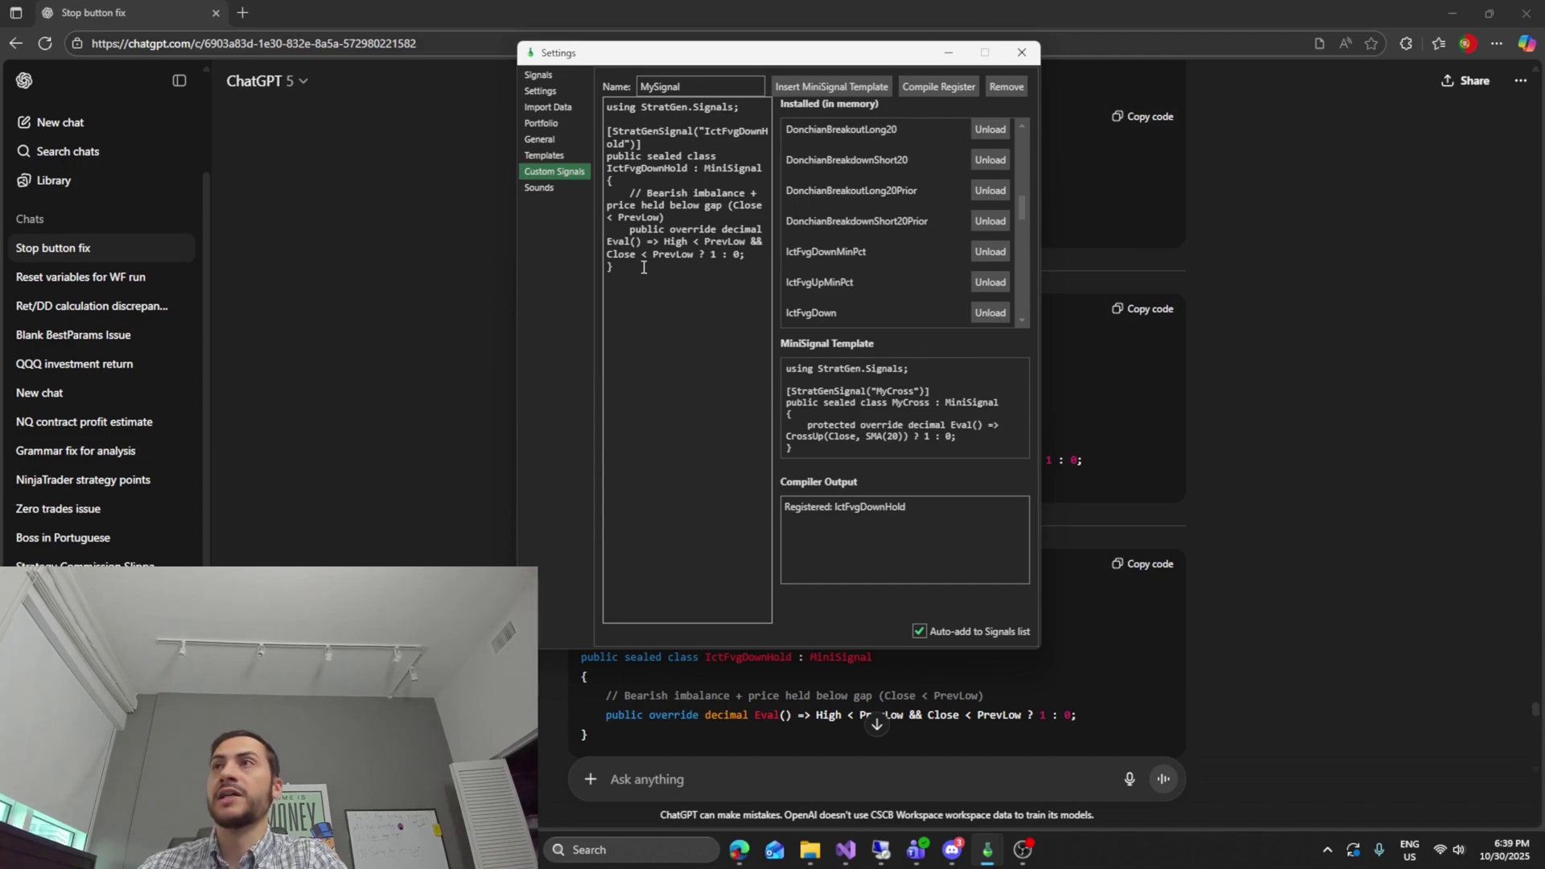
- Highlight the IctFvgDownHold class code and look through the installed signals for the ICT fair value gap entries
drag(644, 267, 563, 96)
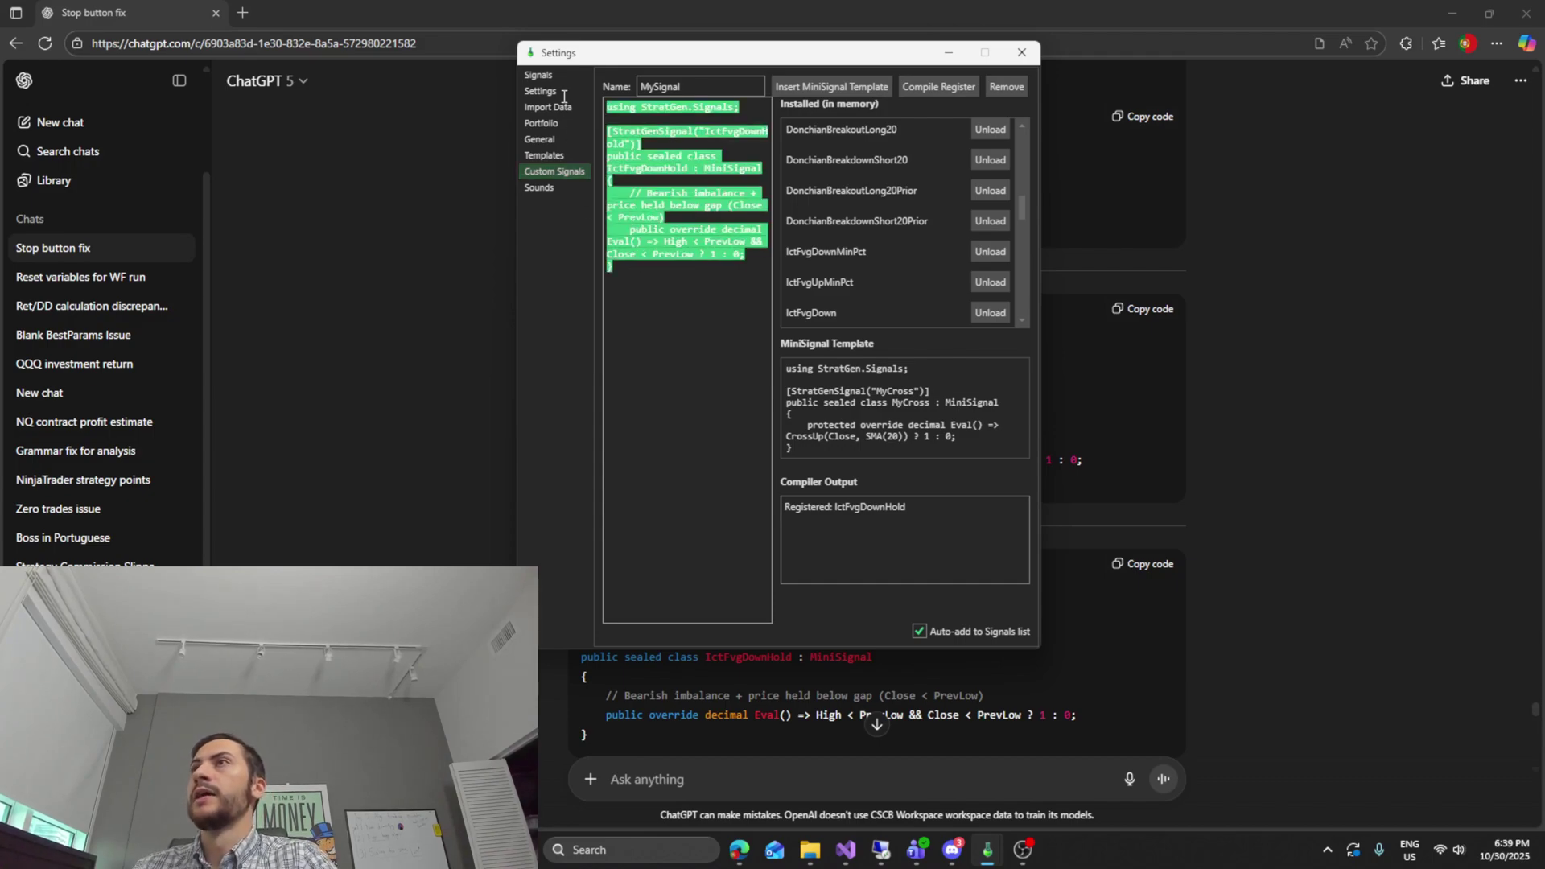
scroll(847, 207, down, 2)
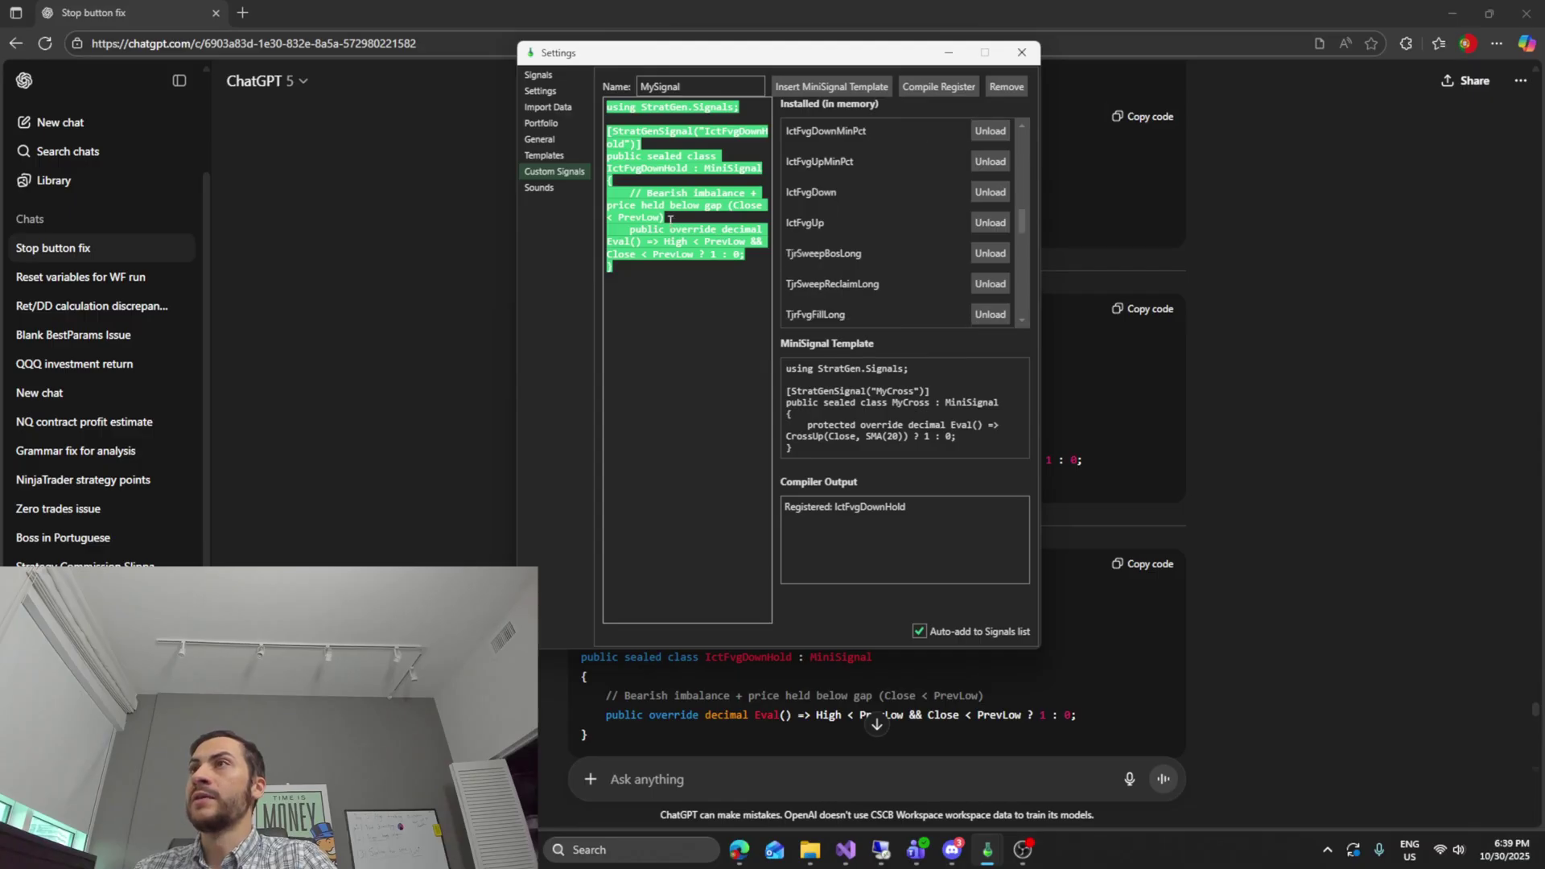
drag(654, 268, 574, 117)
click(710, 261)
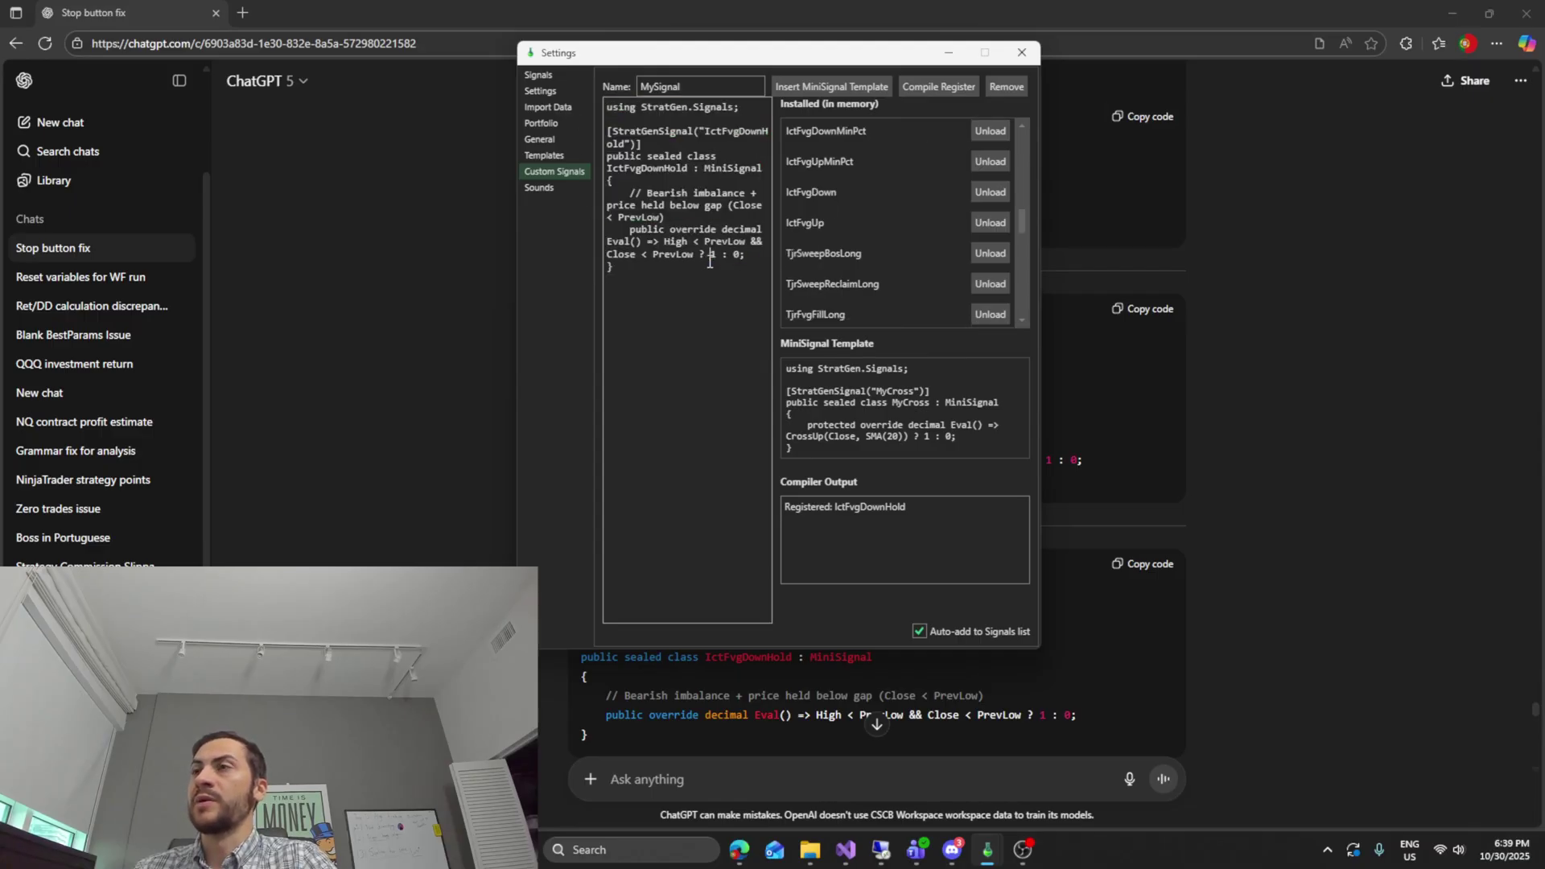
drag(639, 270, 563, 119)
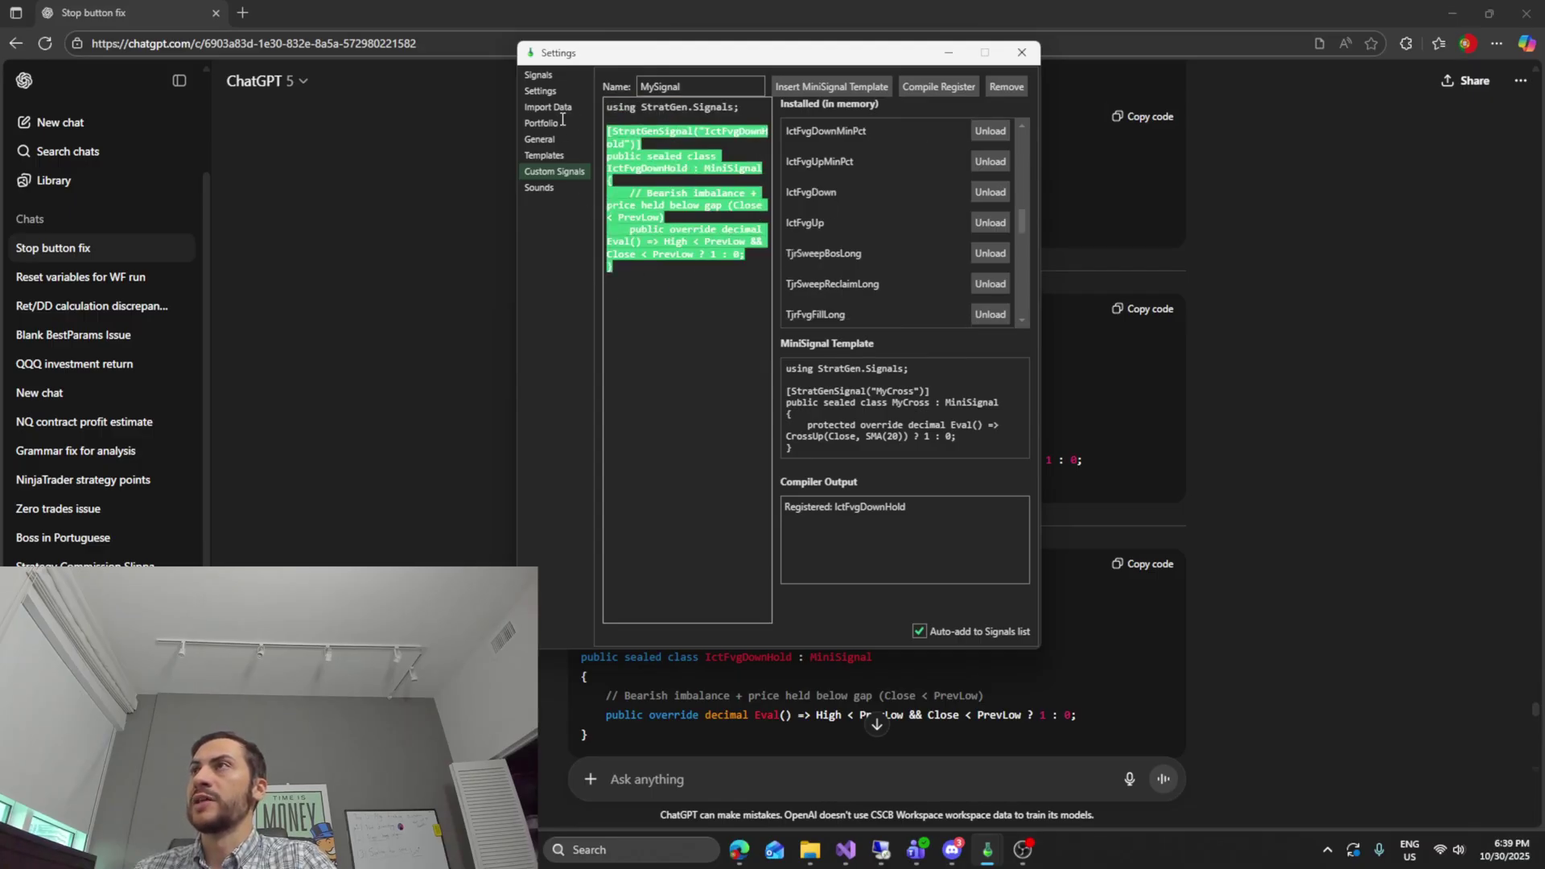
scroll(917, 233, down, 5)
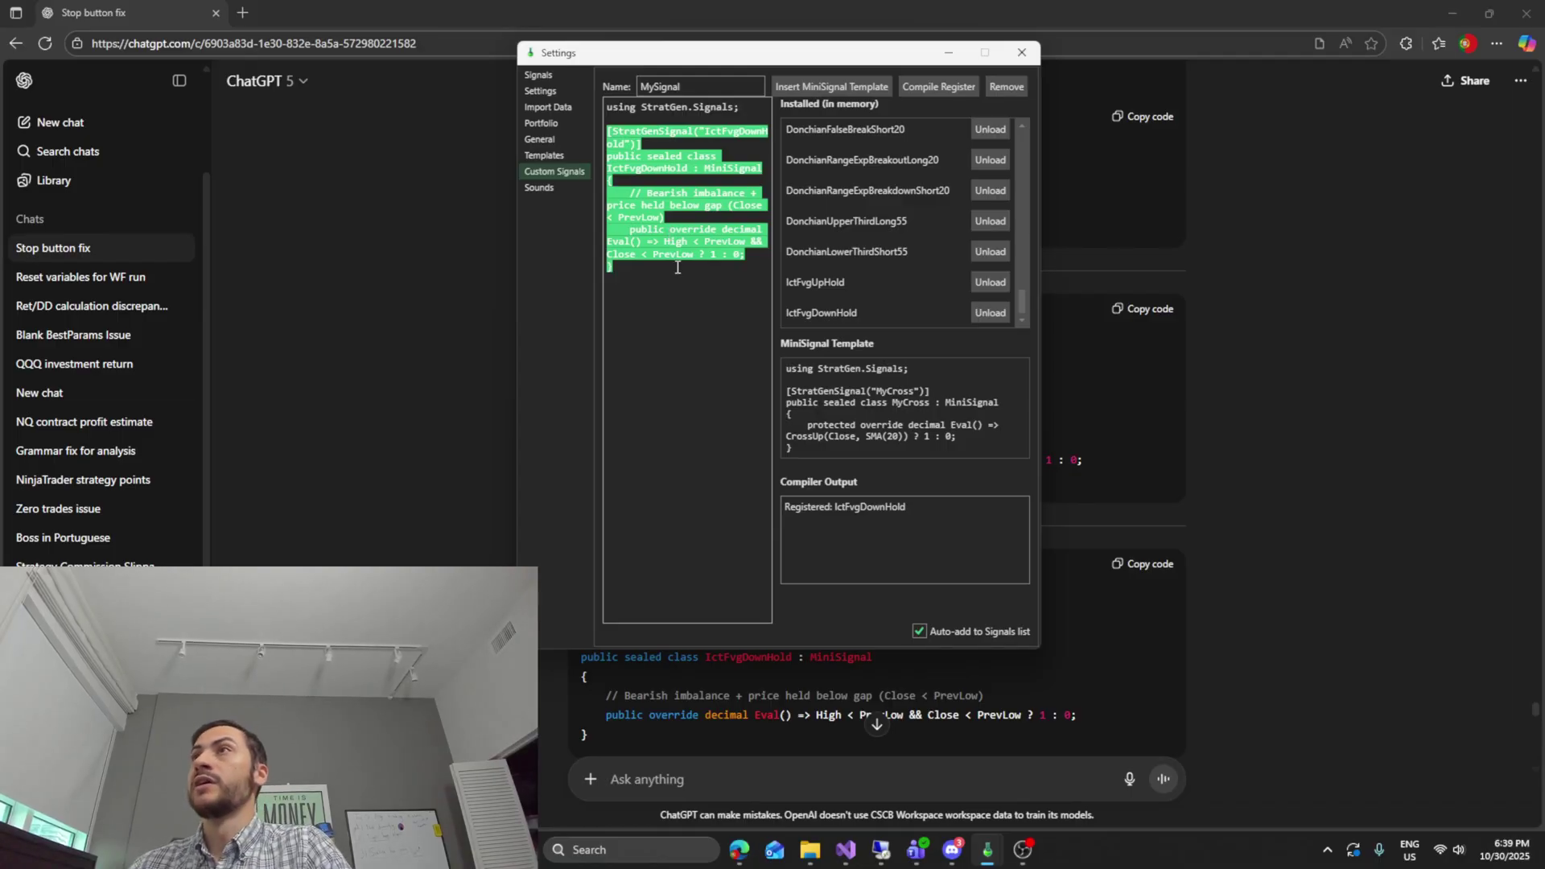
- Return to the ICT entry signal selection and review which data symbols are checked for the backtest
click(555, 75)
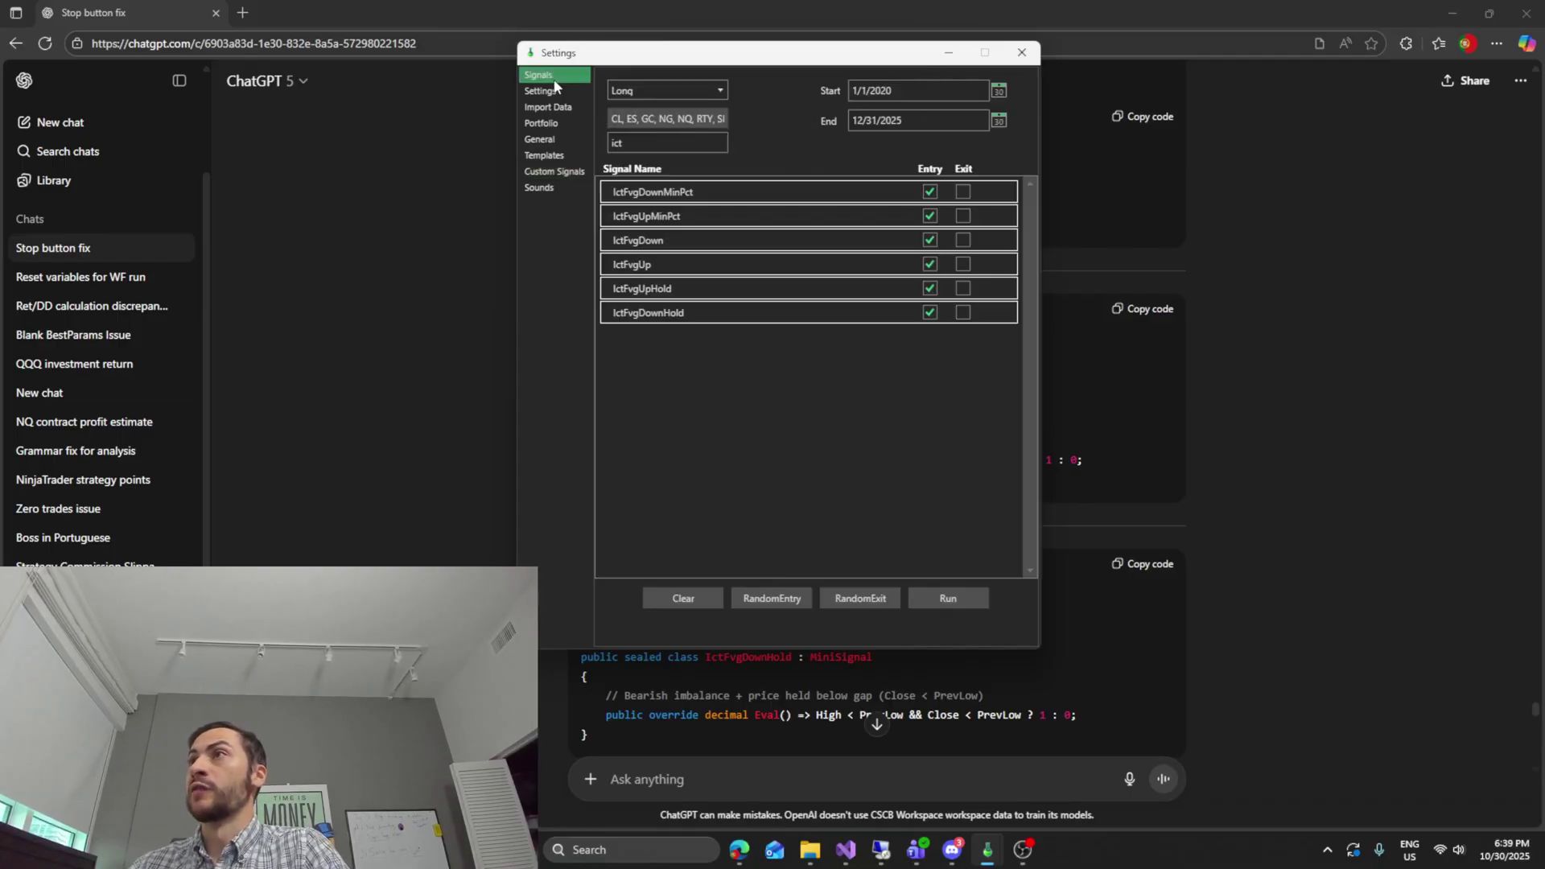
click(701, 121)
scroll(627, 232, up, 5)
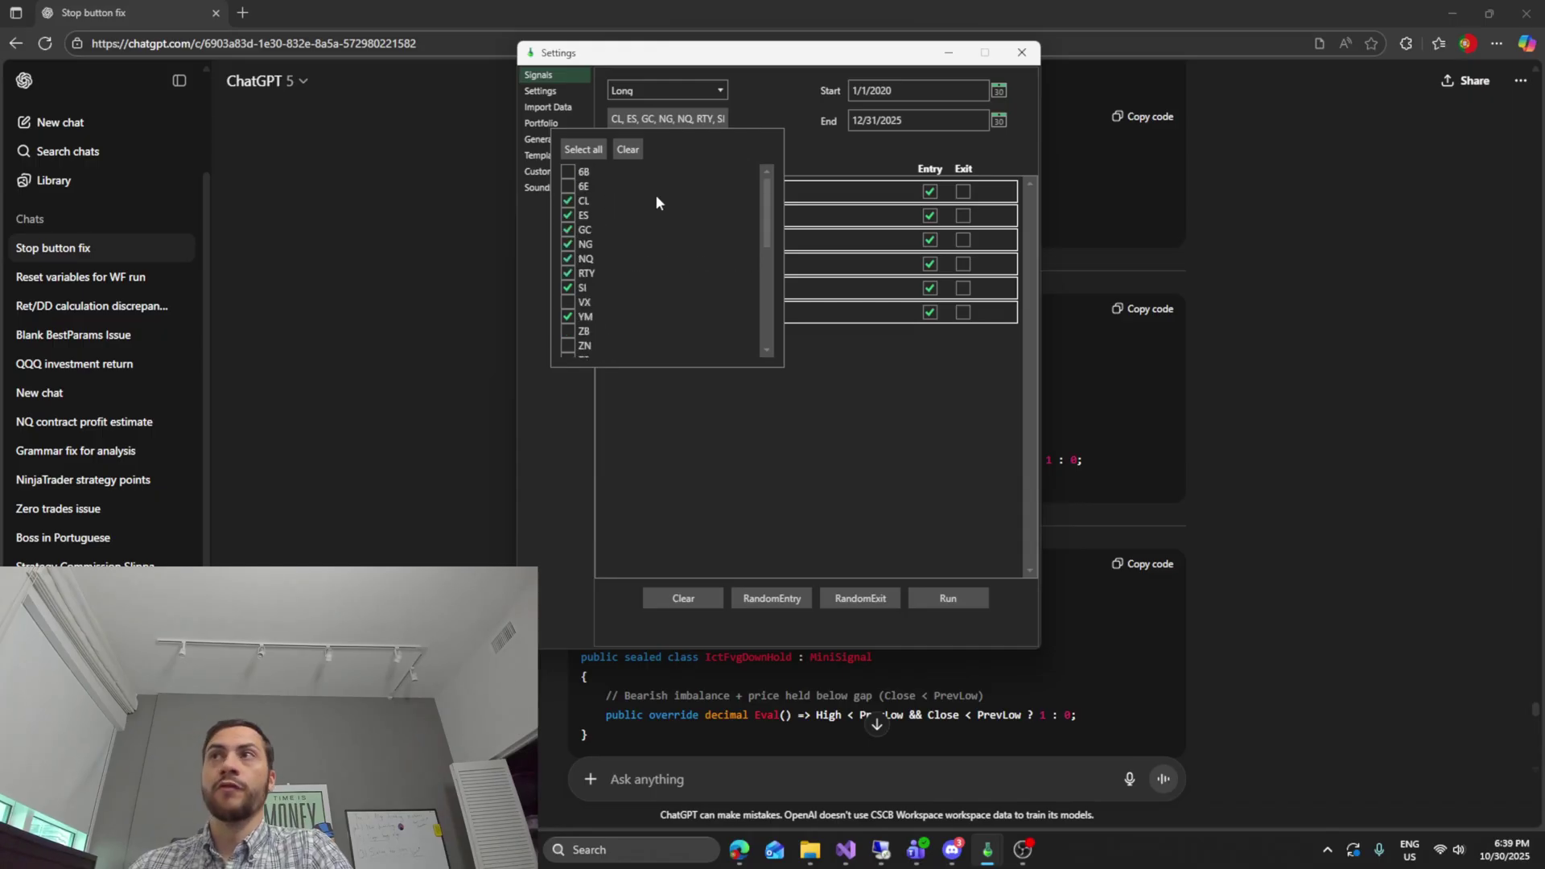
scroll(636, 207, down, 5)
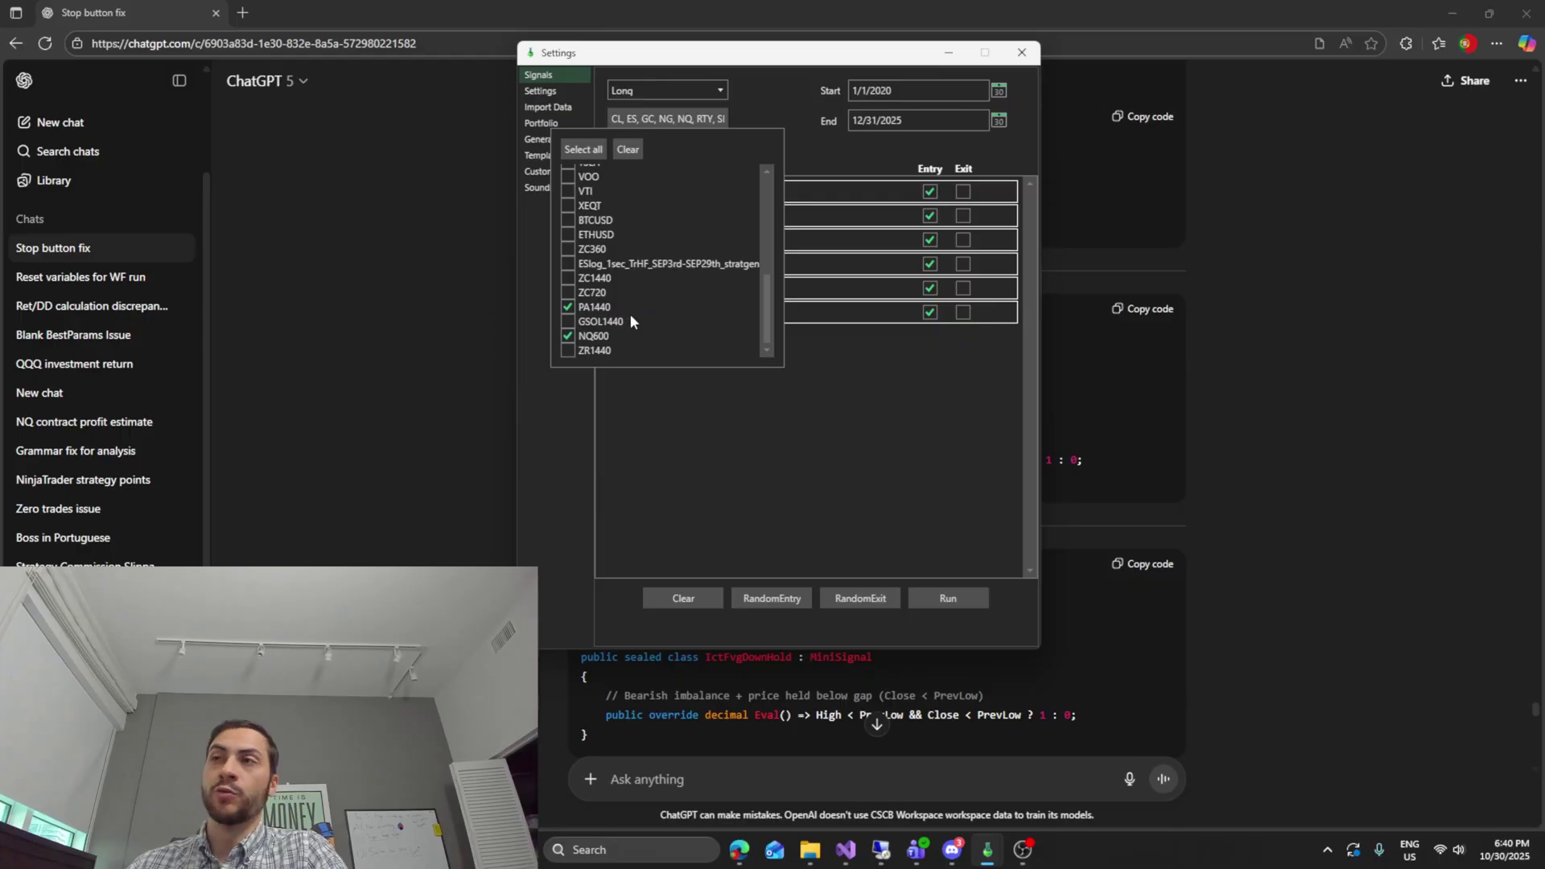
scroll(639, 297, up, 10)
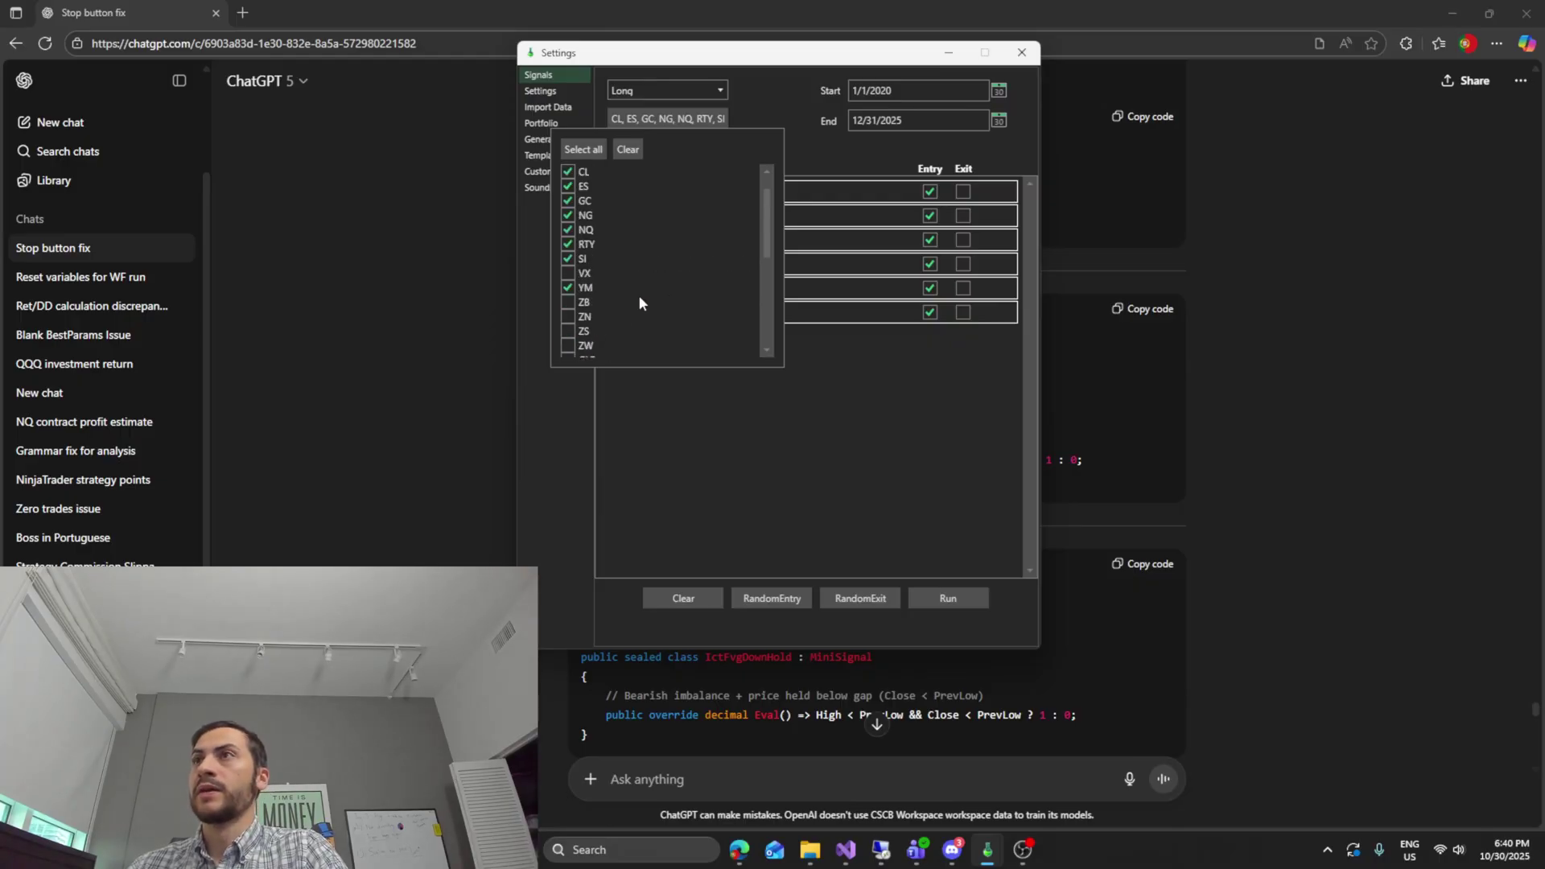
scroll(638, 297, up, 1)
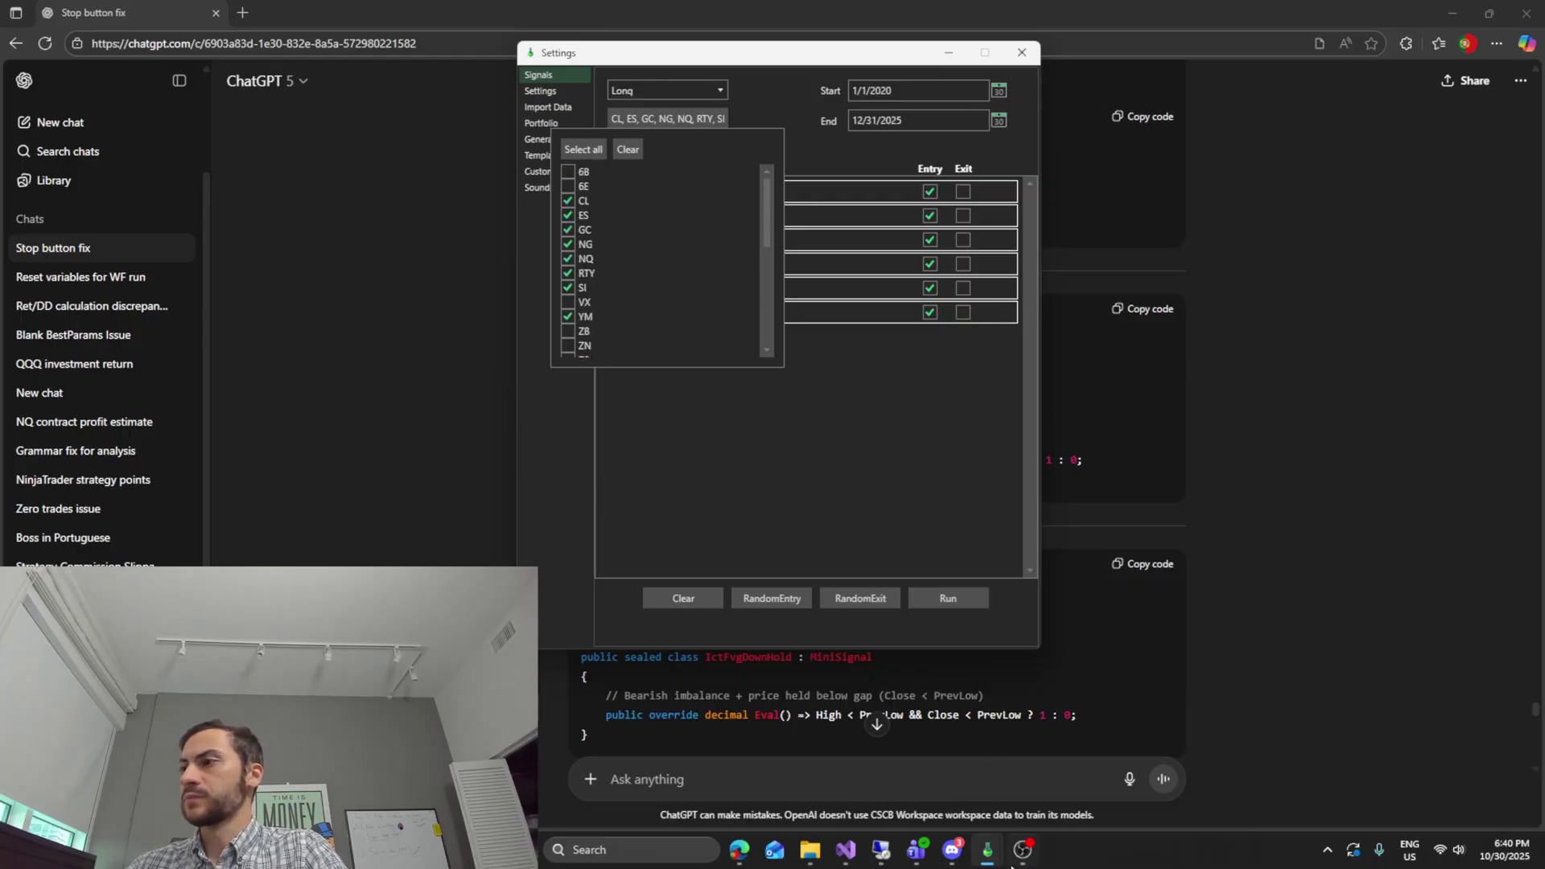
- Bring up the Long Strategies results window and look across its columns from ID to End Date
mouse_move(987, 850)
click(1114, 784)
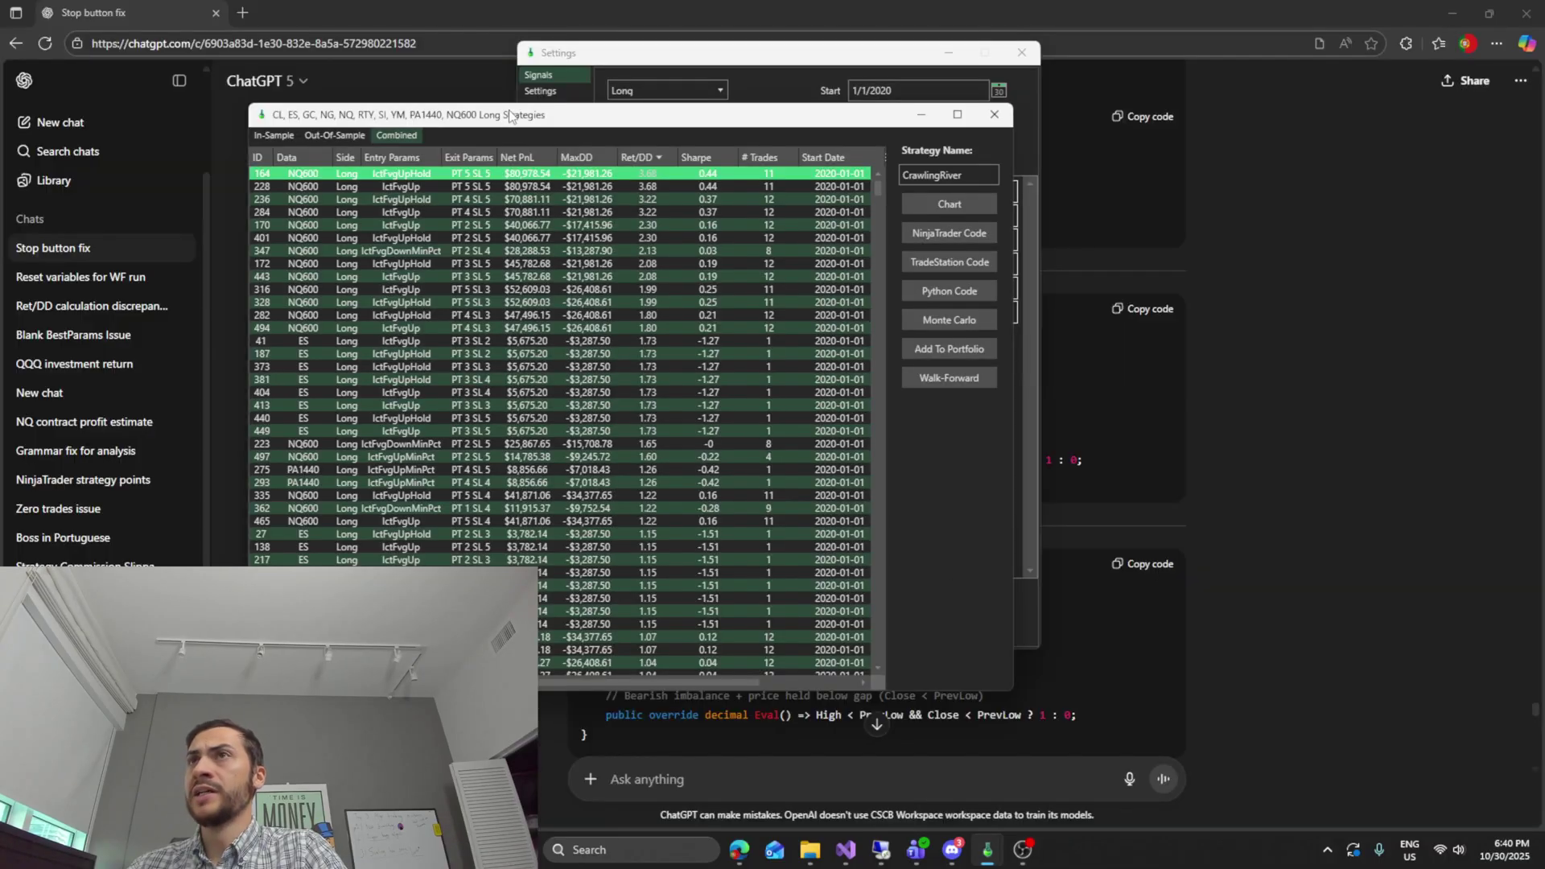
drag(516, 130, 540, 81)
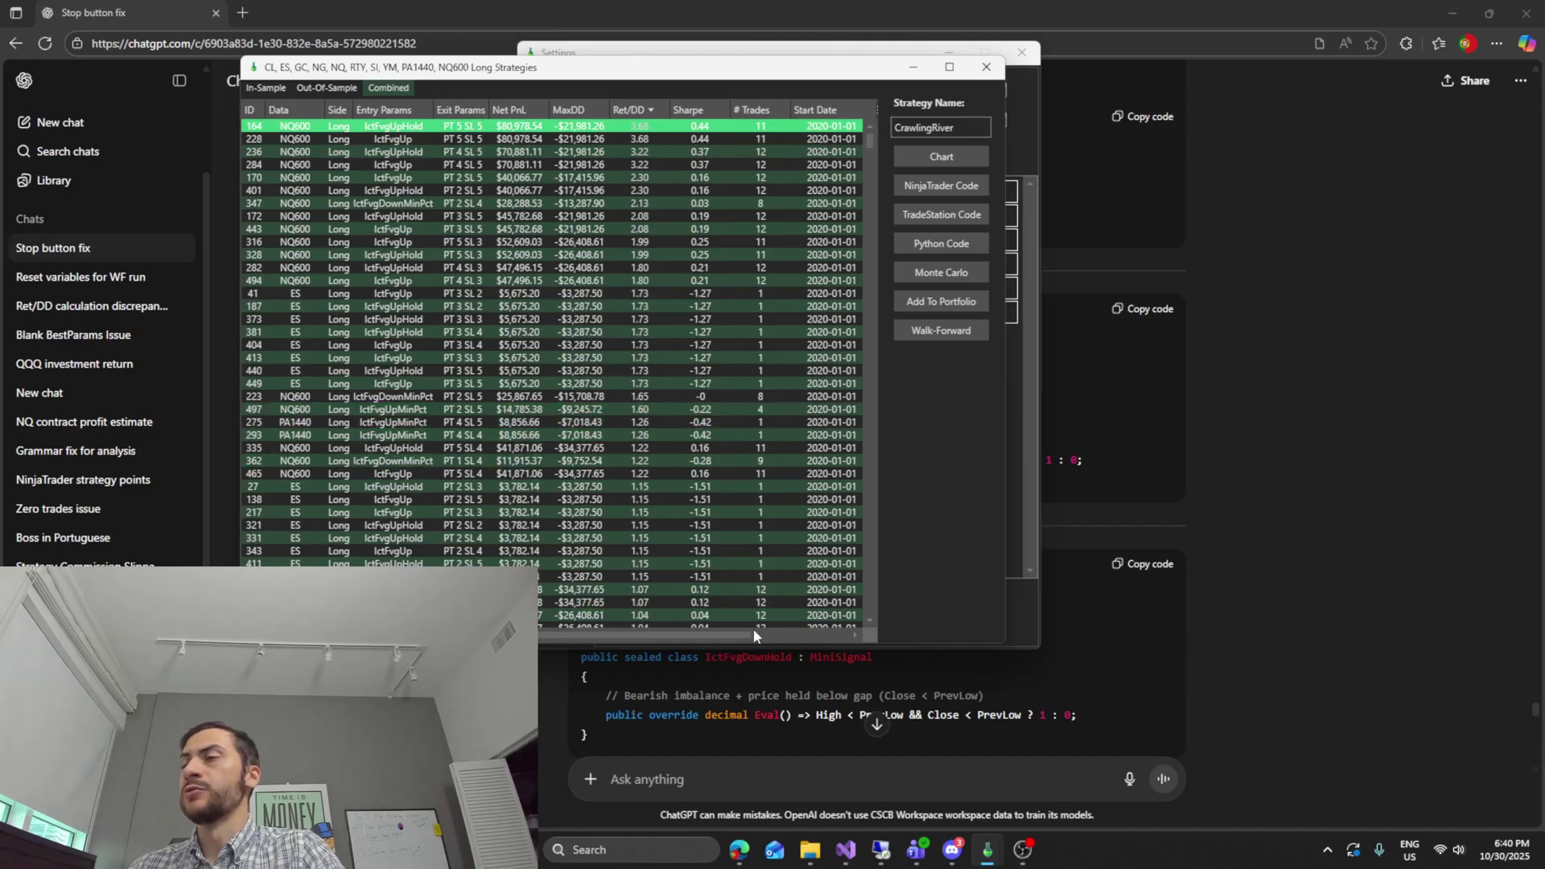
drag(609, 641, 801, 644)
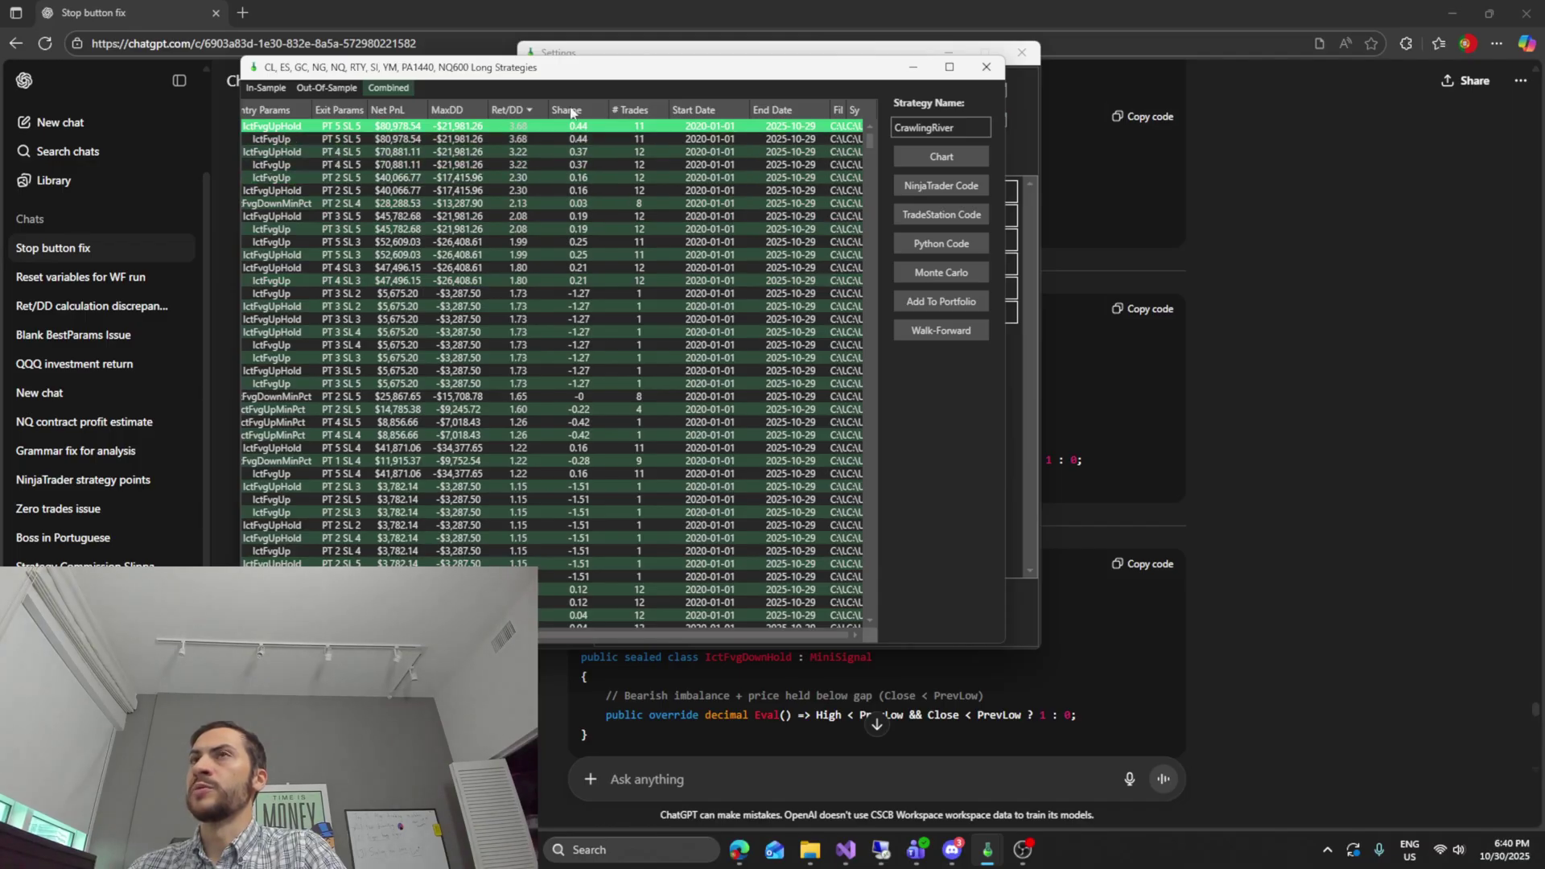
drag(499, 72, 597, 122)
scroll(655, 177, left, 2)
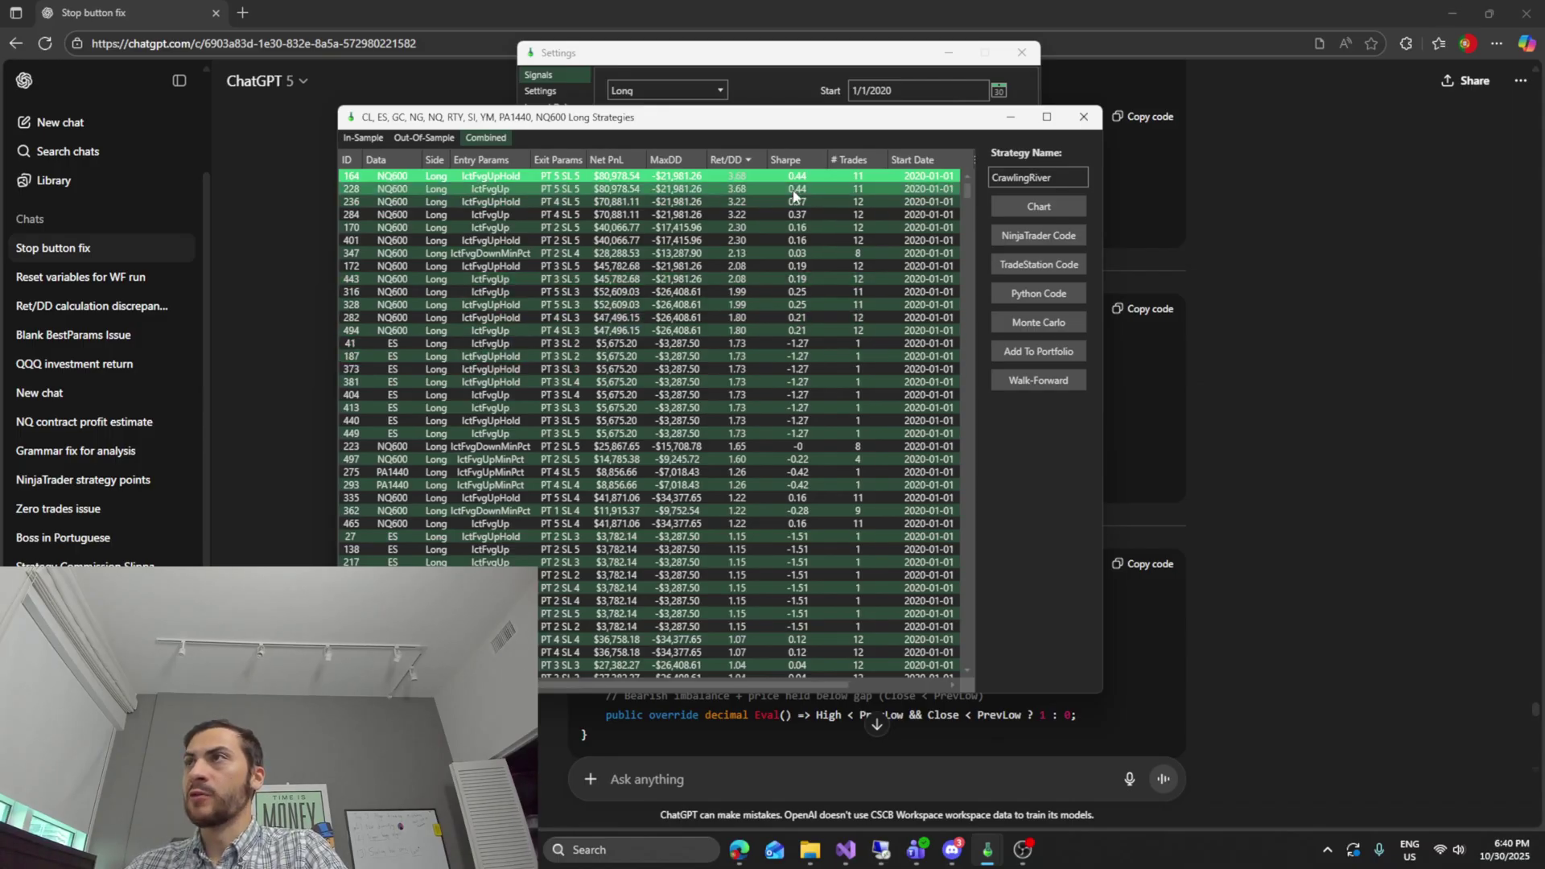
- Sort the combined strategies by number of trades, then re-sort them by Ret/DD and select the first one
scroll(834, 325, down, 5)
click(852, 159)
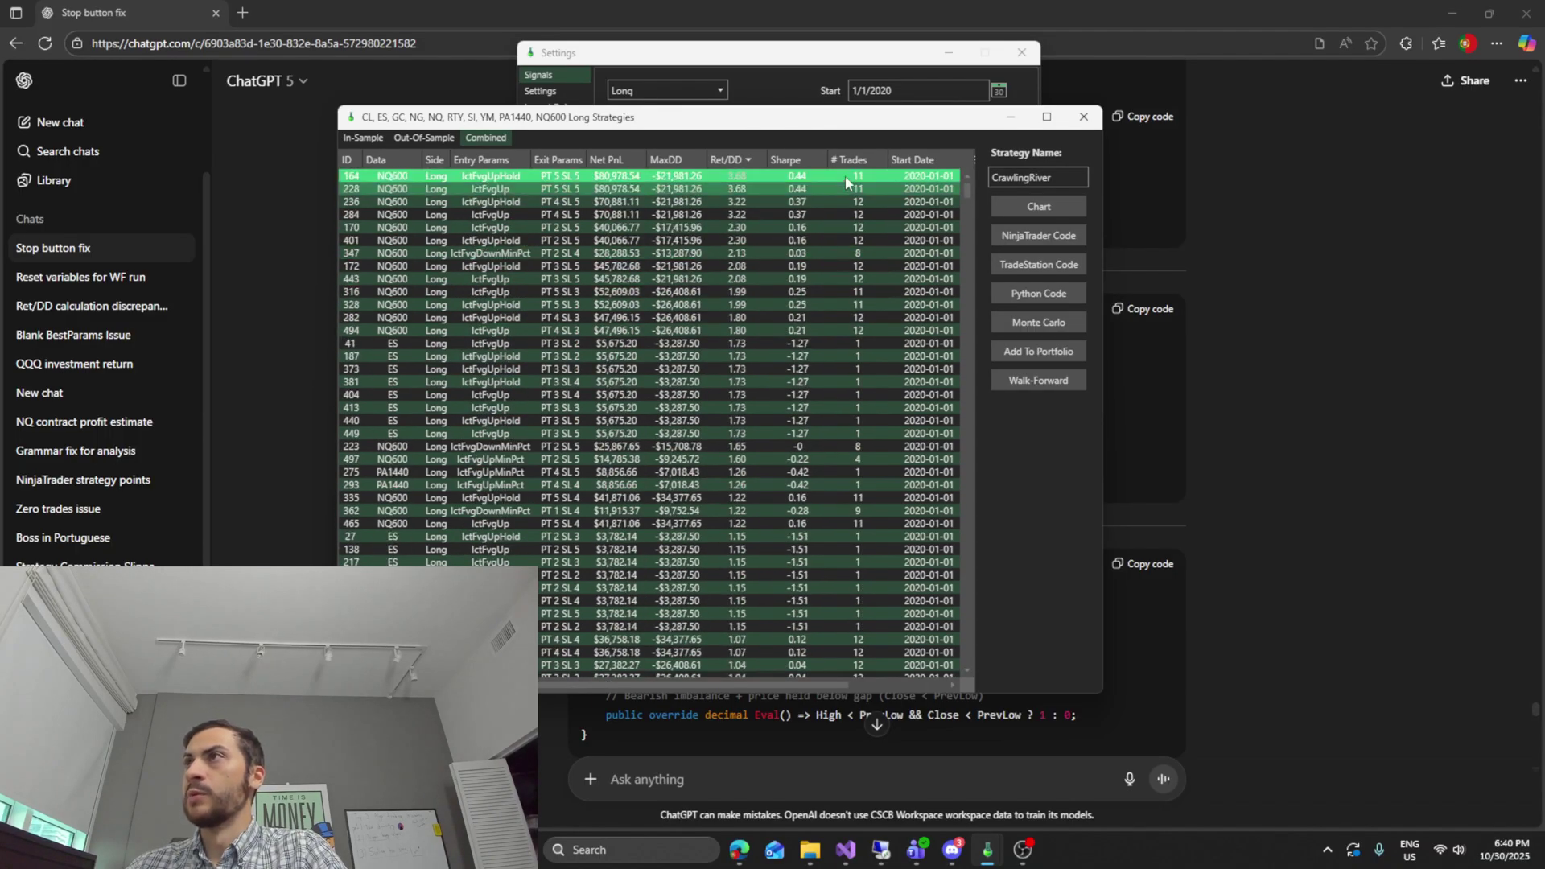
click(854, 178)
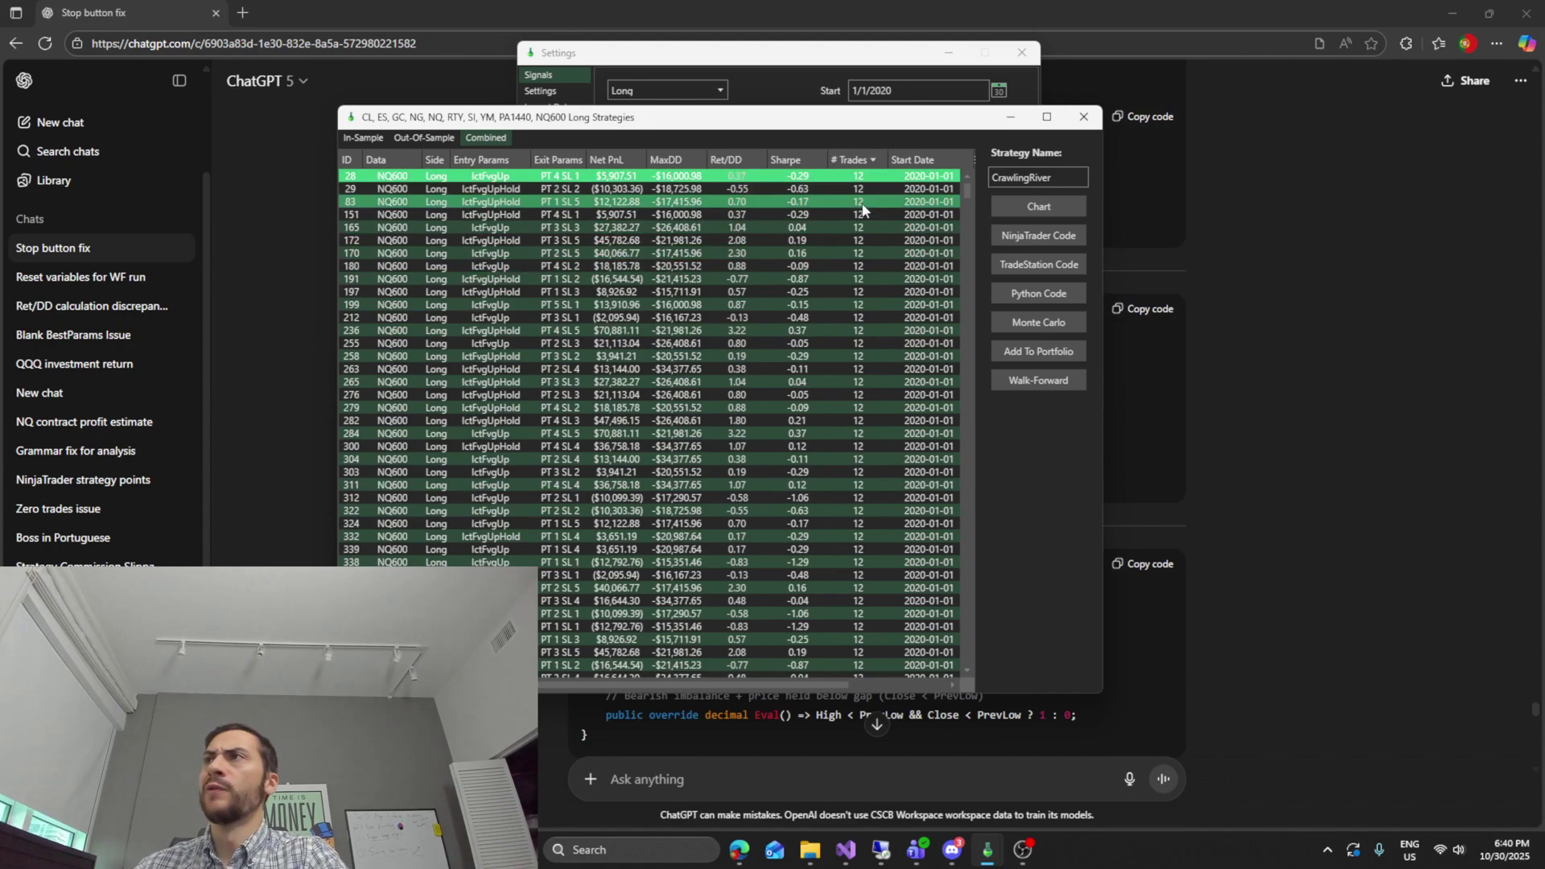
click(716, 160)
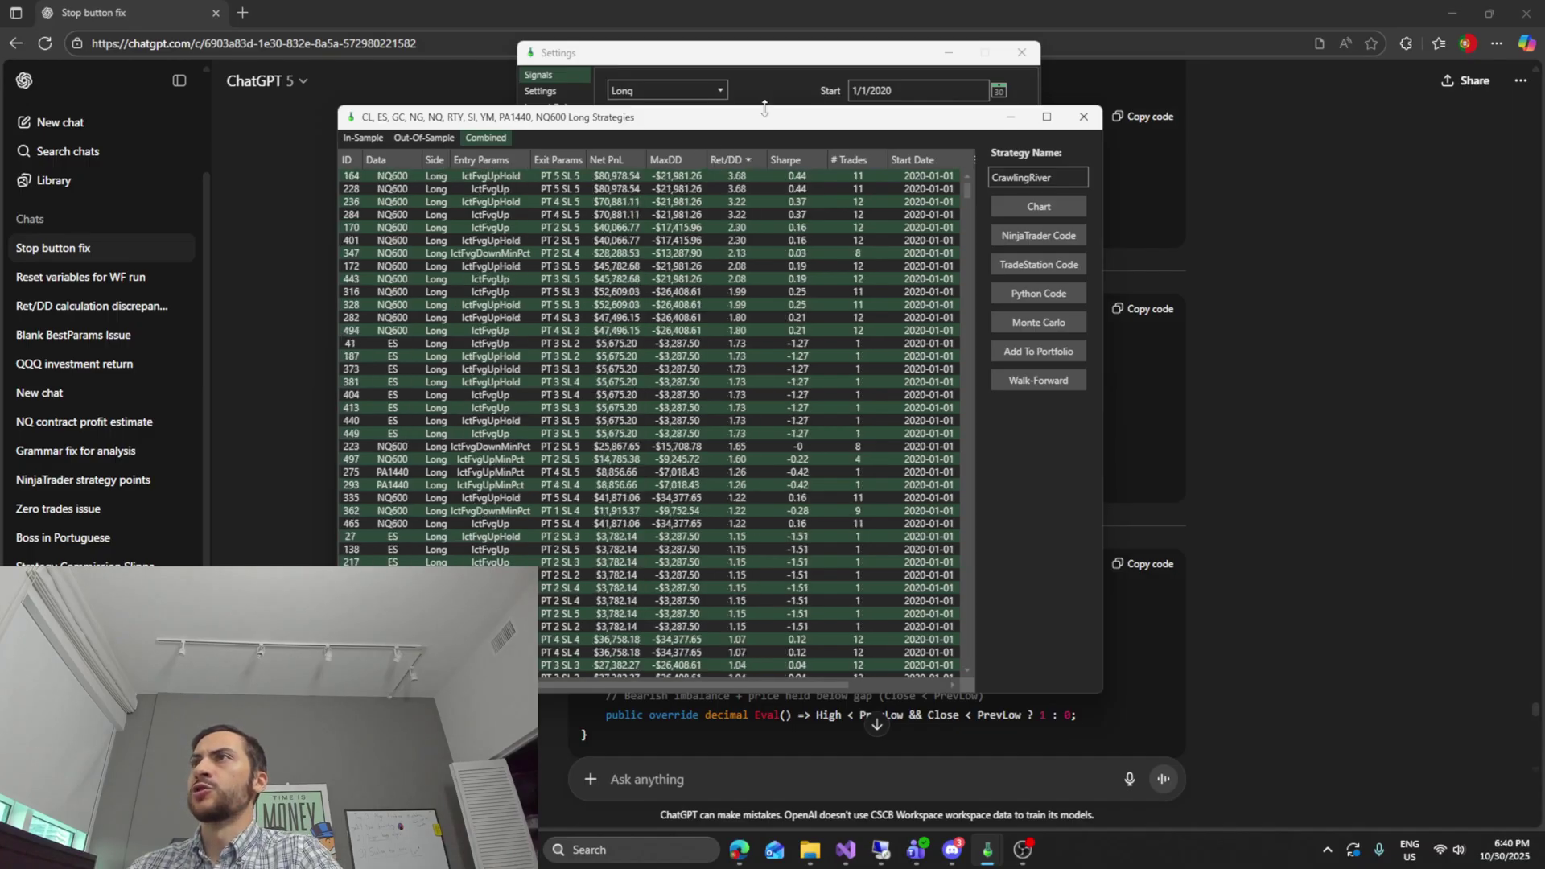
click(724, 178)
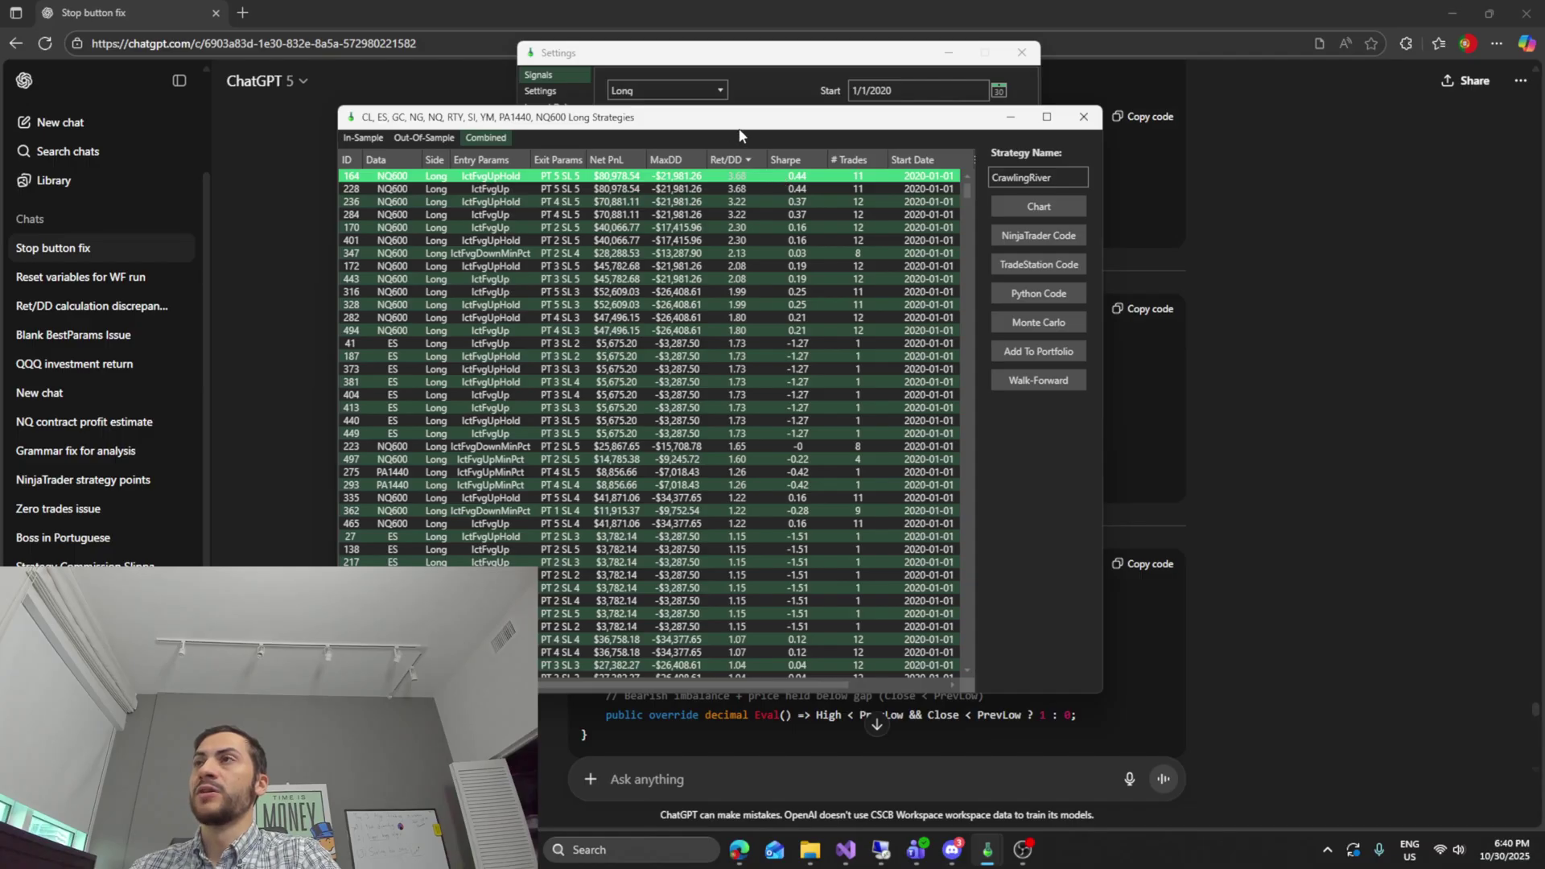
- Compare the Ret/DD values of the top NQ600 strategies, selecting strategy 164 again, and examine the Data column
drag(731, 140, 751, 142)
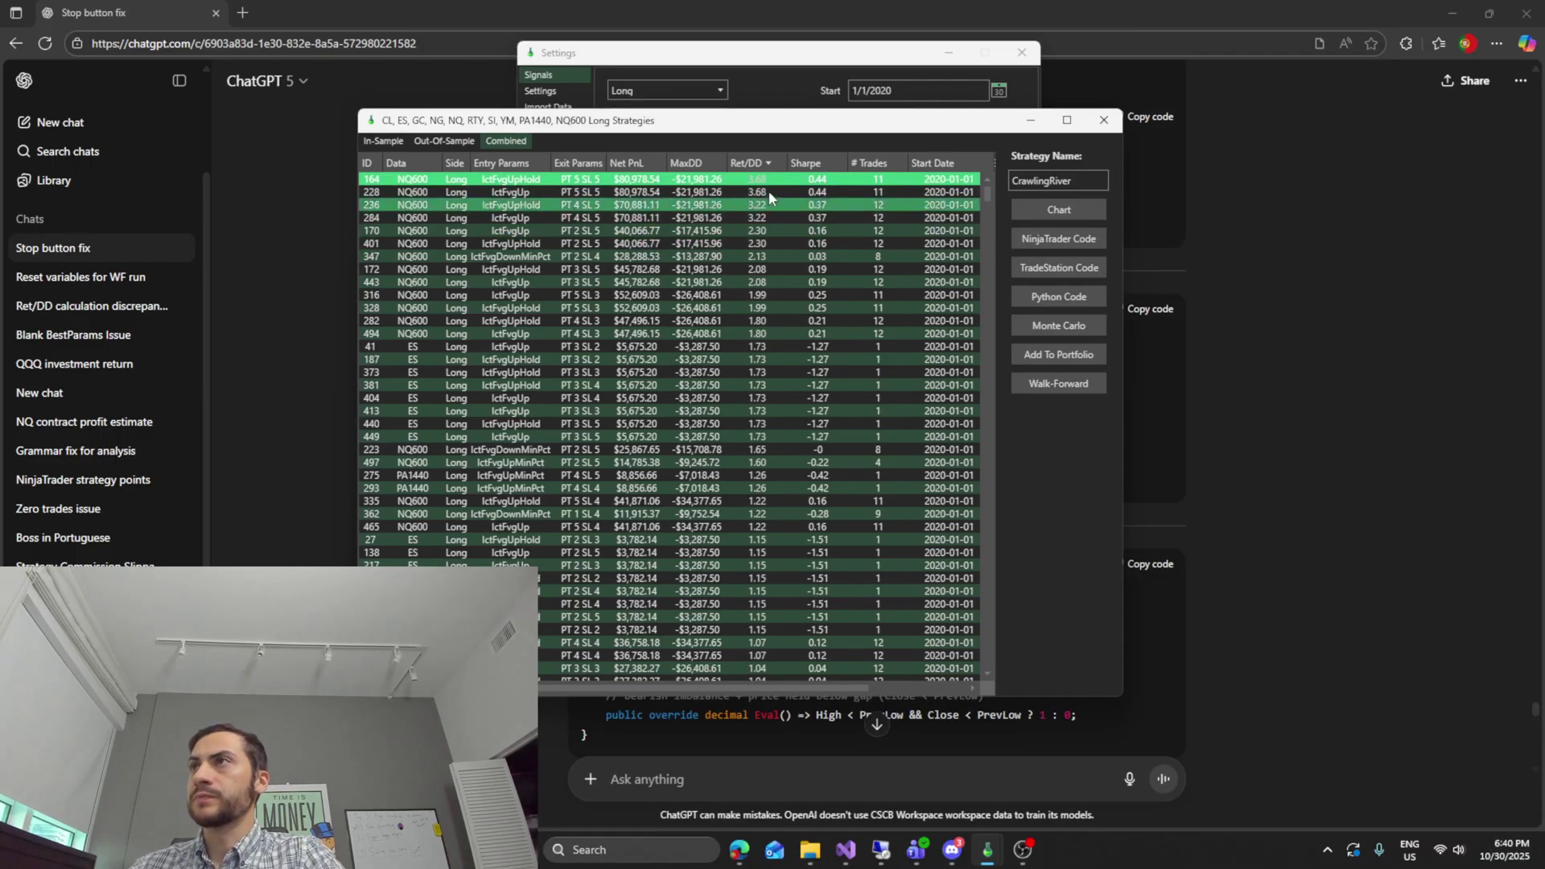
click(776, 285)
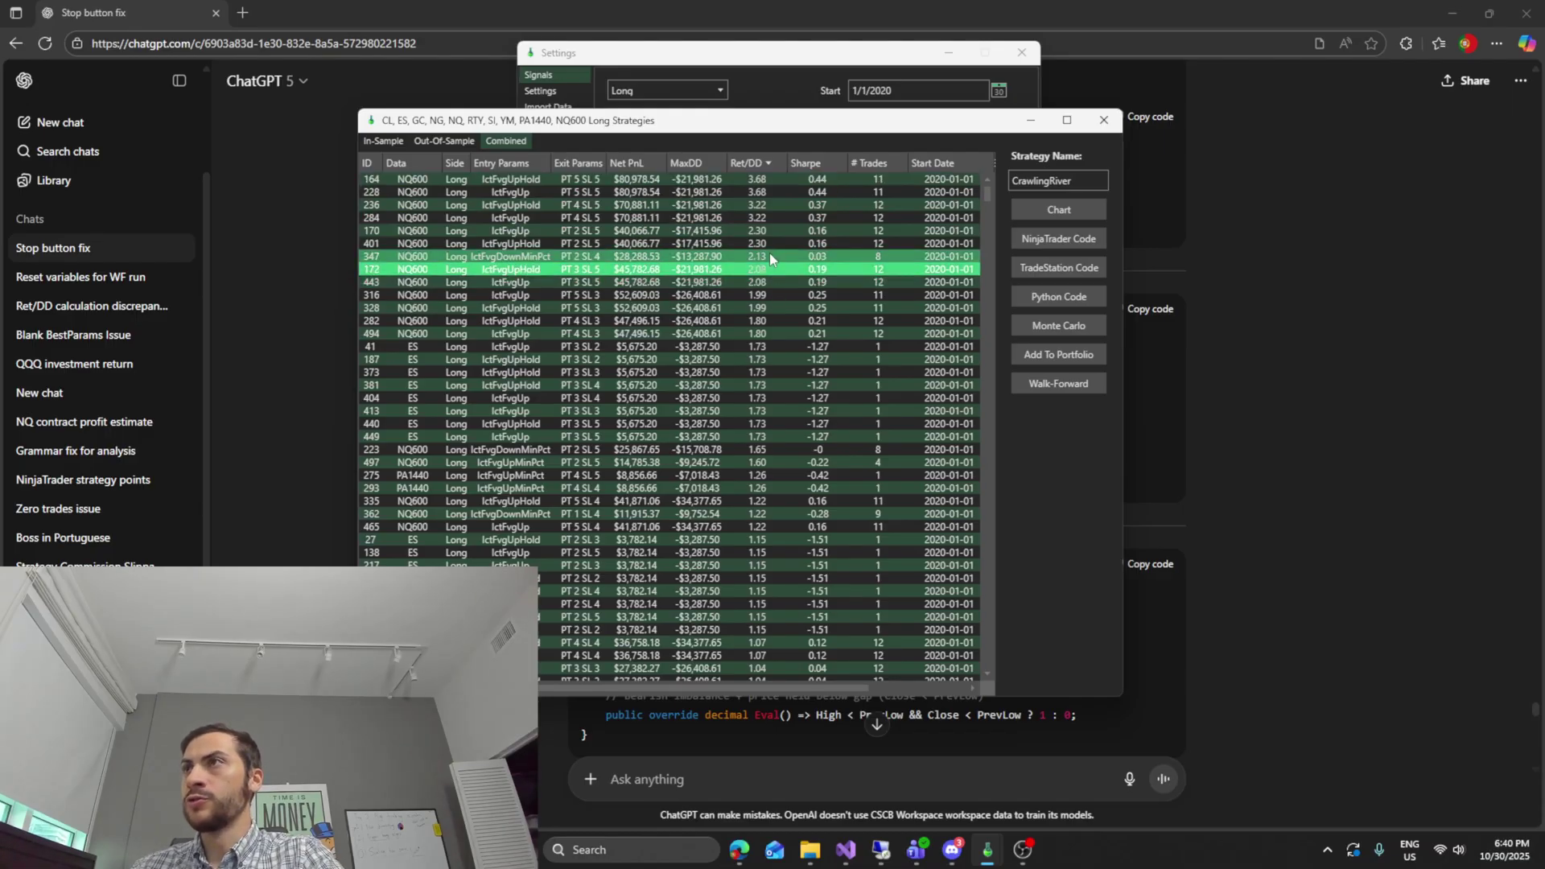
click(774, 231)
click(775, 179)
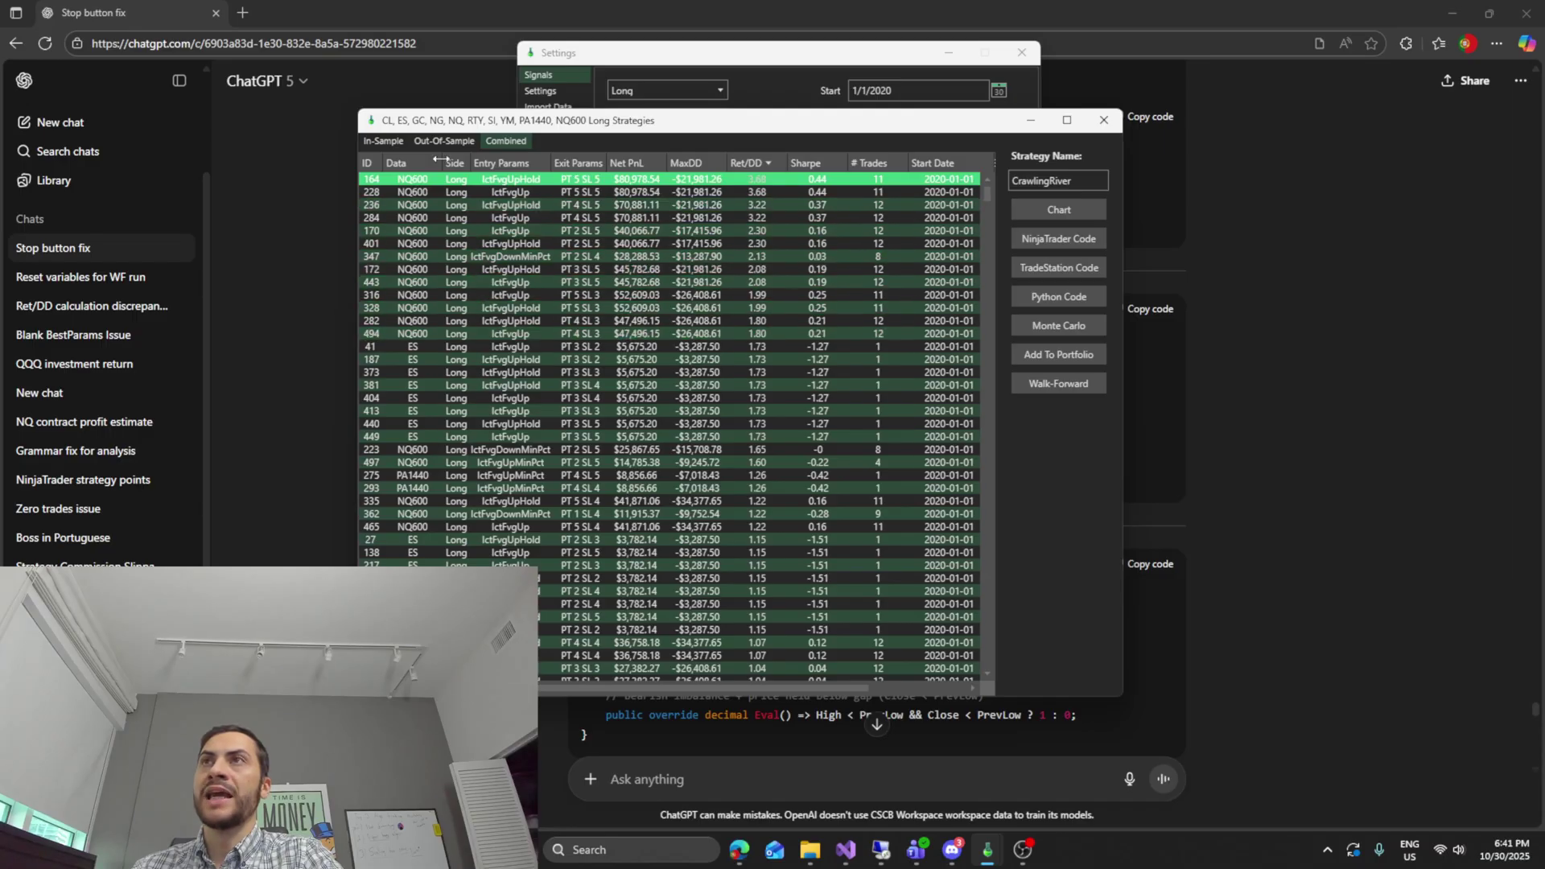
drag(440, 162, 438, 162)
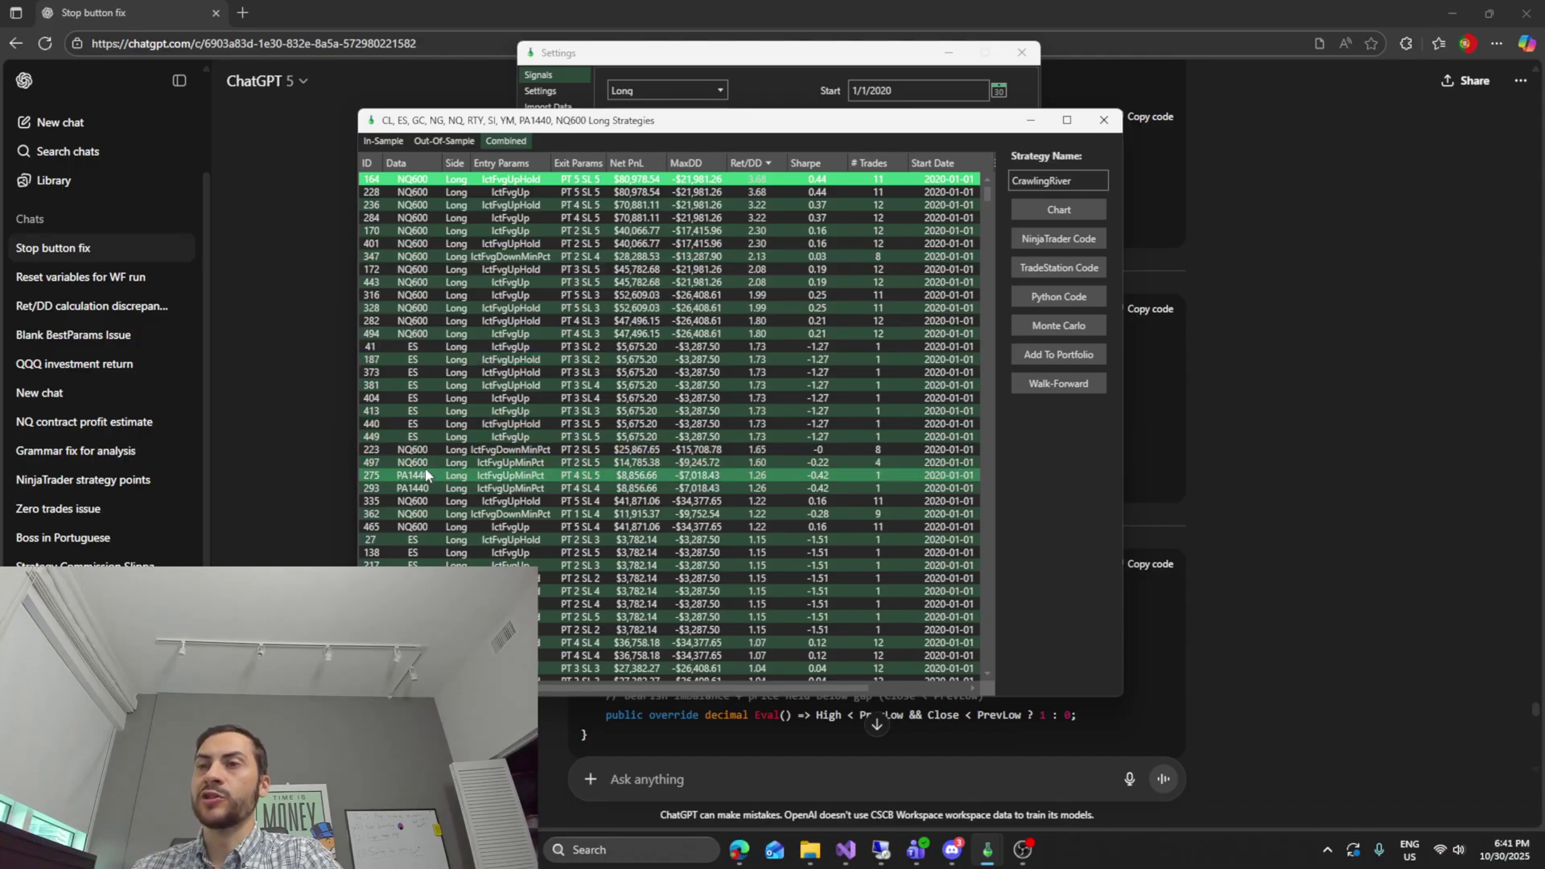
- Switch to the ChatGPT conversation and revisit the IctFvgUp and IctFvgDown signal code
click(254, 270)
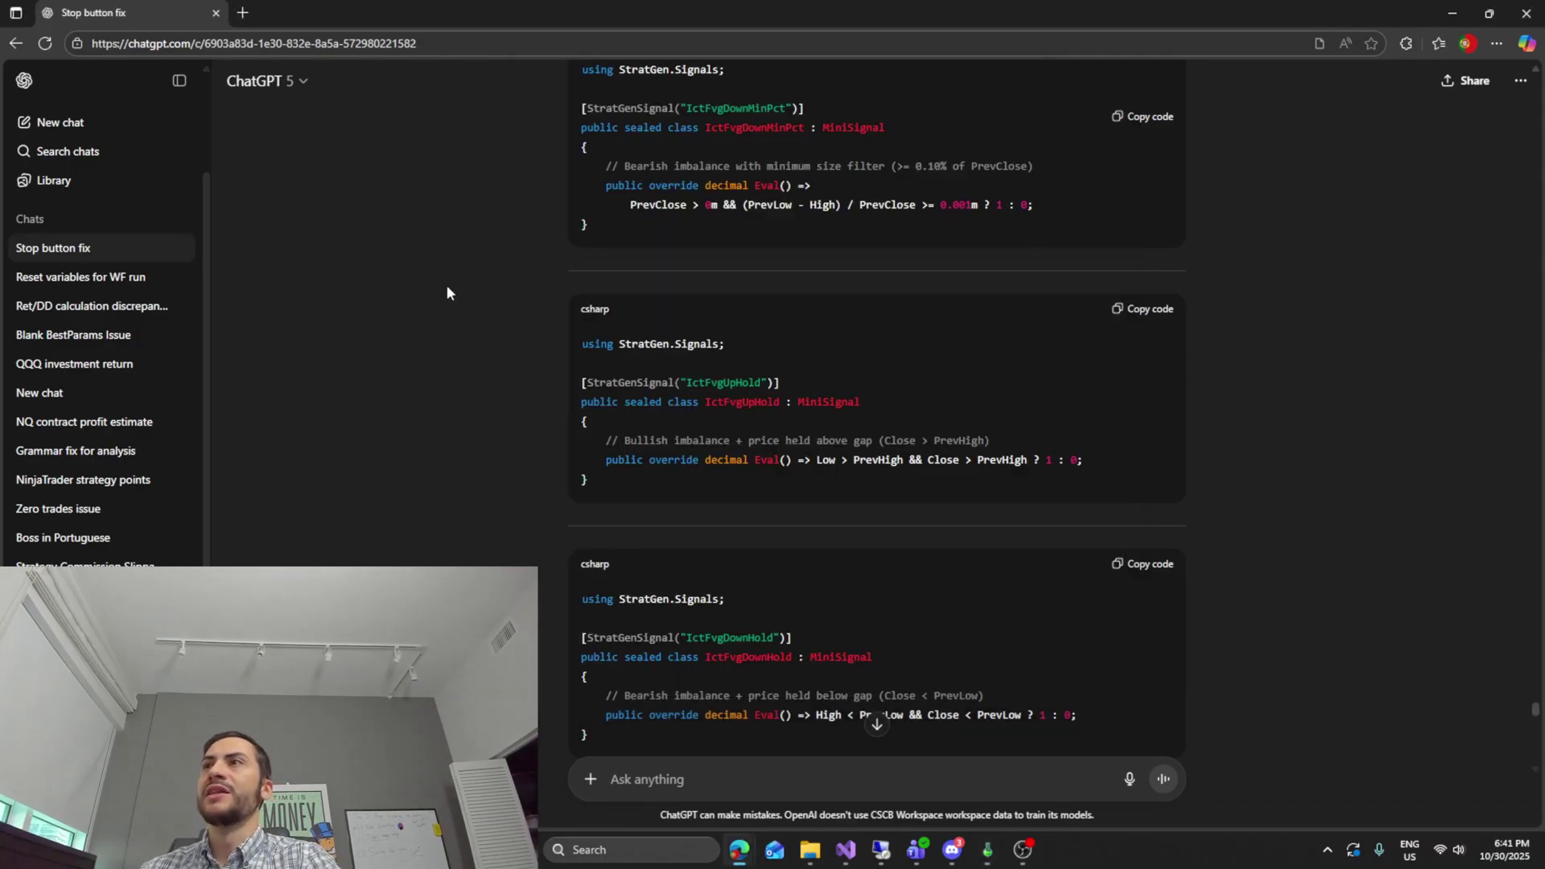
scroll(668, 354, down, 8)
scroll(886, 376, up, 7)
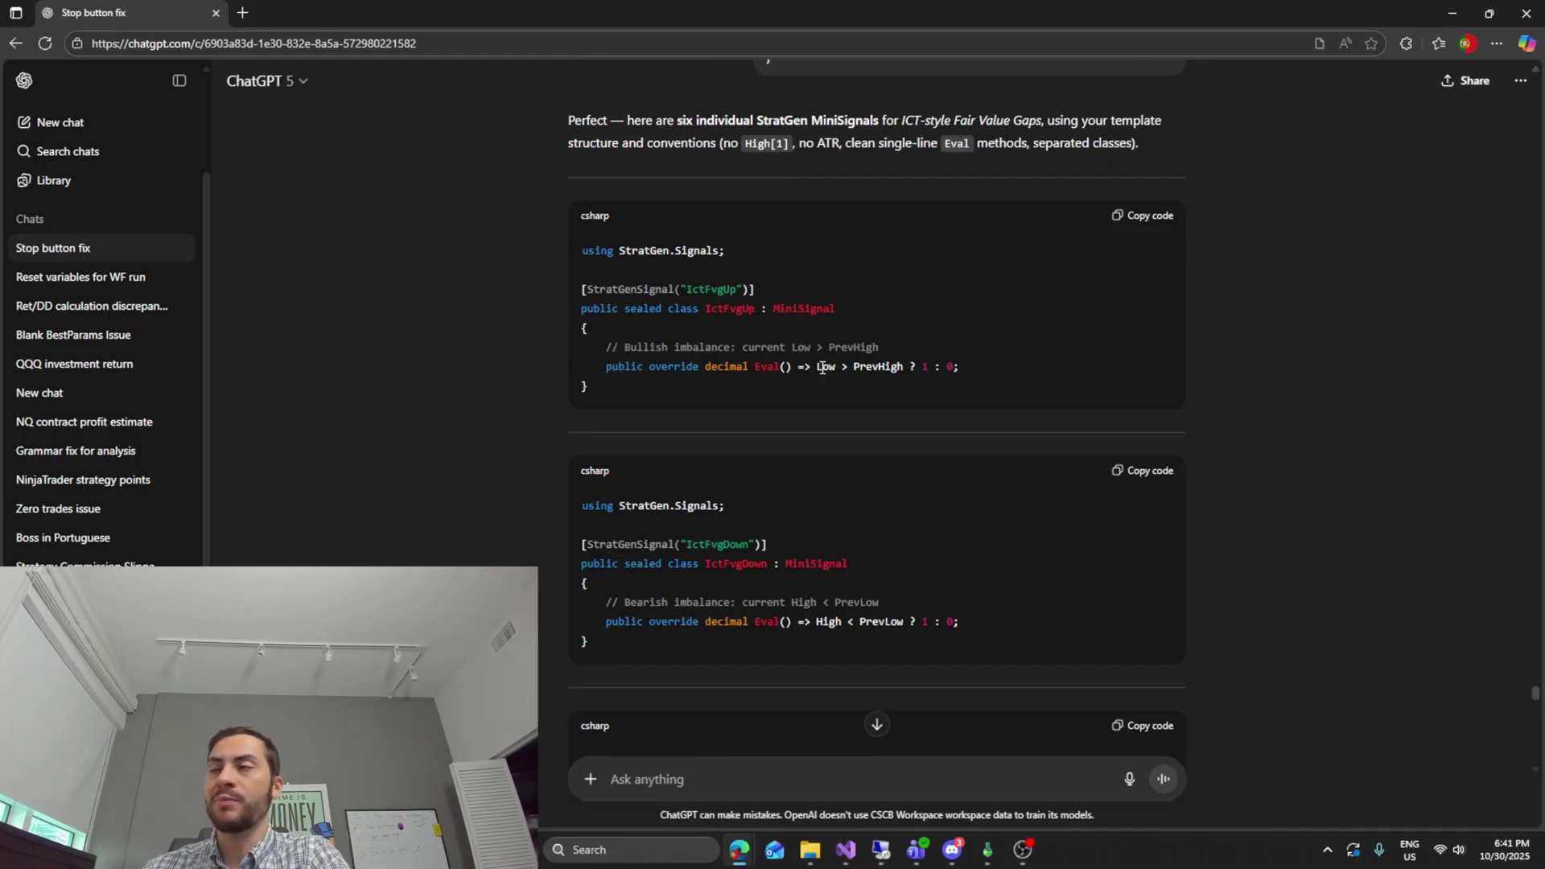
- Switch back to the StratGen results and inspect the top NQ600 strategies, selecting strategies 172 and 443
mouse_move(992, 866)
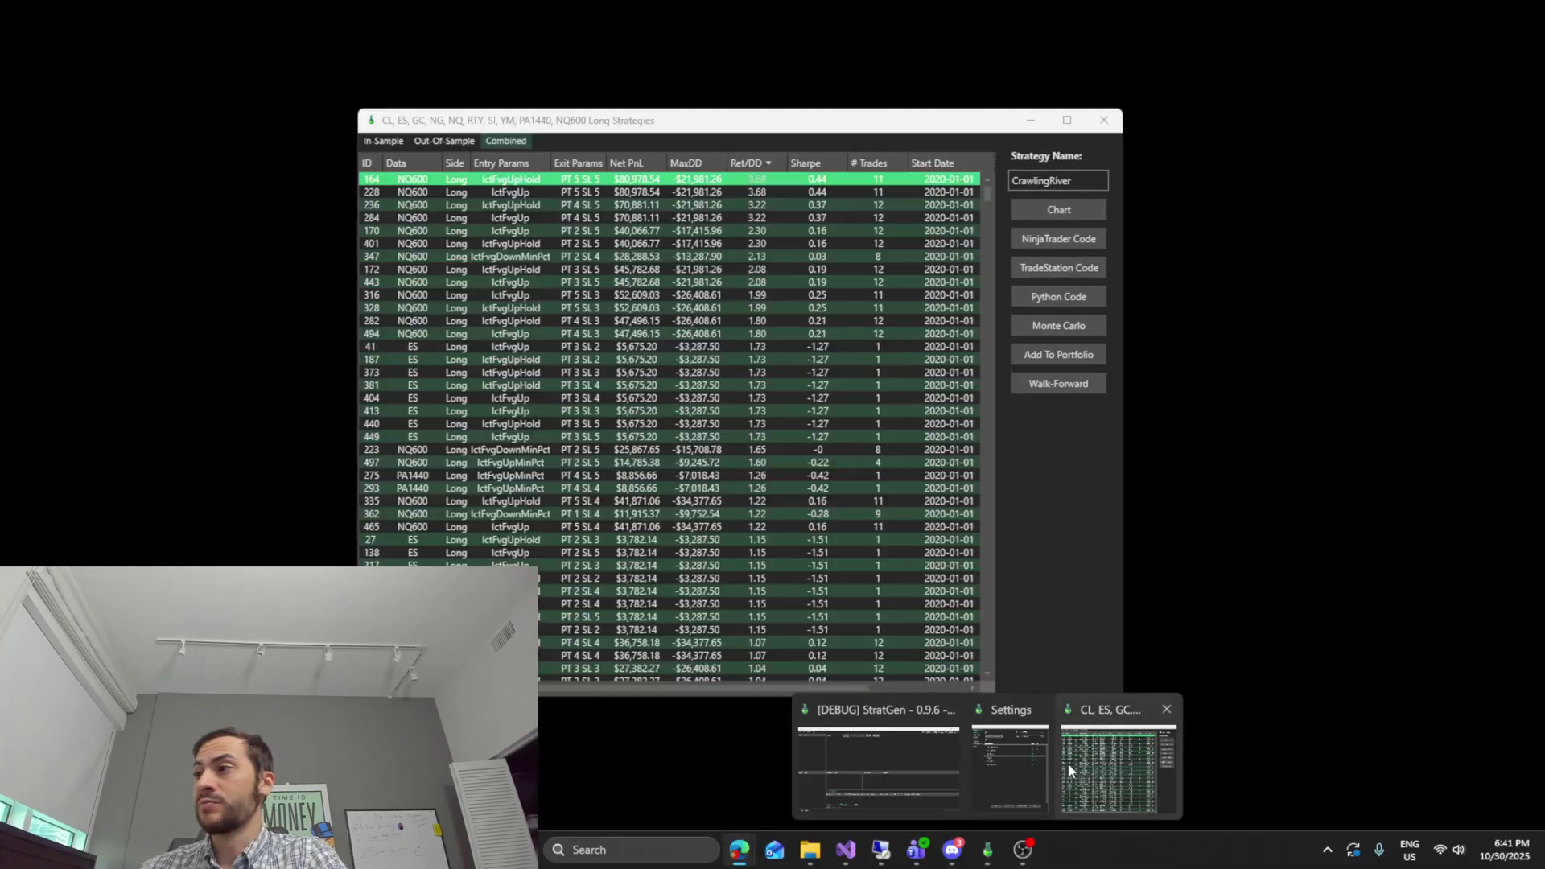
click(1070, 761)
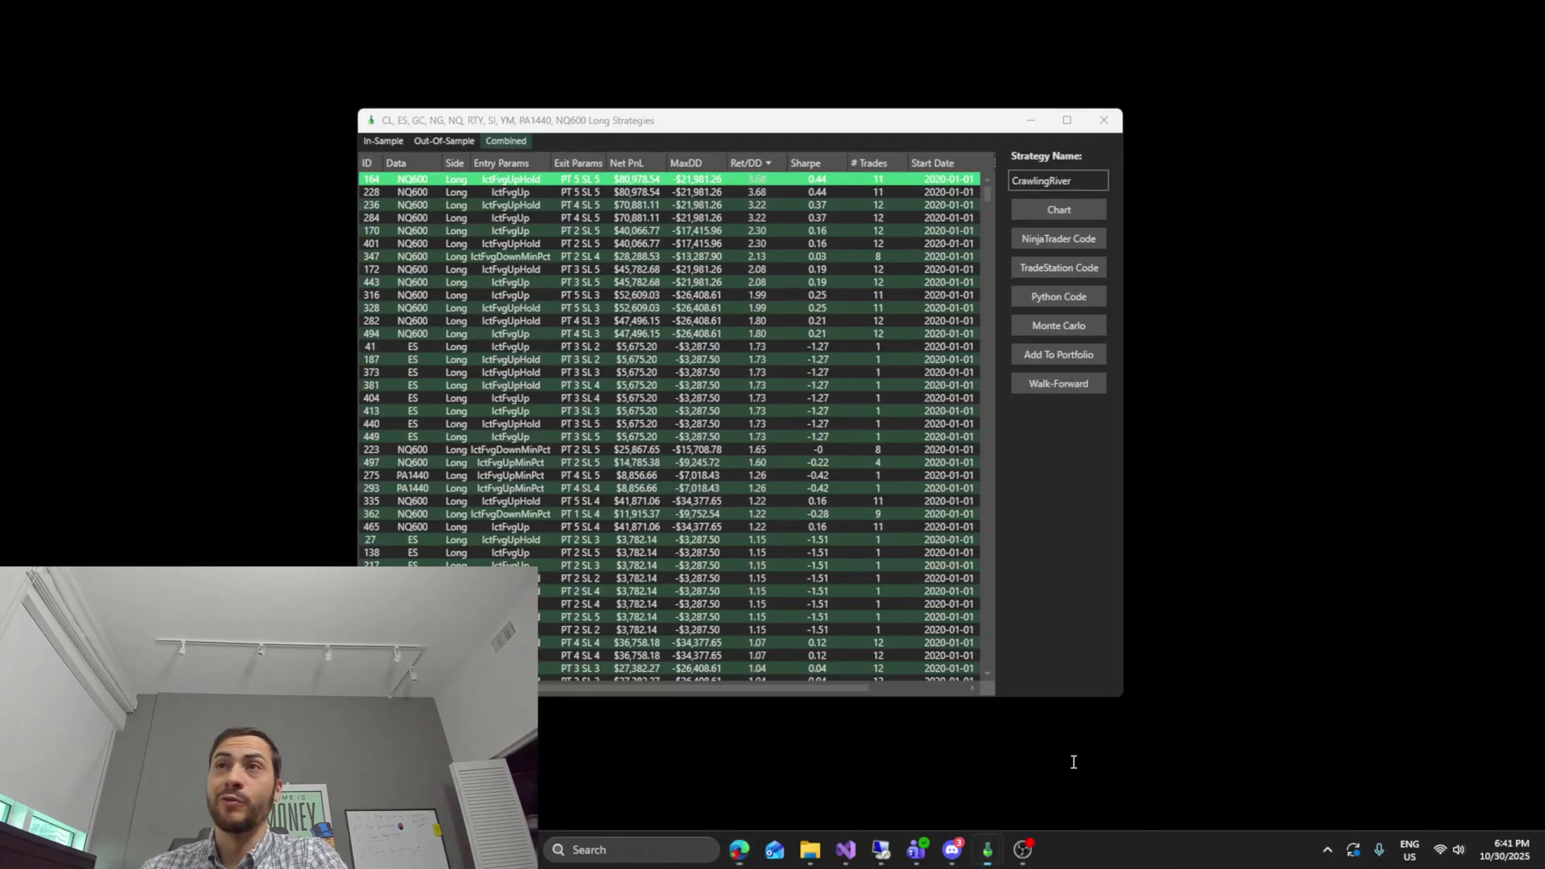
drag(718, 113, 665, 107)
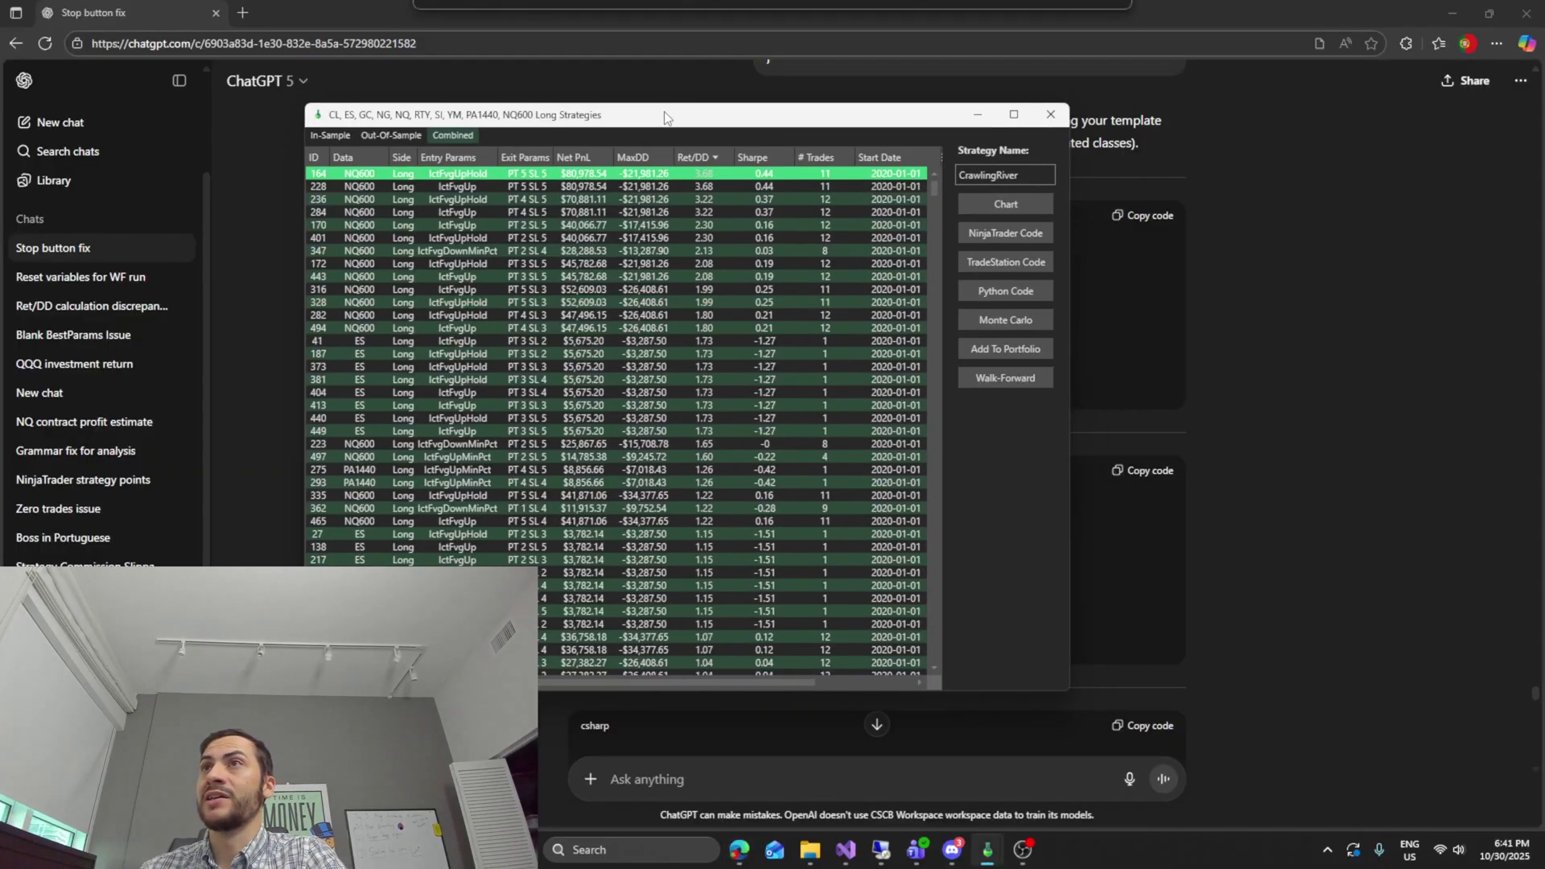
click(547, 264)
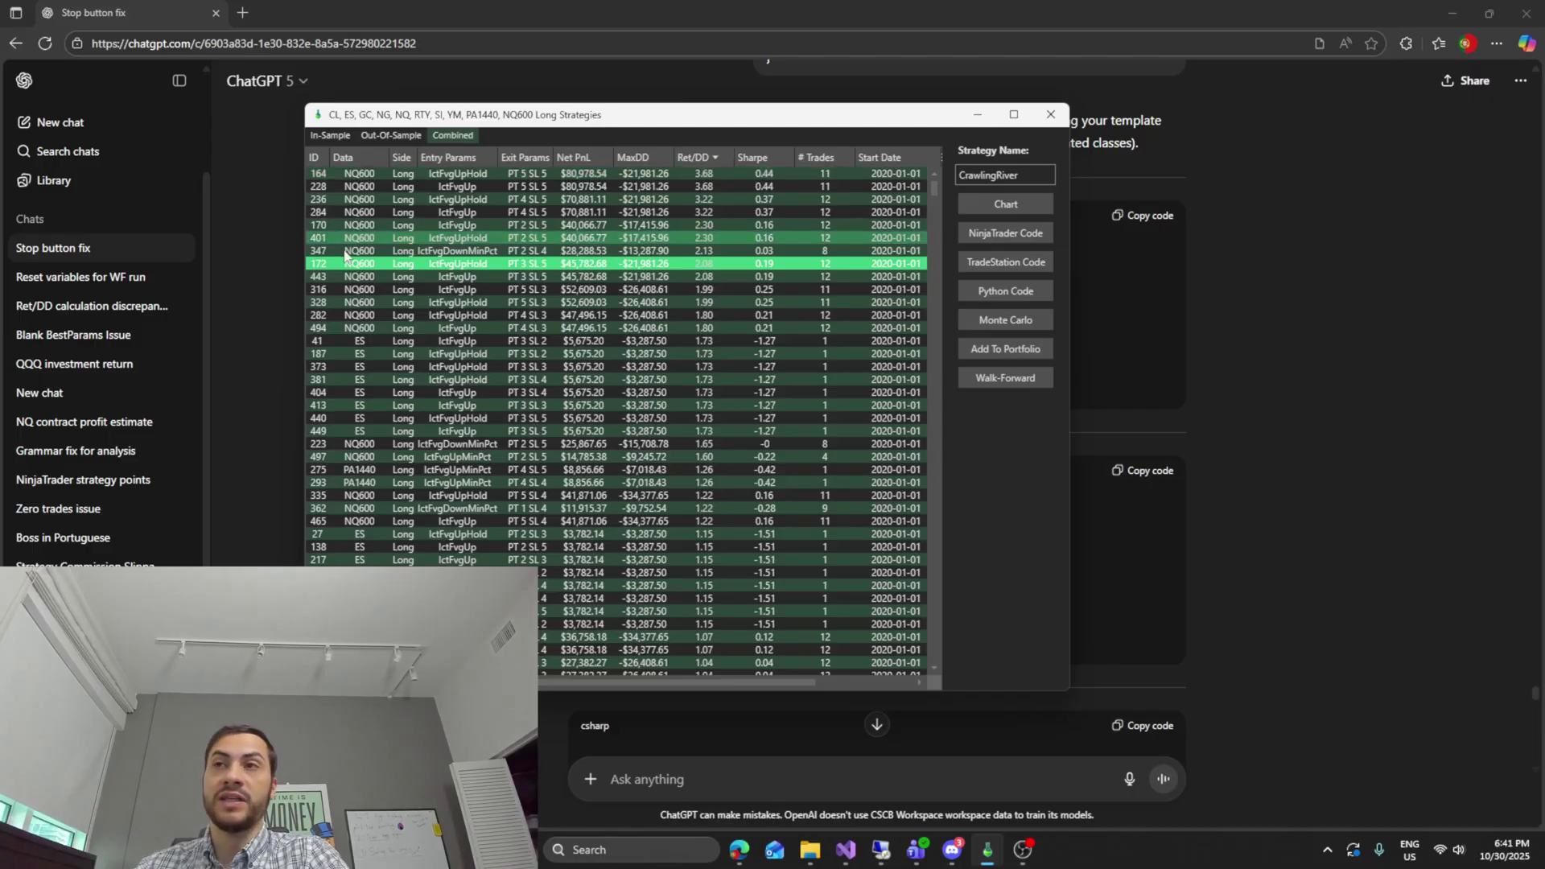
scroll(383, 236, down, 1)
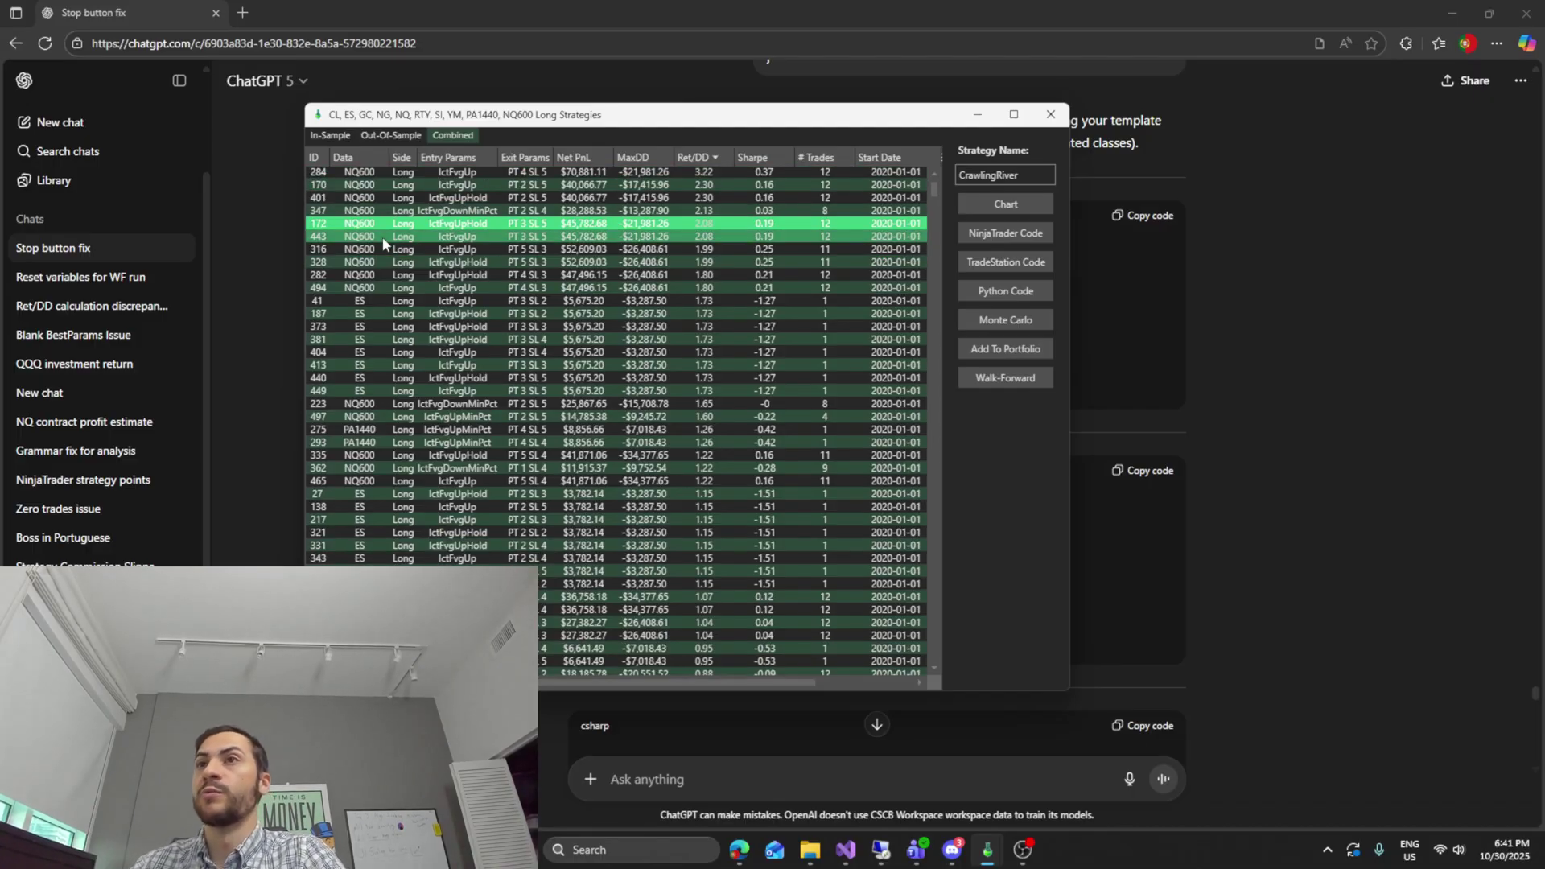
scroll(383, 241, down, 1)
scroll(714, 332, up, 2)
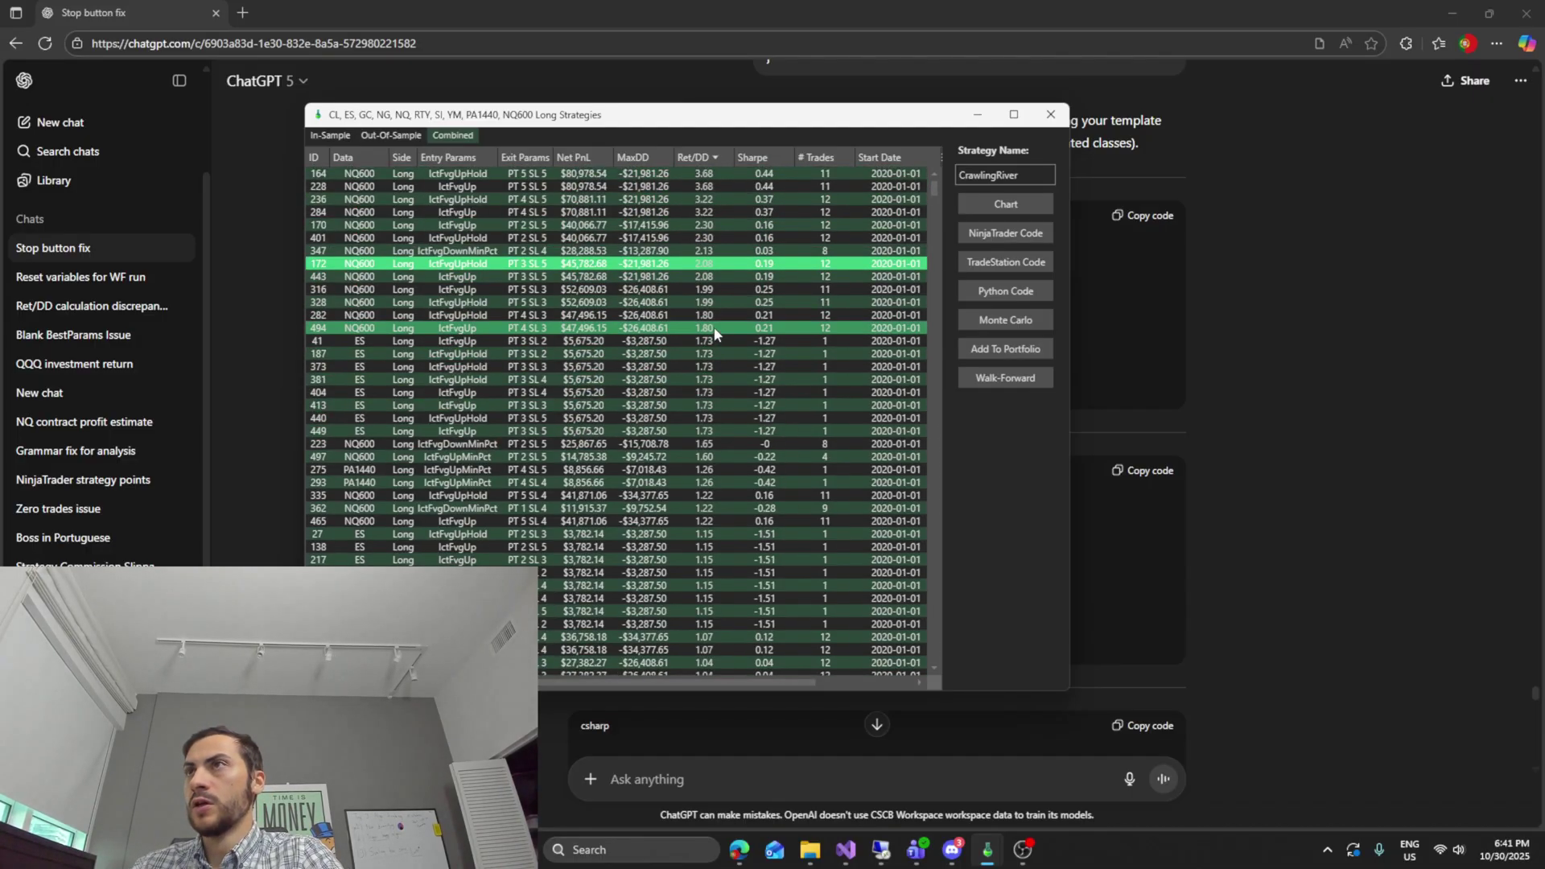
click(708, 277)
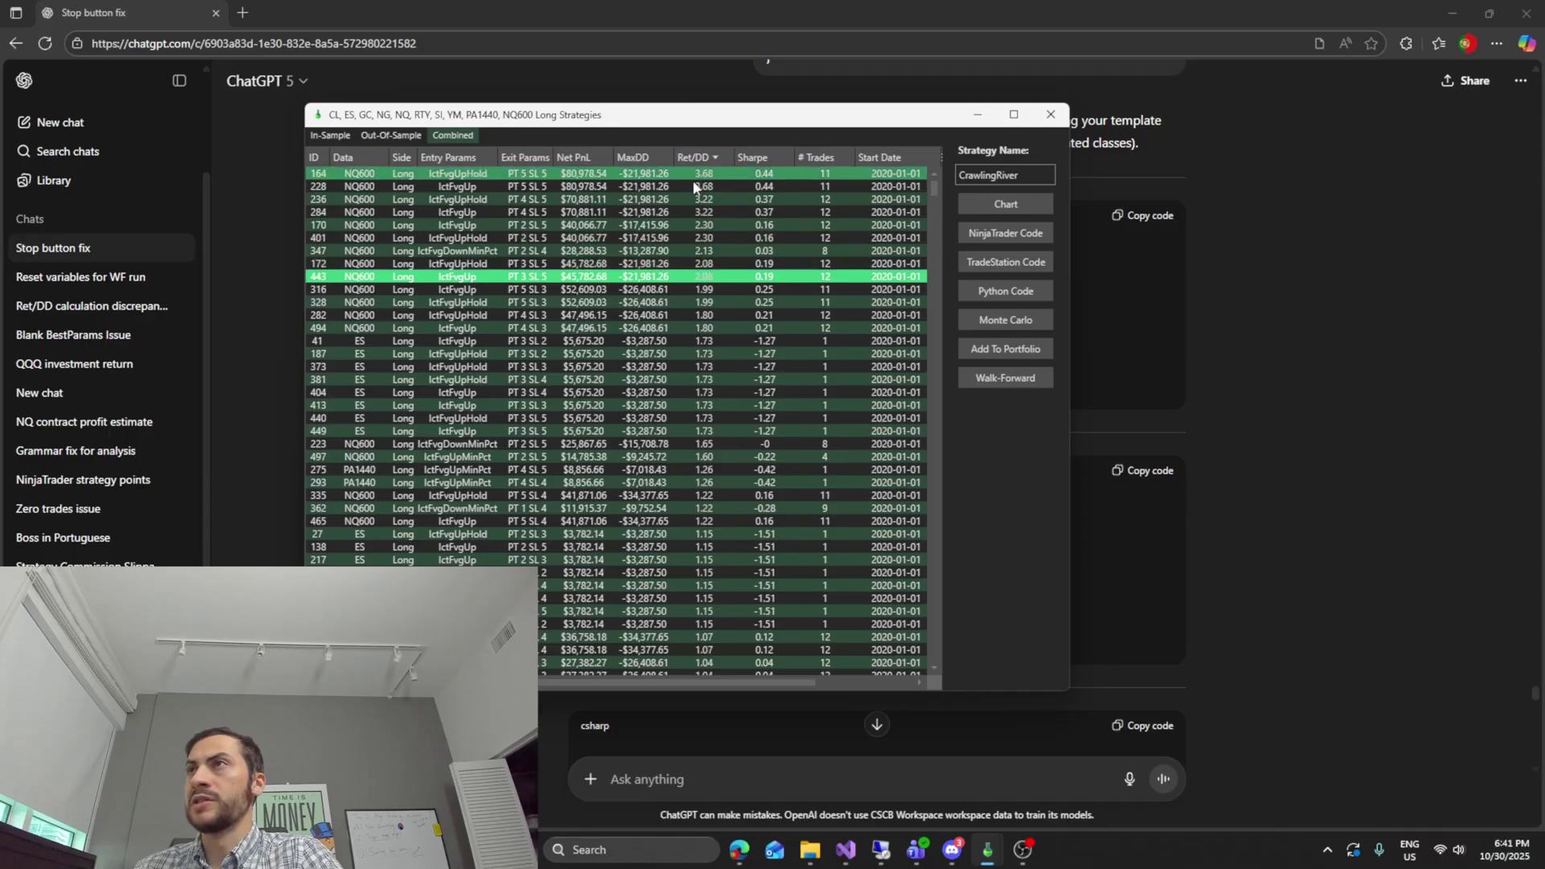
- Select strategy 164 in the combined results, sort the out-of-sample results by ID, and locate the same strategy there
click(625, 174)
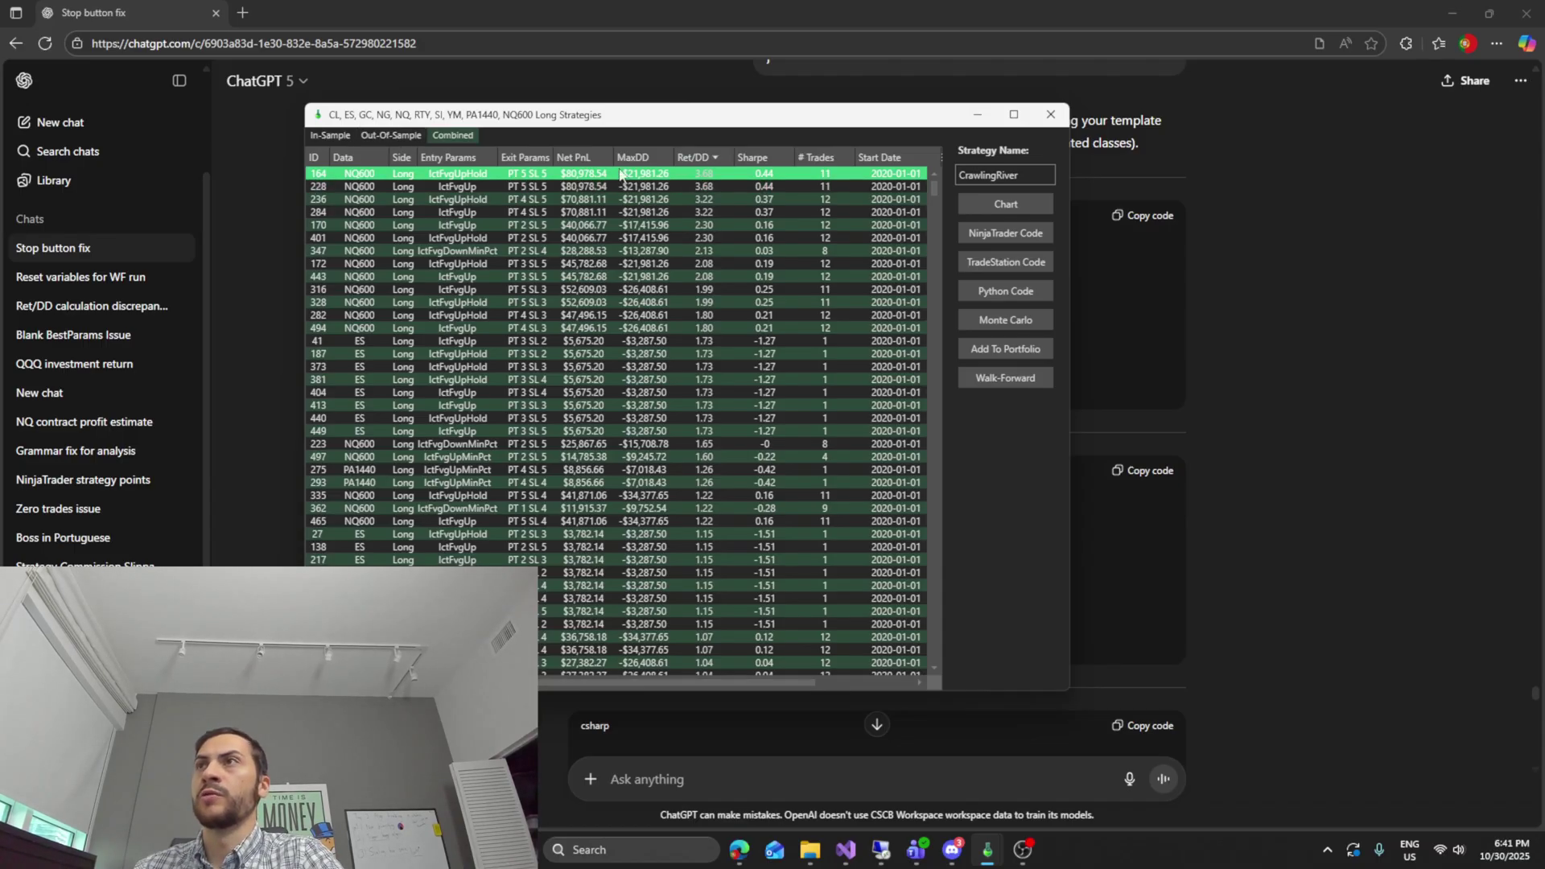
click(385, 137)
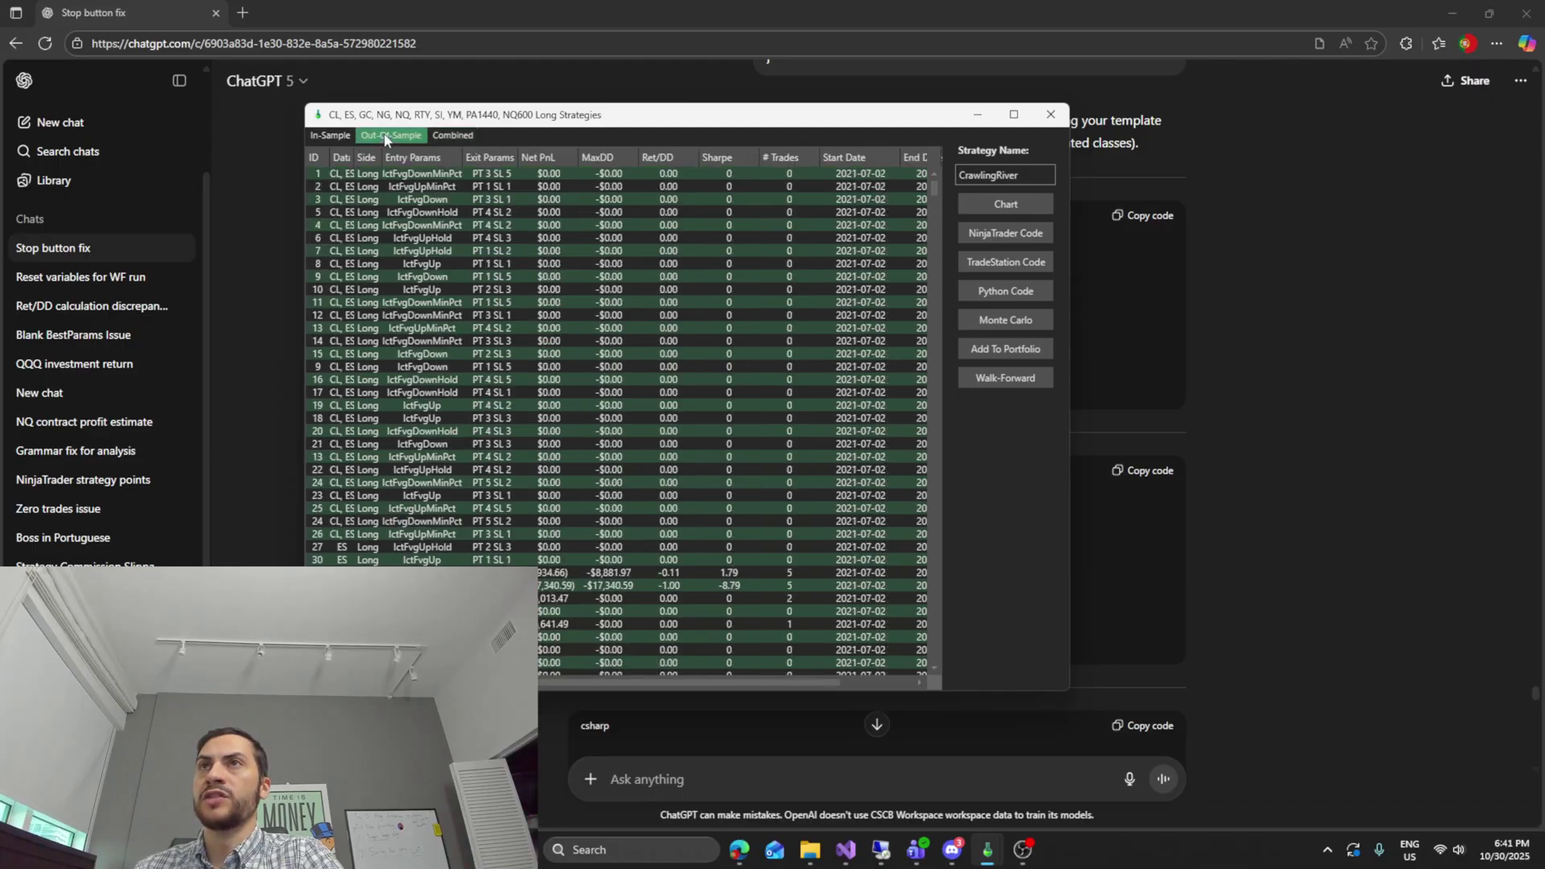
click(320, 160)
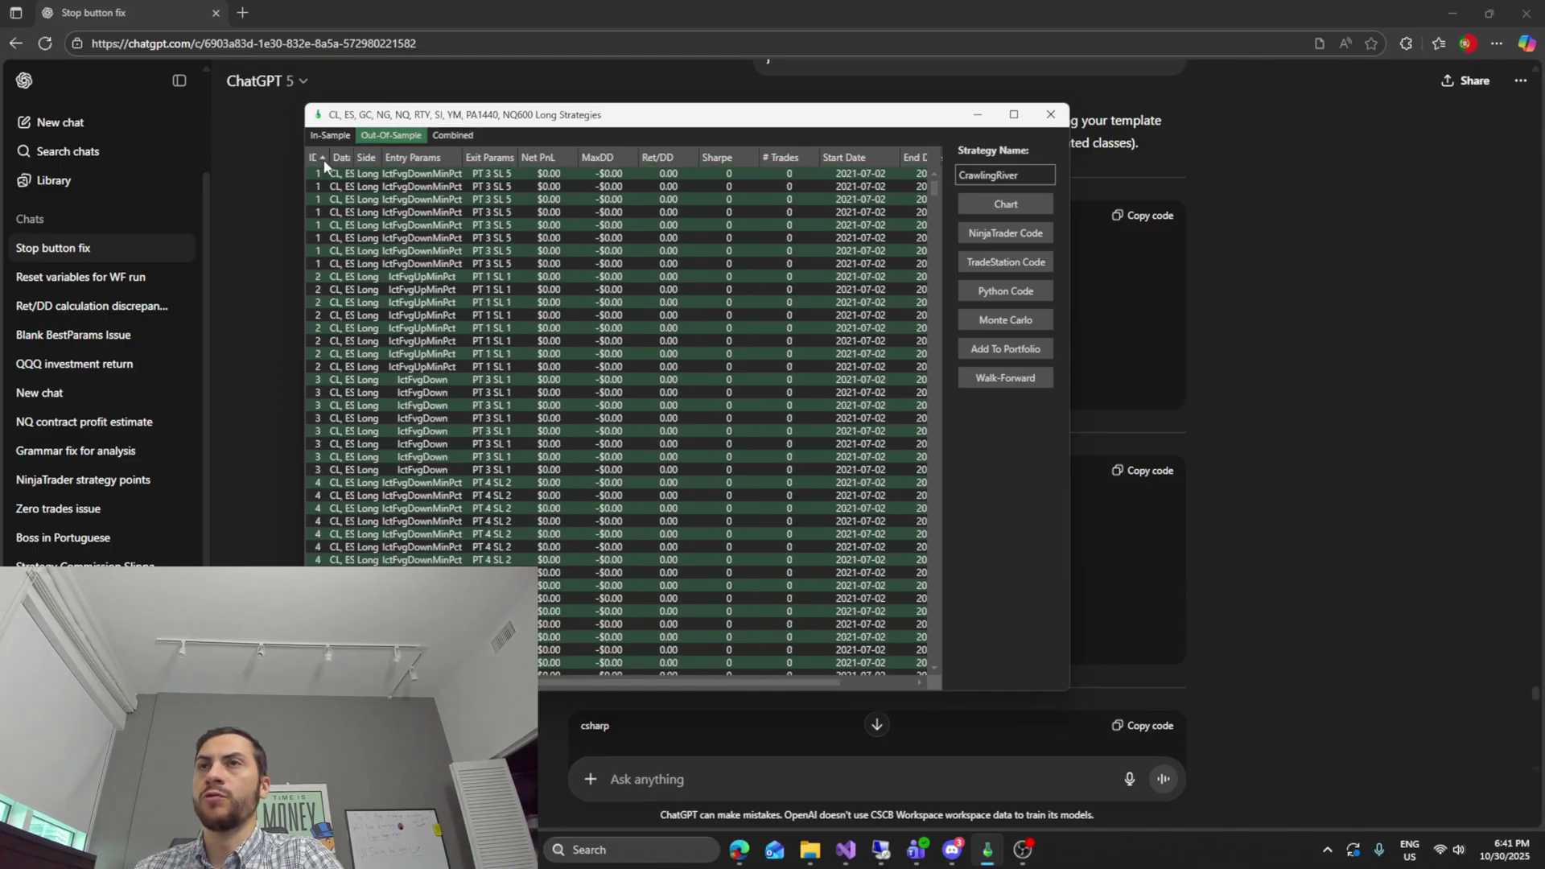
scroll(350, 283, down, 20)
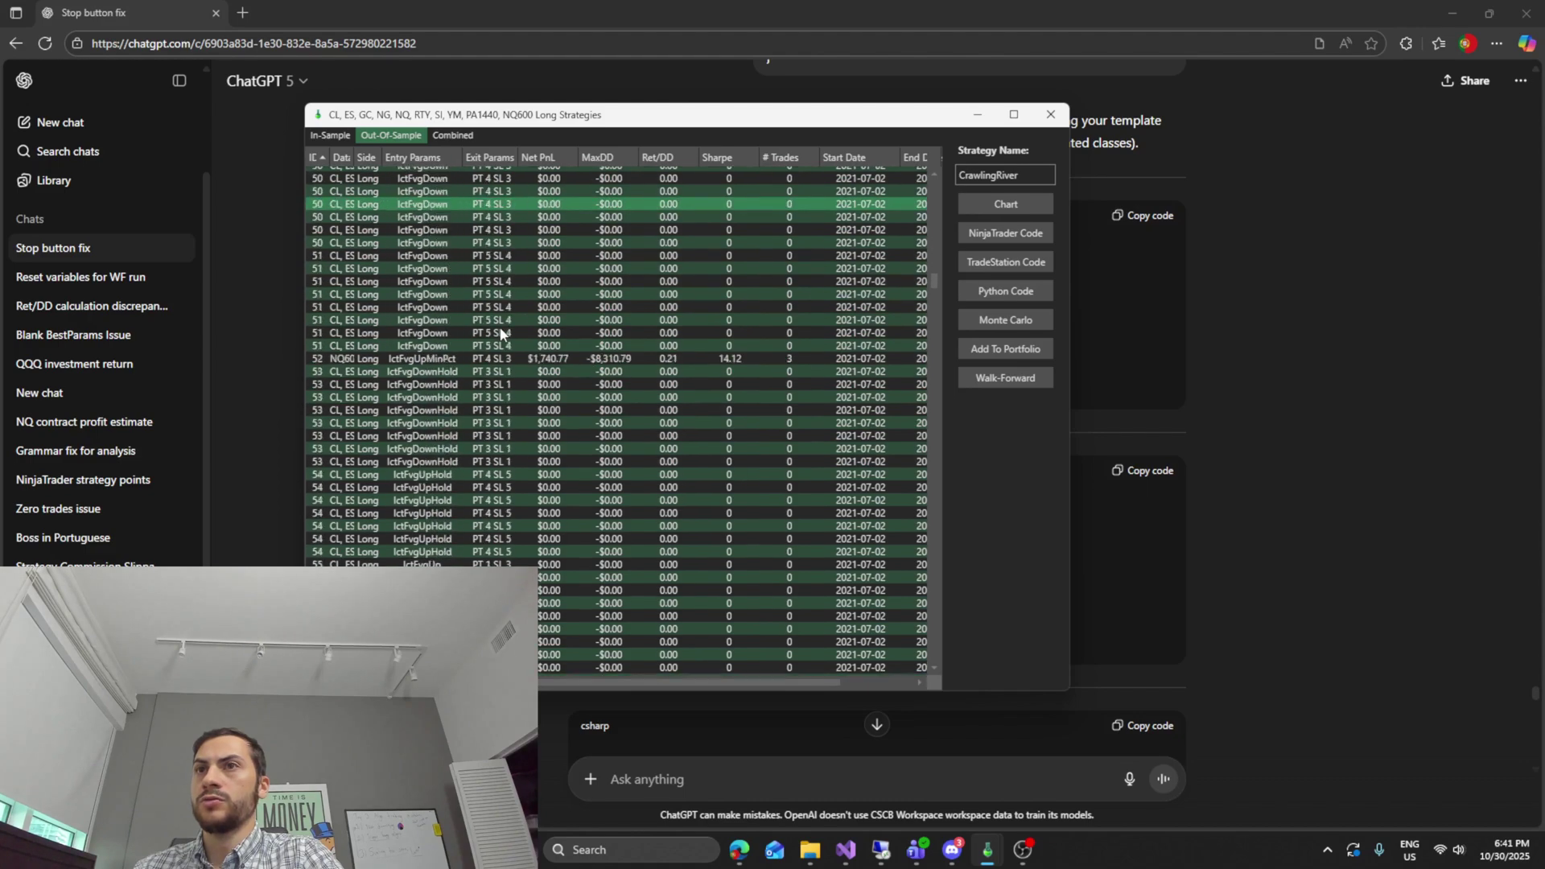
scroll(500, 332, down, 20)
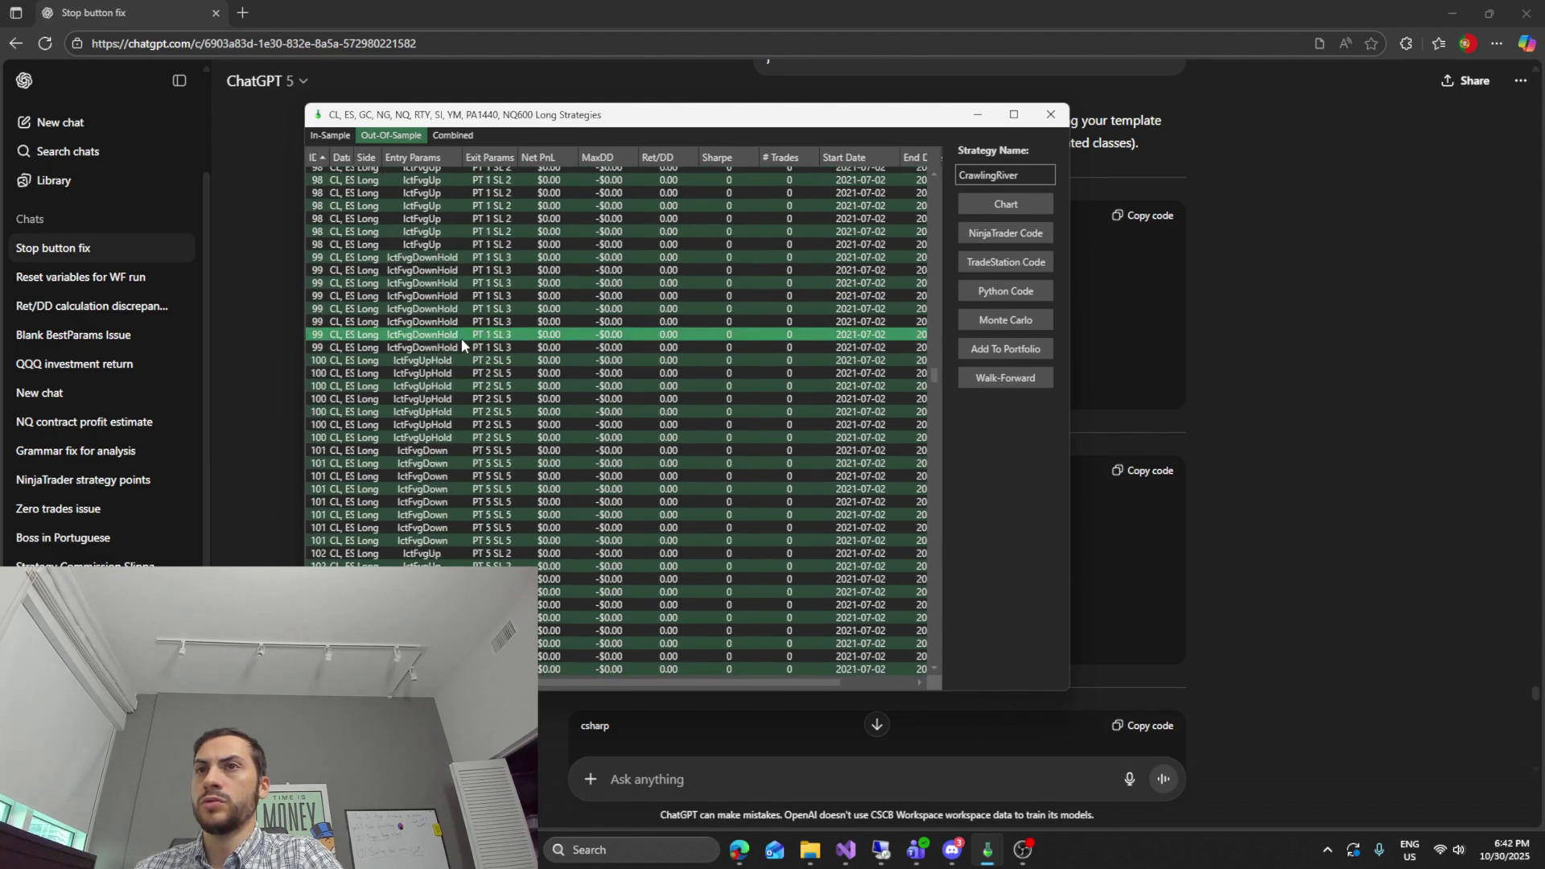
scroll(460, 339, down, 20)
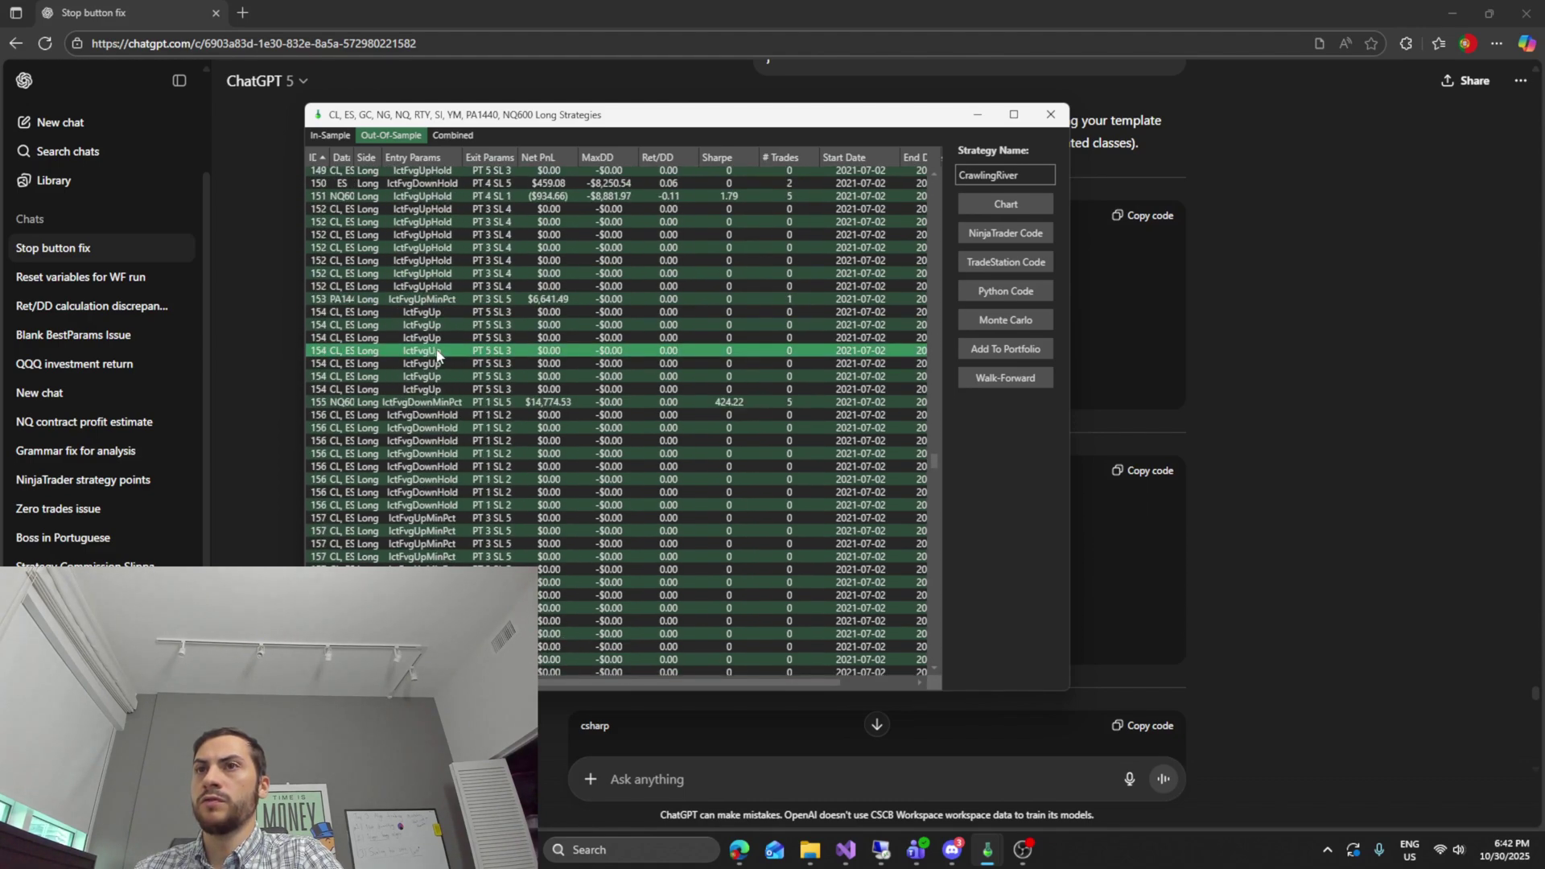
scroll(419, 367, down, 6)
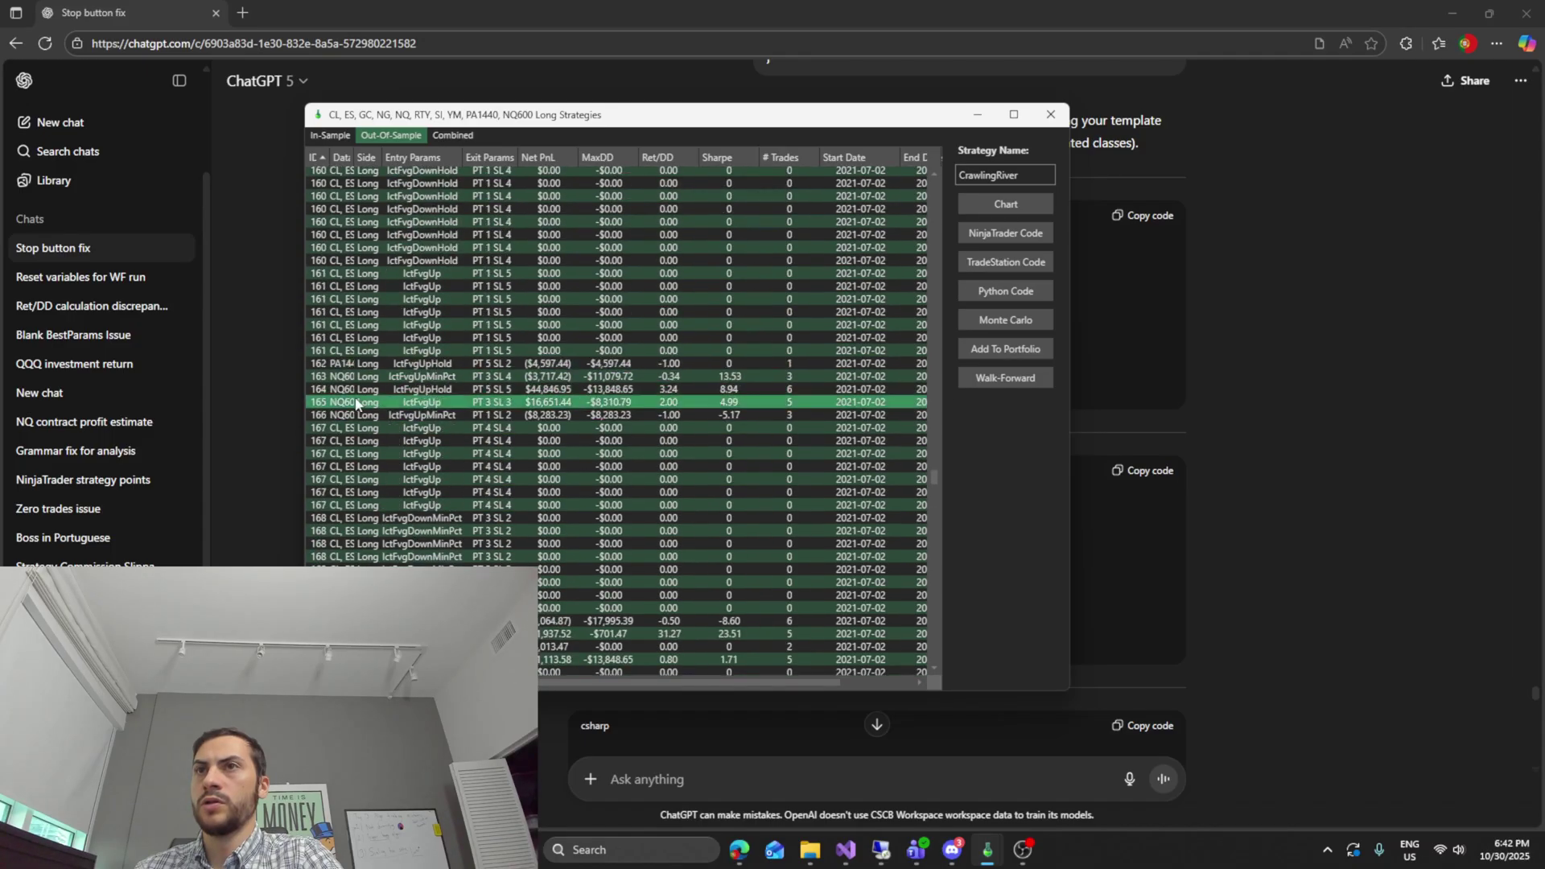
click(354, 391)
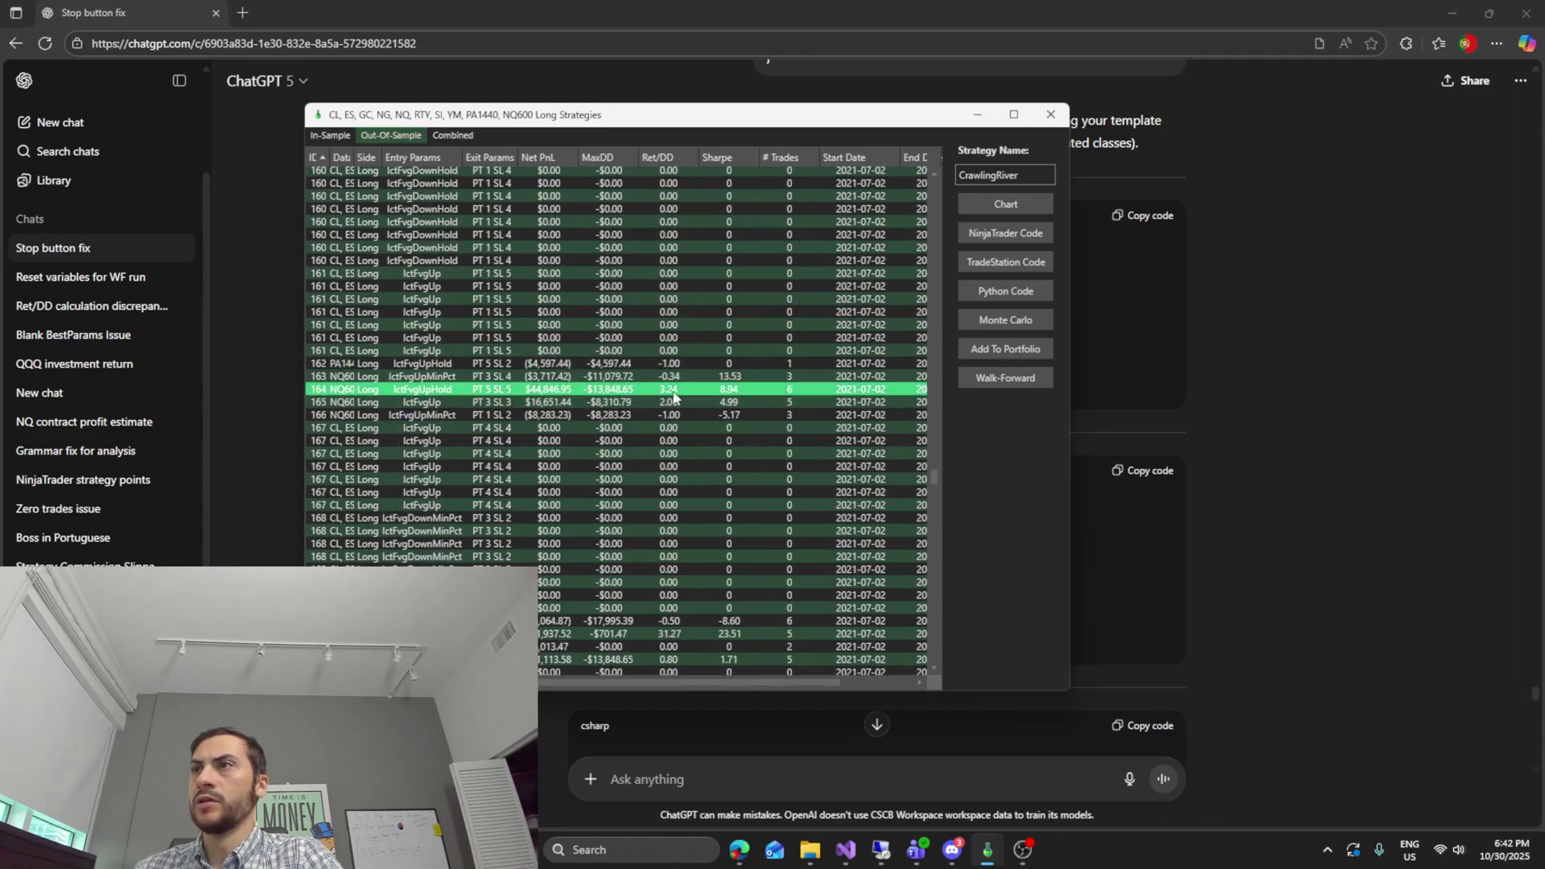
- Run a Monte Carlo simulation on out-of-sample strategy 164, examine its equity paths and median statistics, and close it
click(982, 322)
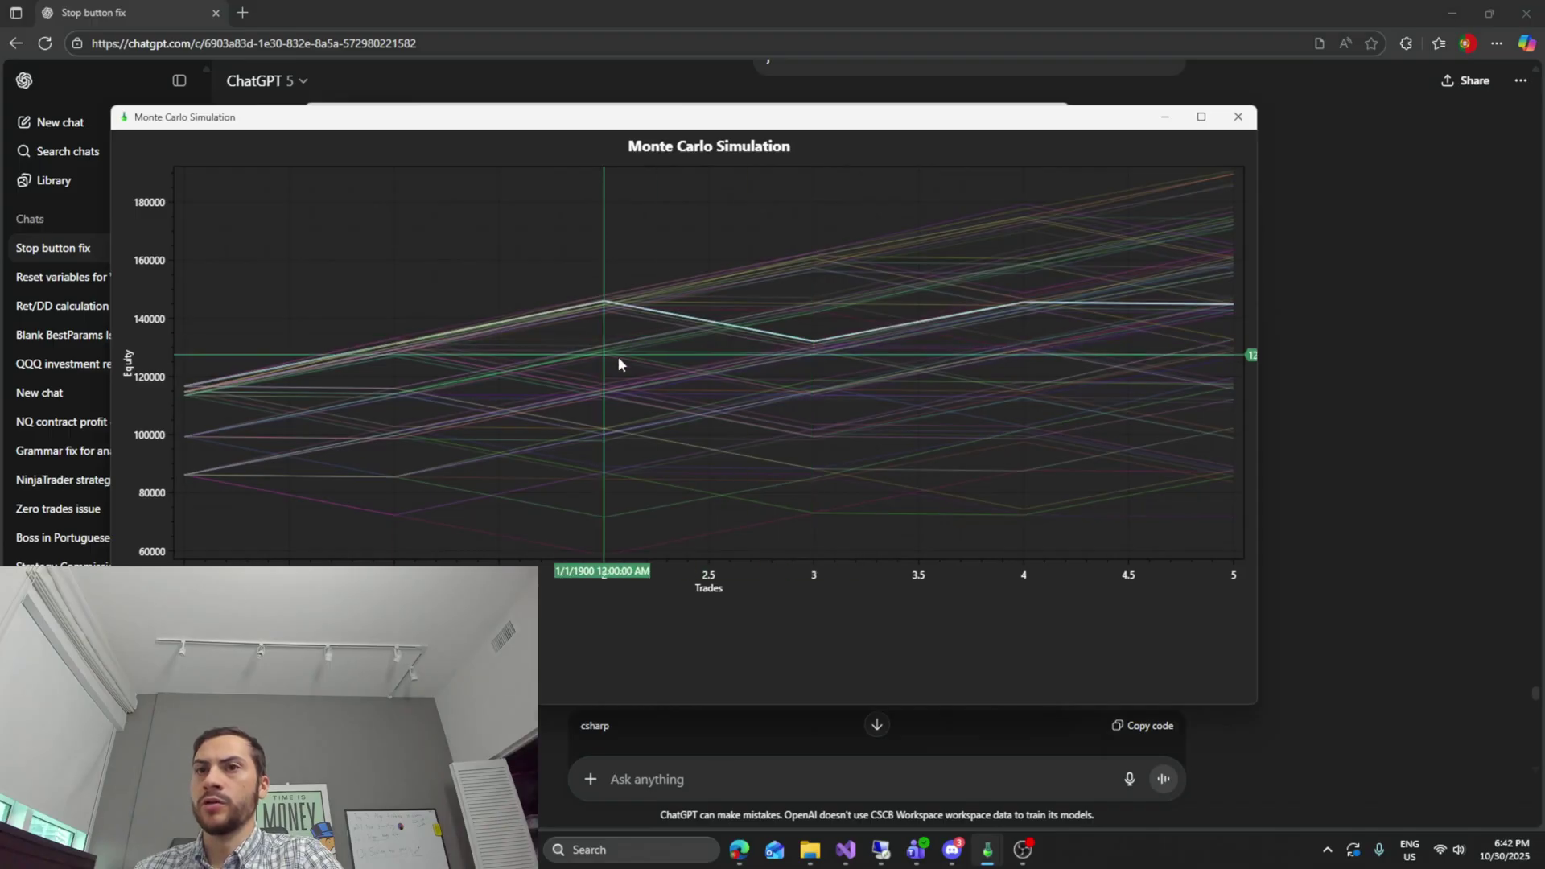
drag(396, 128, 678, 77)
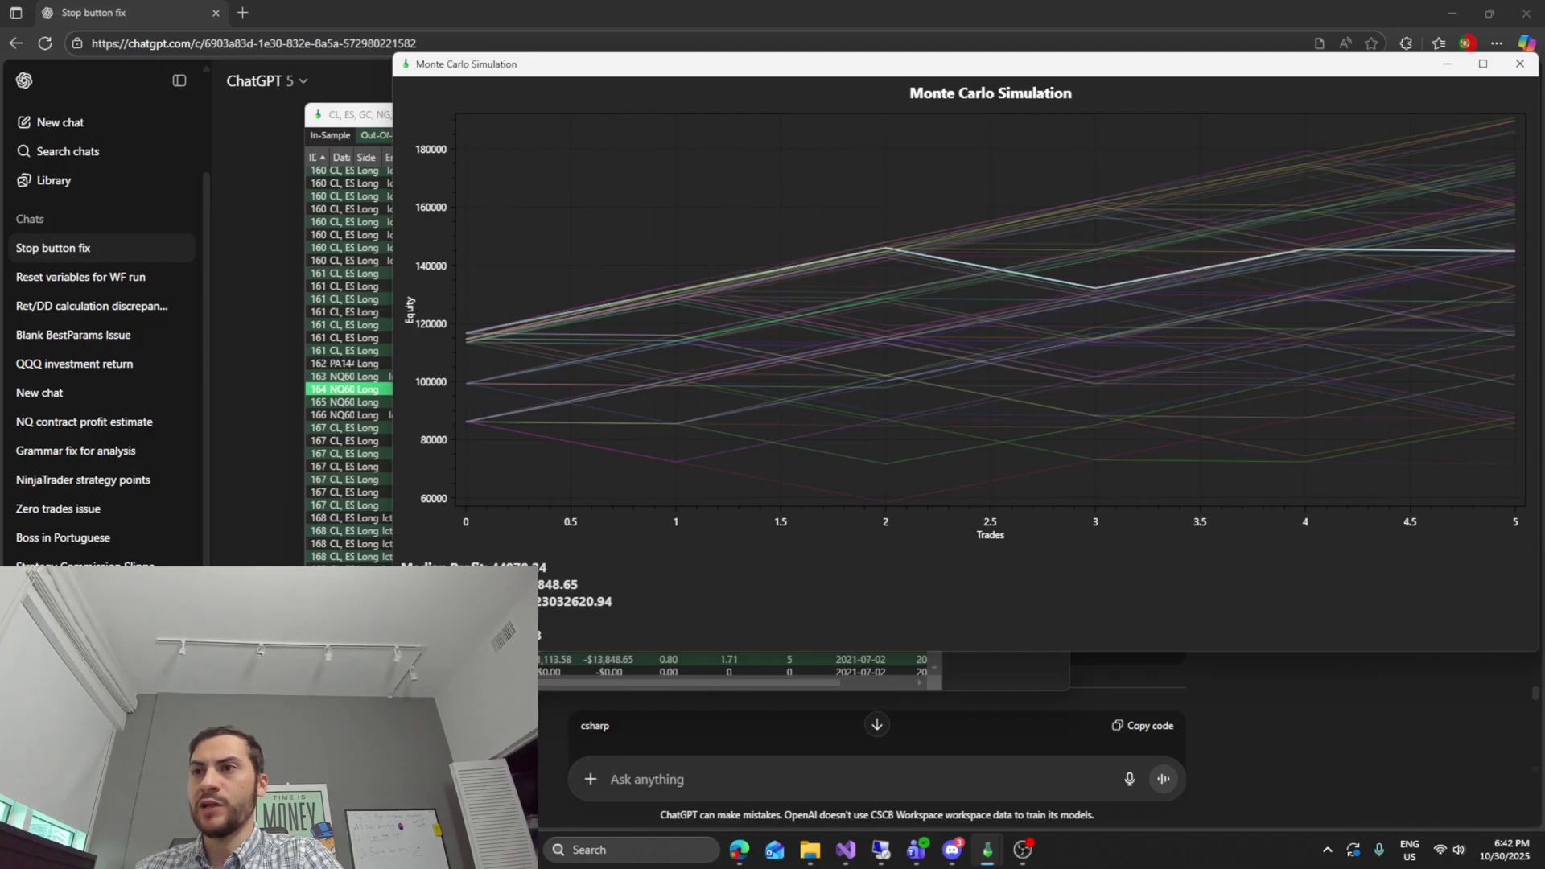
drag(793, 69, 676, 38)
drag(525, 36, 817, 27)
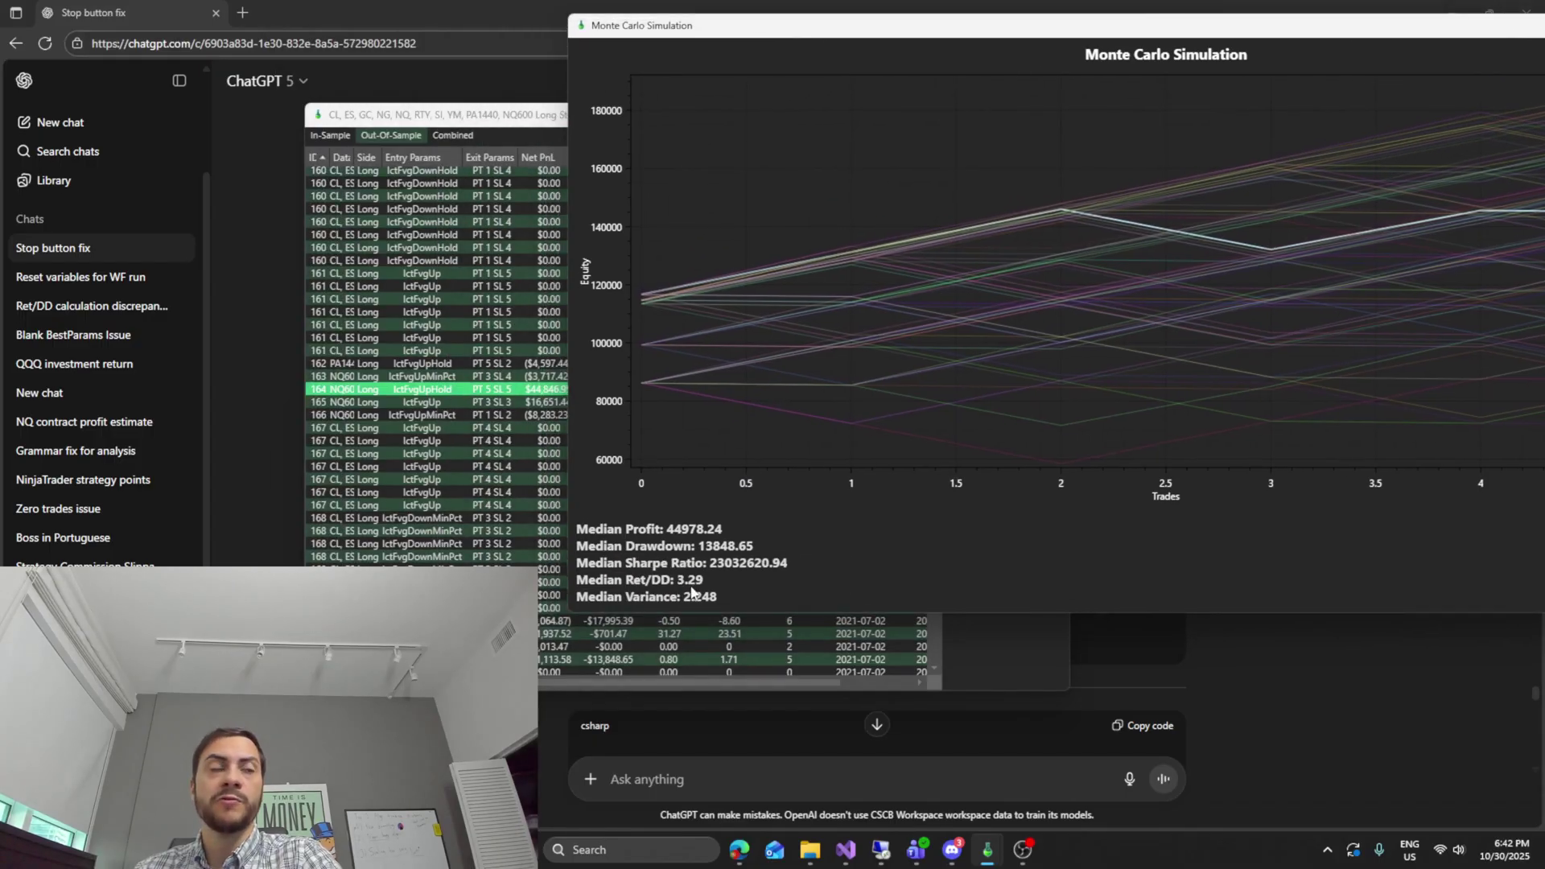
drag(825, 32, 366, 338)
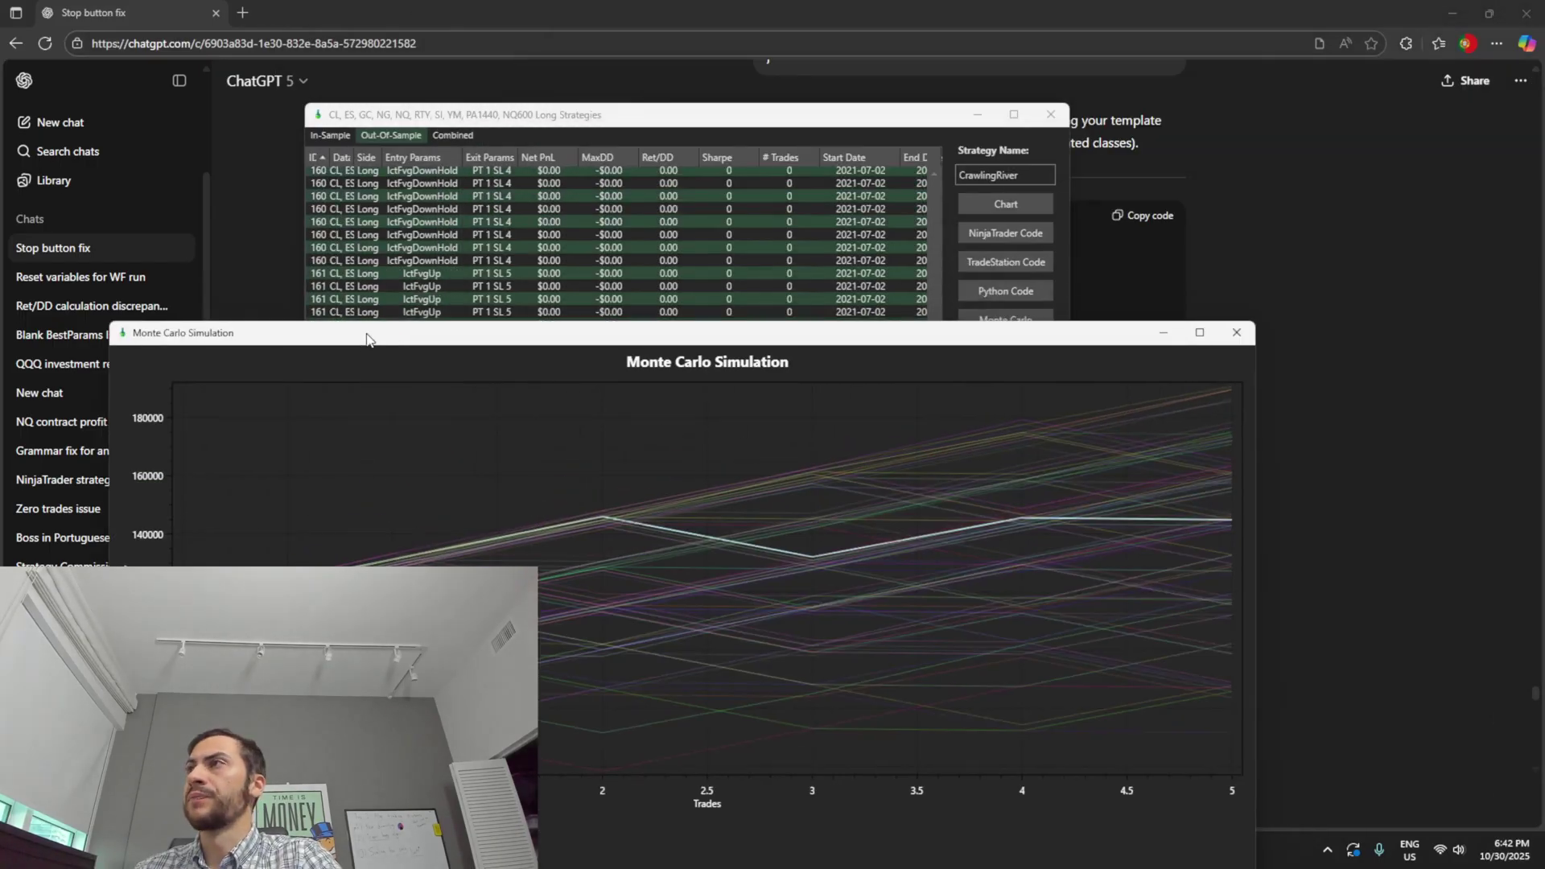
click(1240, 336)
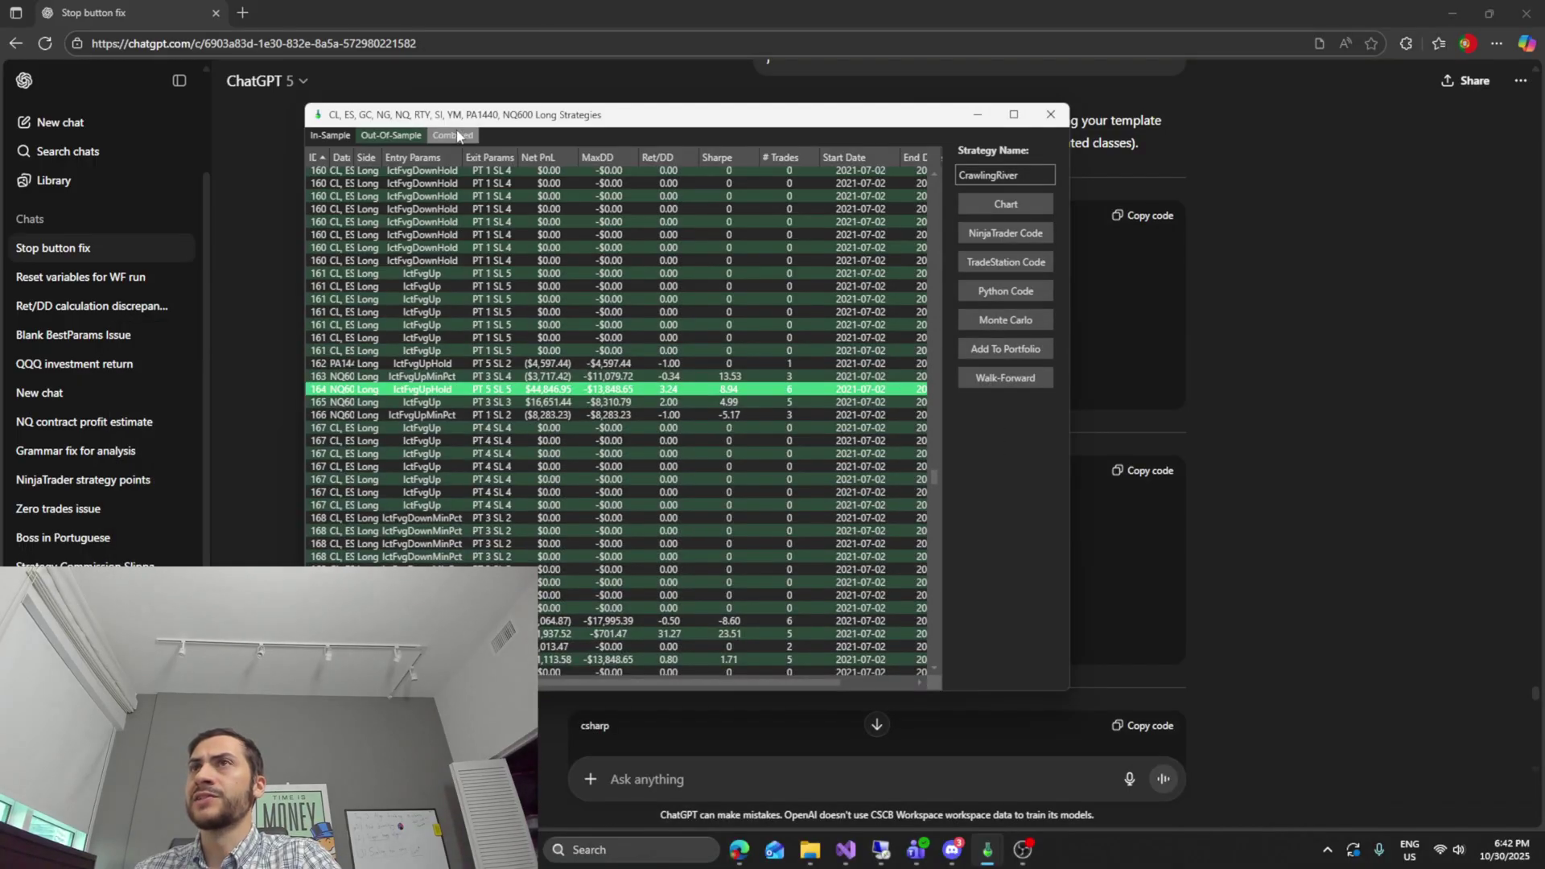
- Chart the top combined strategy, examine its equity curve and performance statistics, and sort its trades by profit from highest to lowest
click(454, 137)
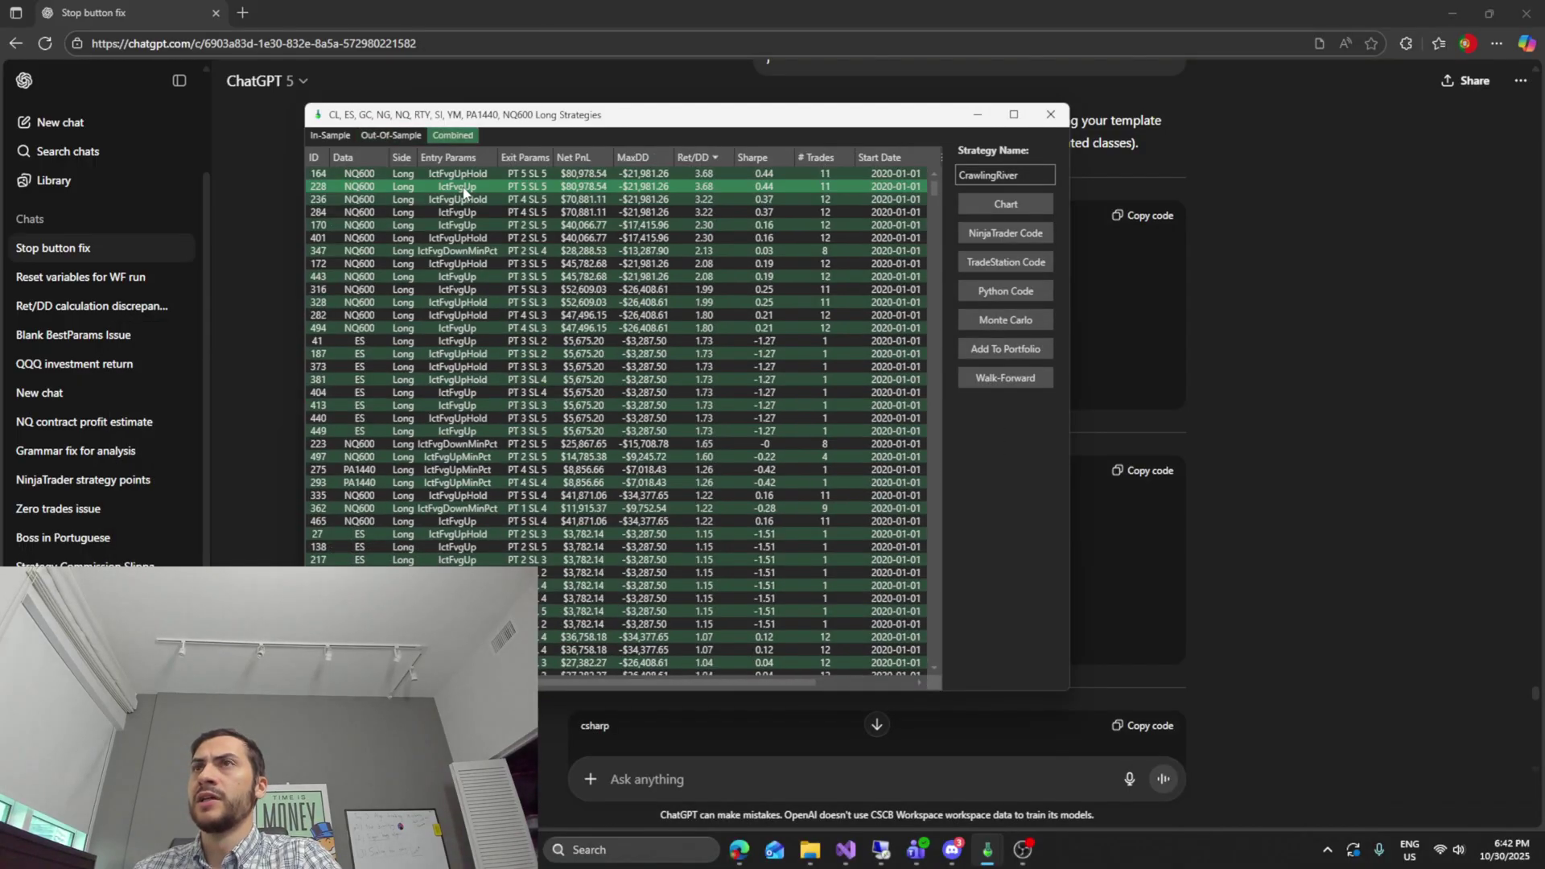
click(1006, 204)
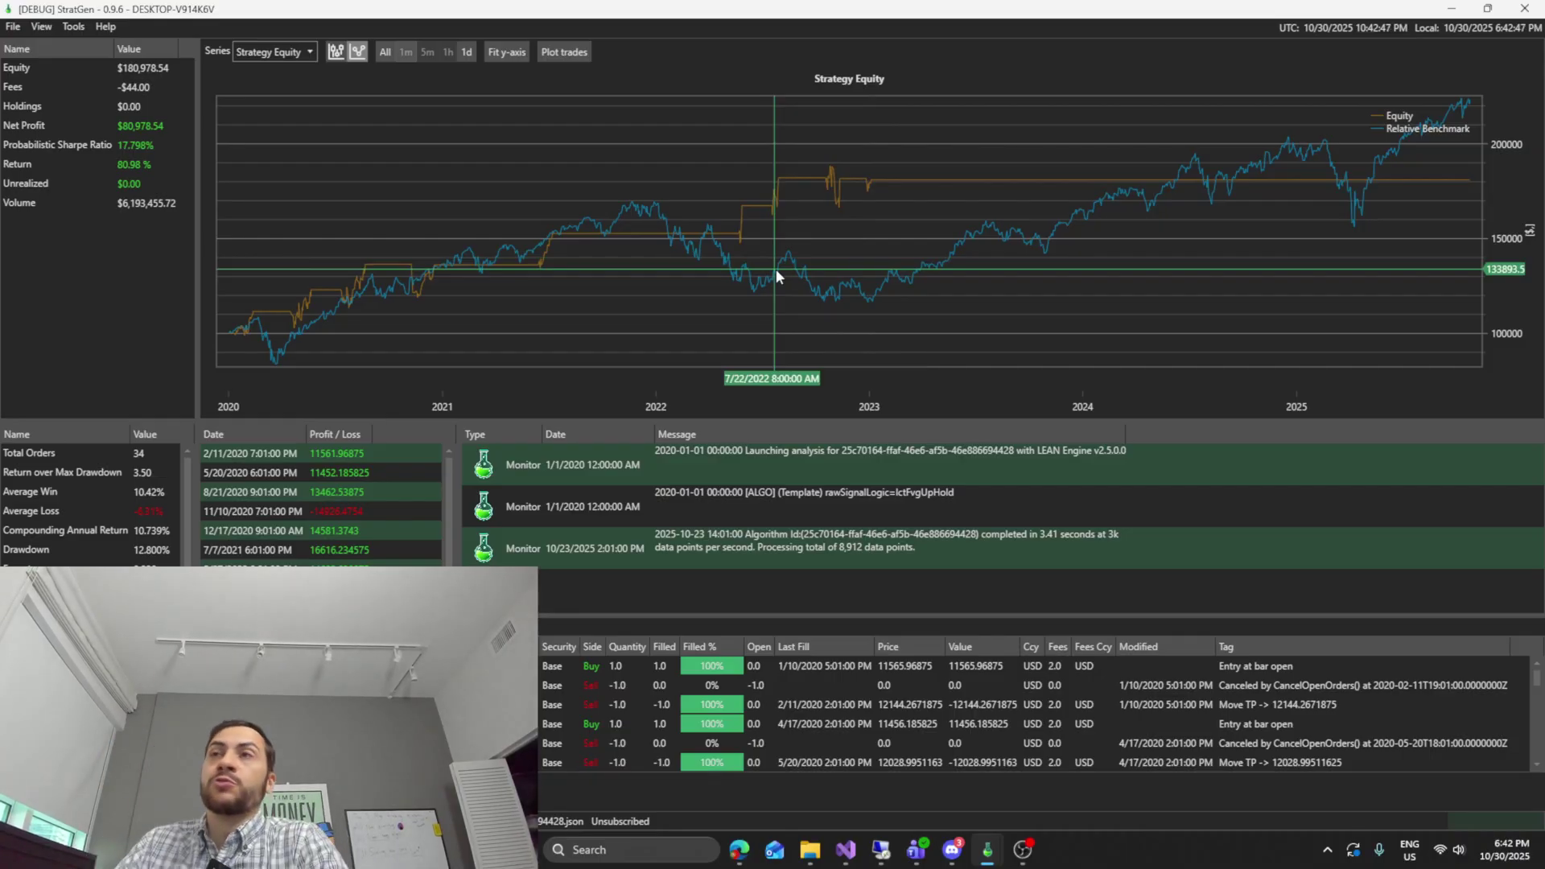
scroll(89, 539, down, 2)
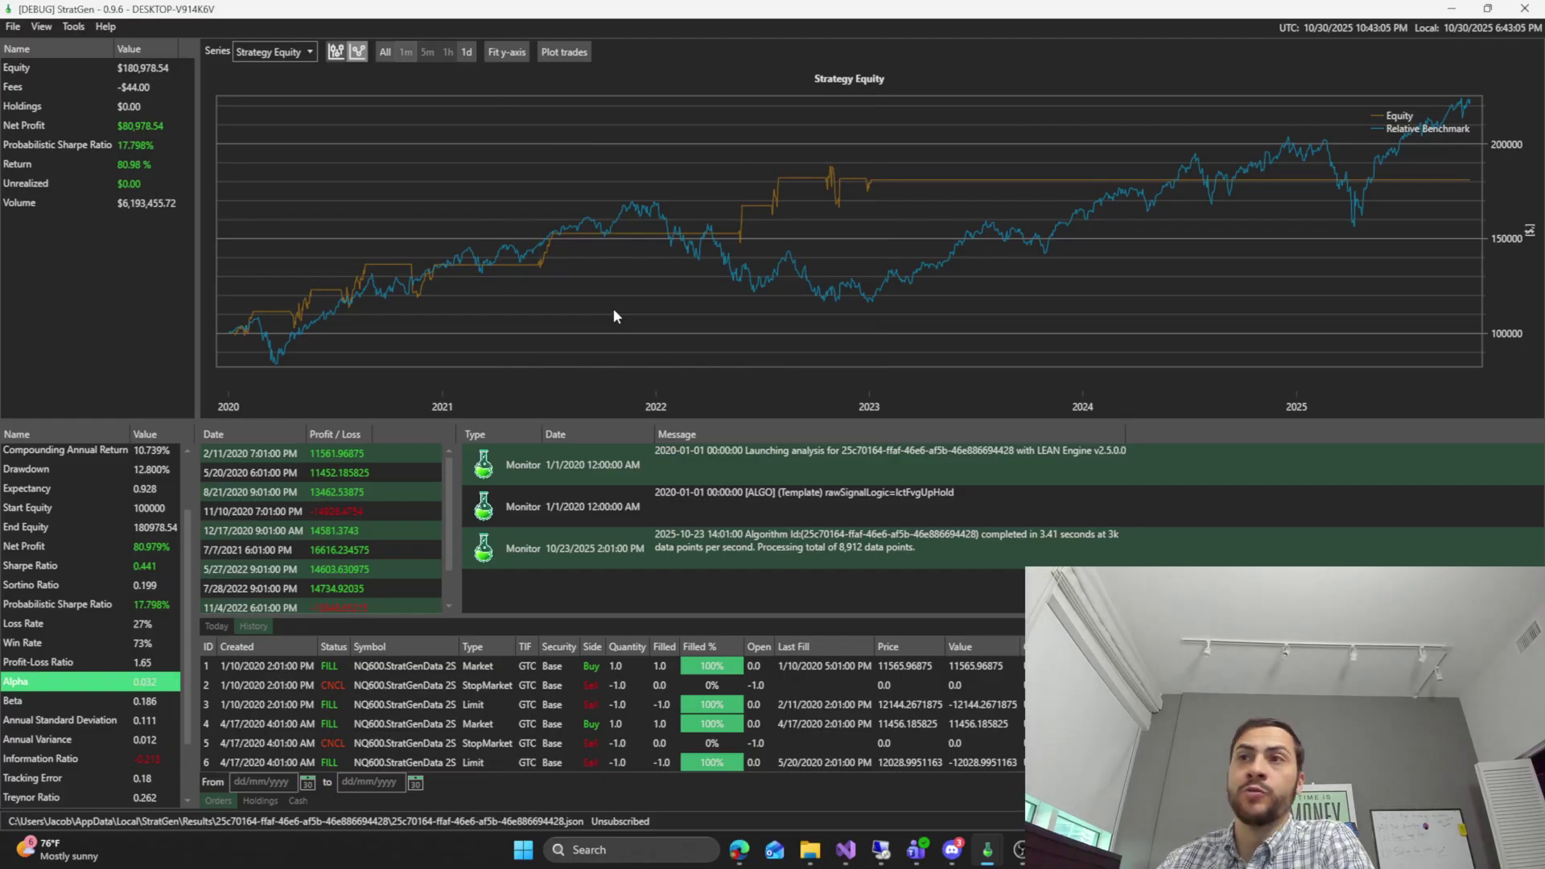
click(341, 434)
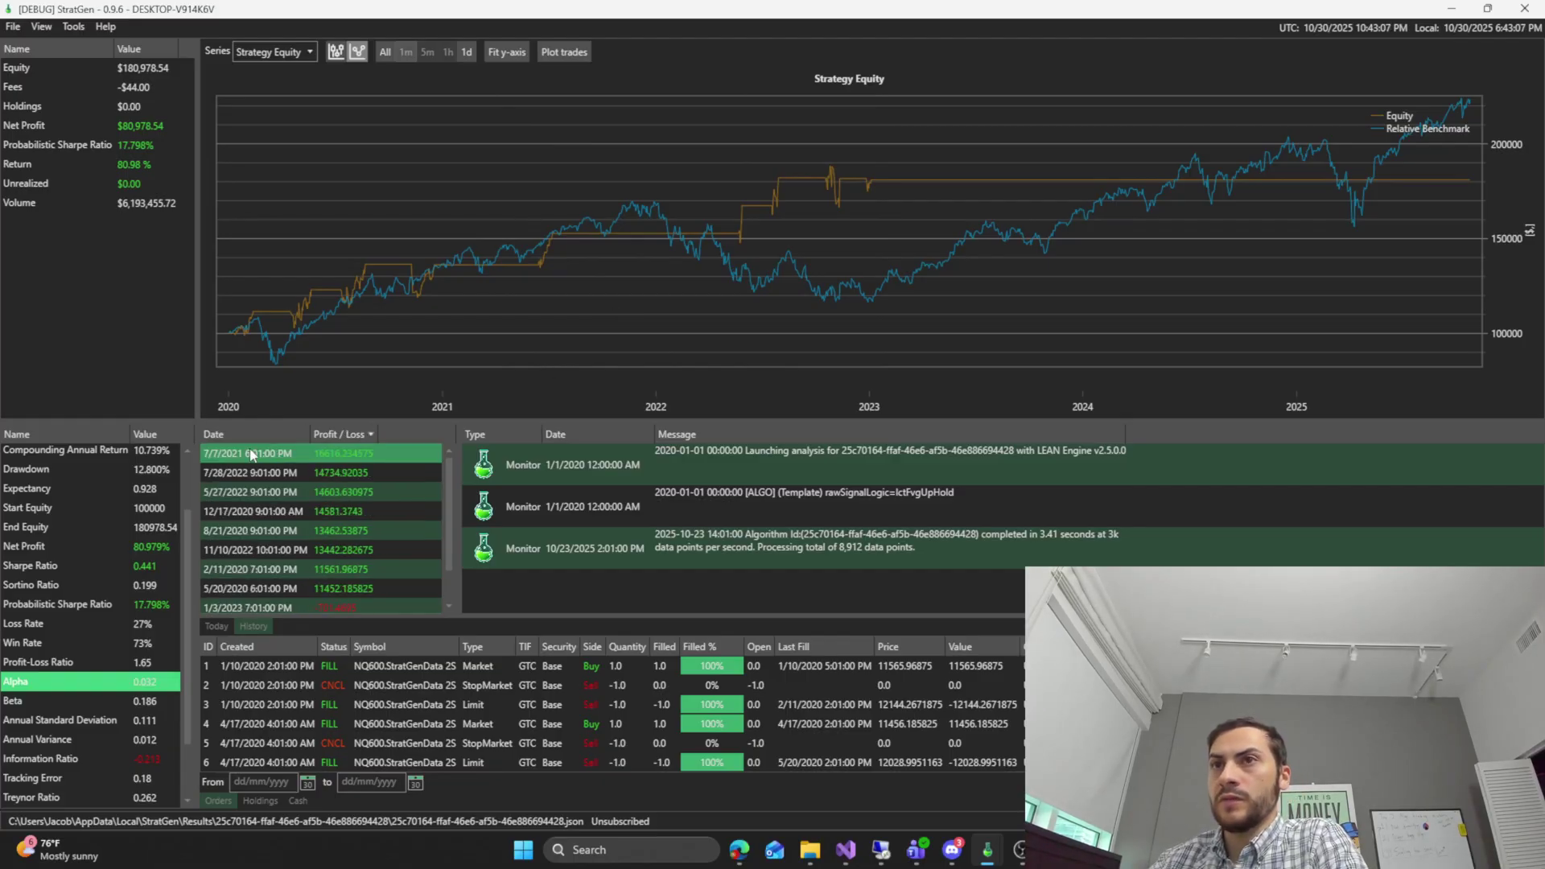
- Return to the Long Strategies results window and close it
mouse_move(987, 859)
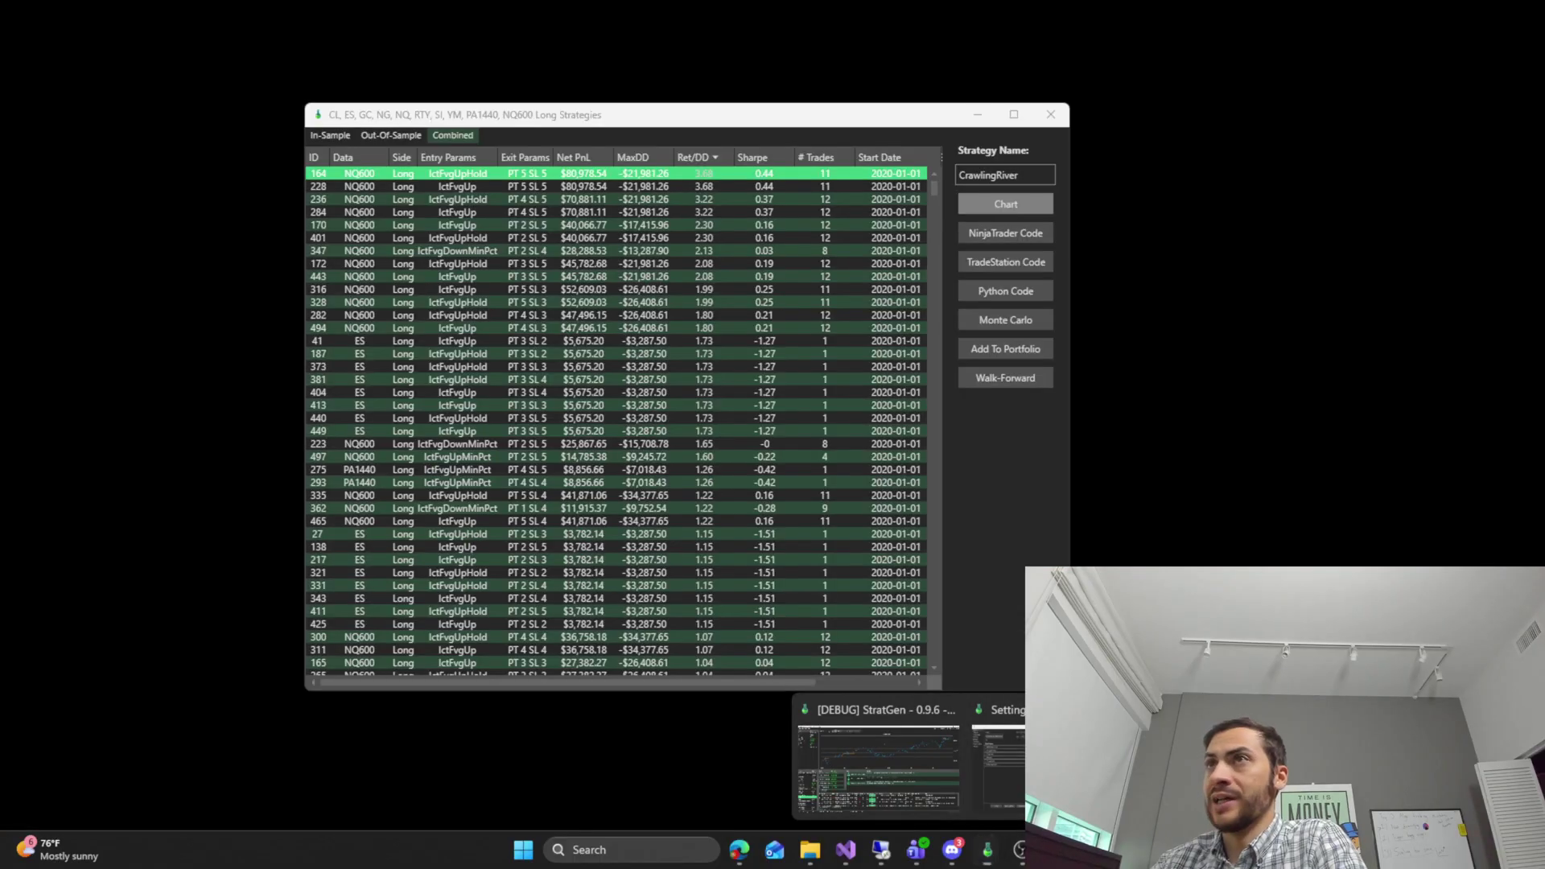
click(998, 773)
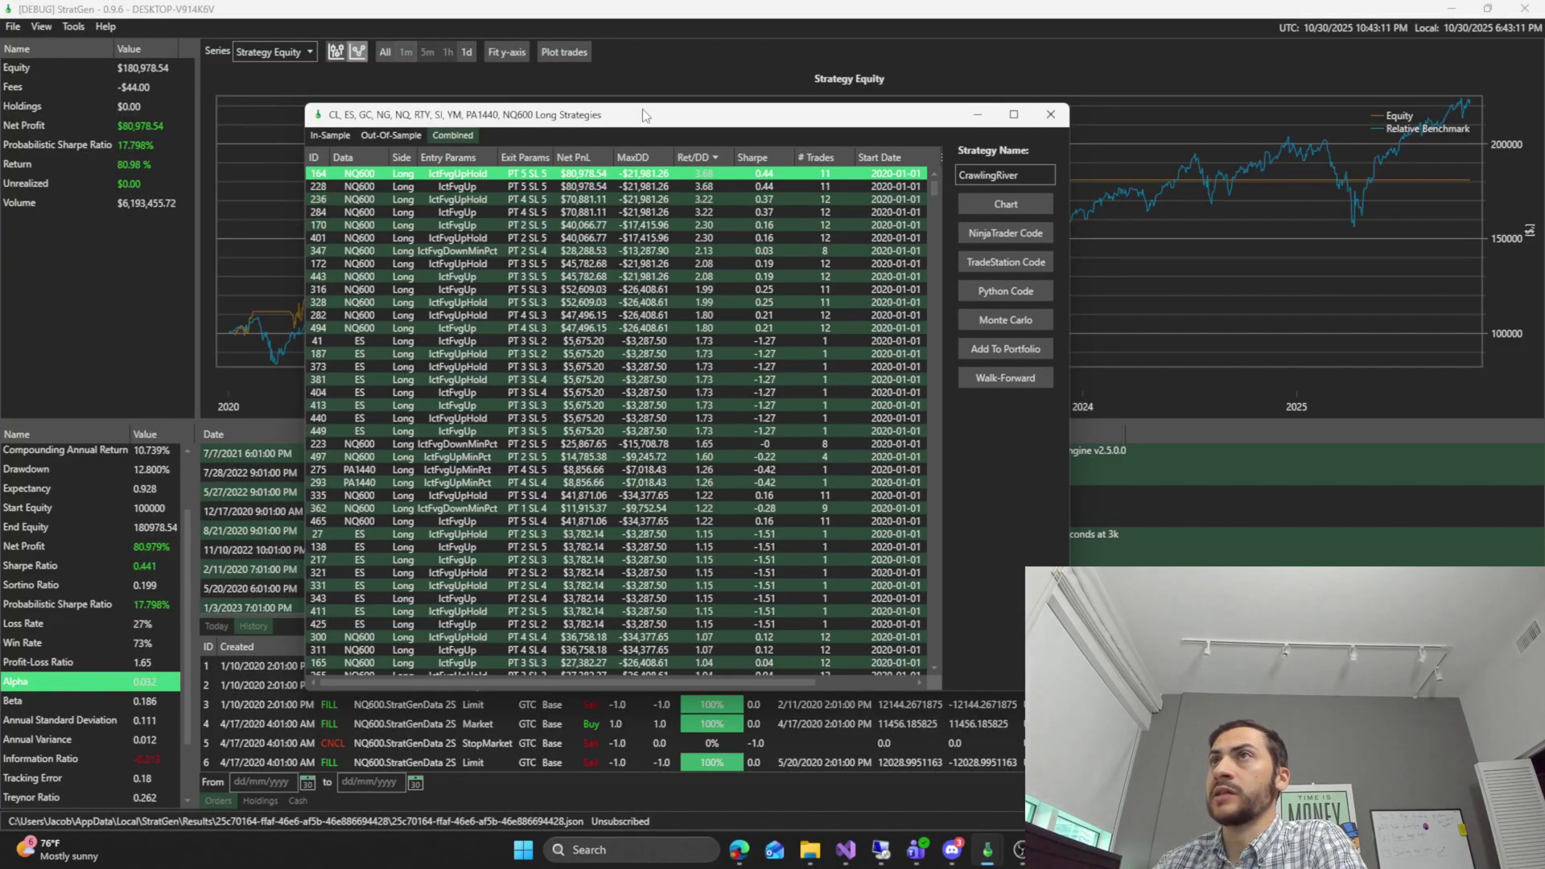
drag(680, 126, 644, 122)
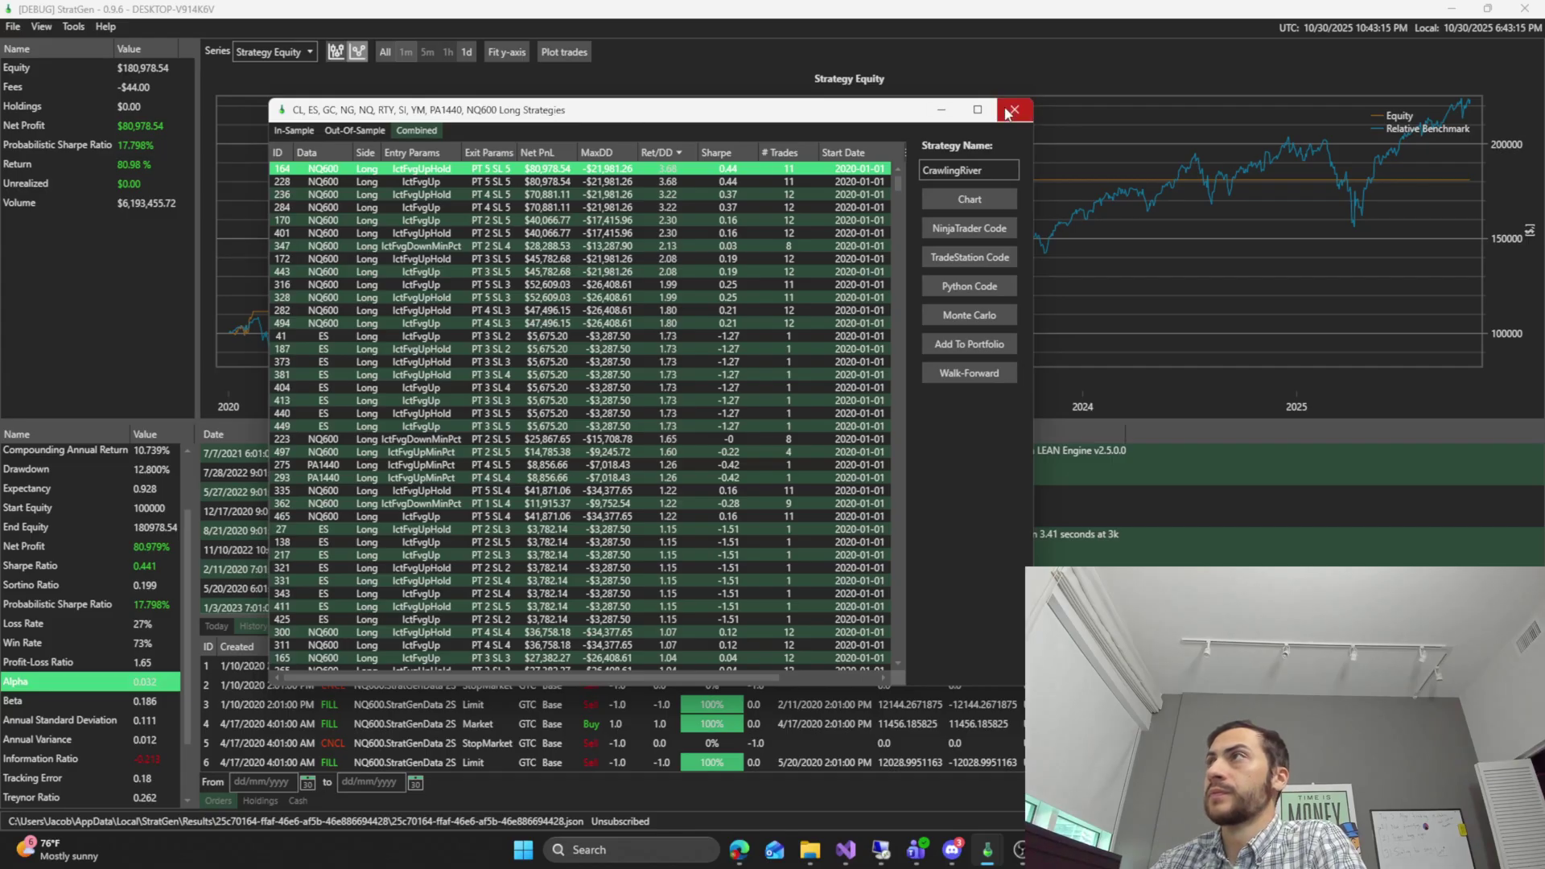
click(1012, 109)
- Set the side to Short, run the simulation with the six ICT entry signals, and sort the charted strategy's trades by date
click(937, 772)
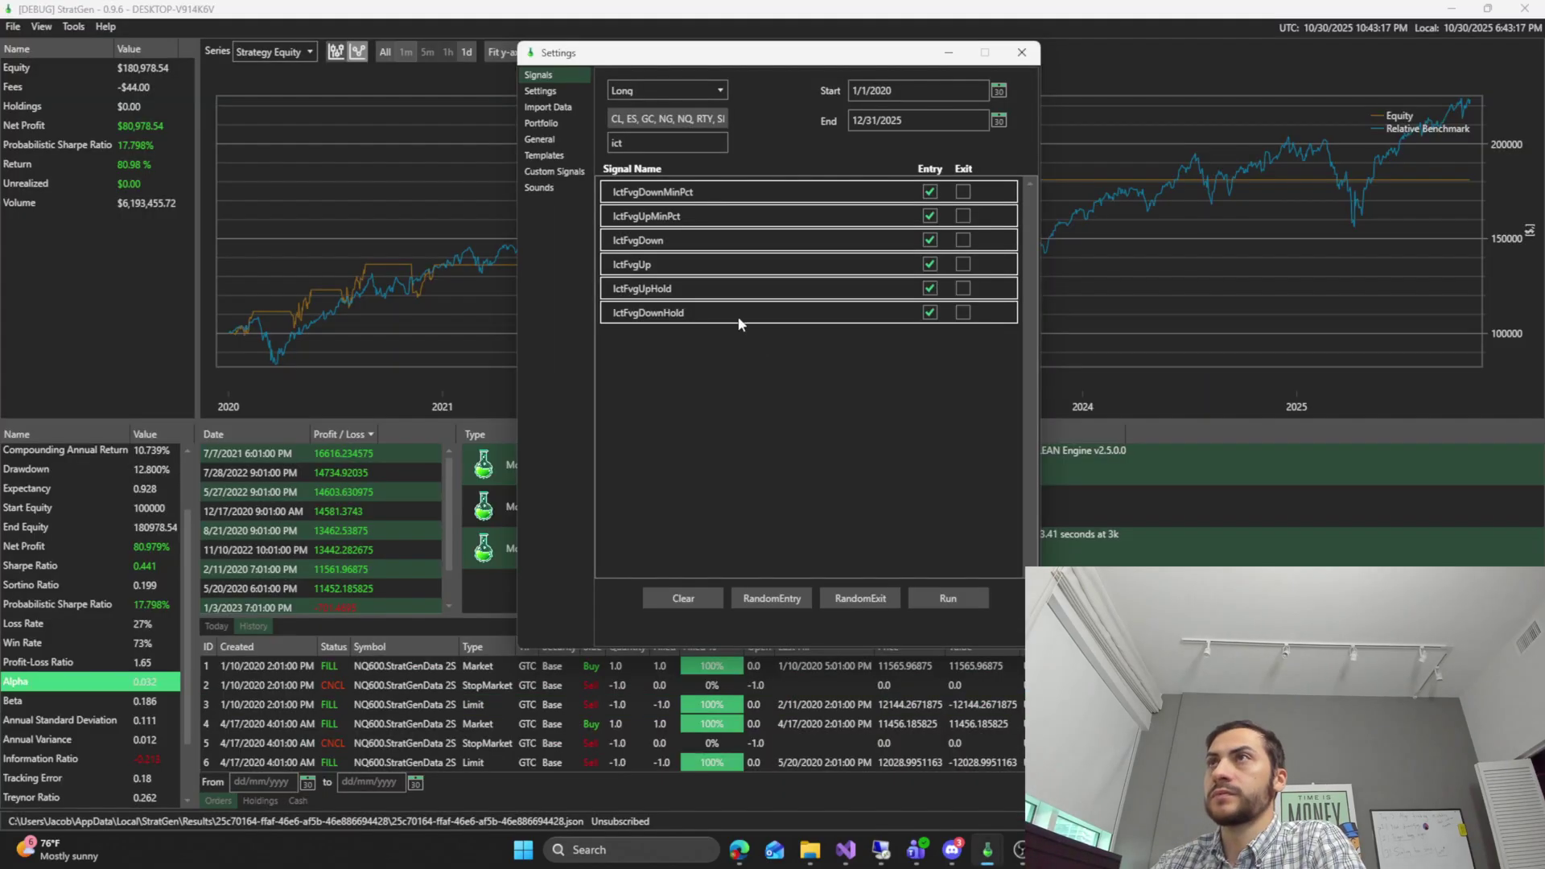
scroll(661, 90, down, 1)
click(948, 598)
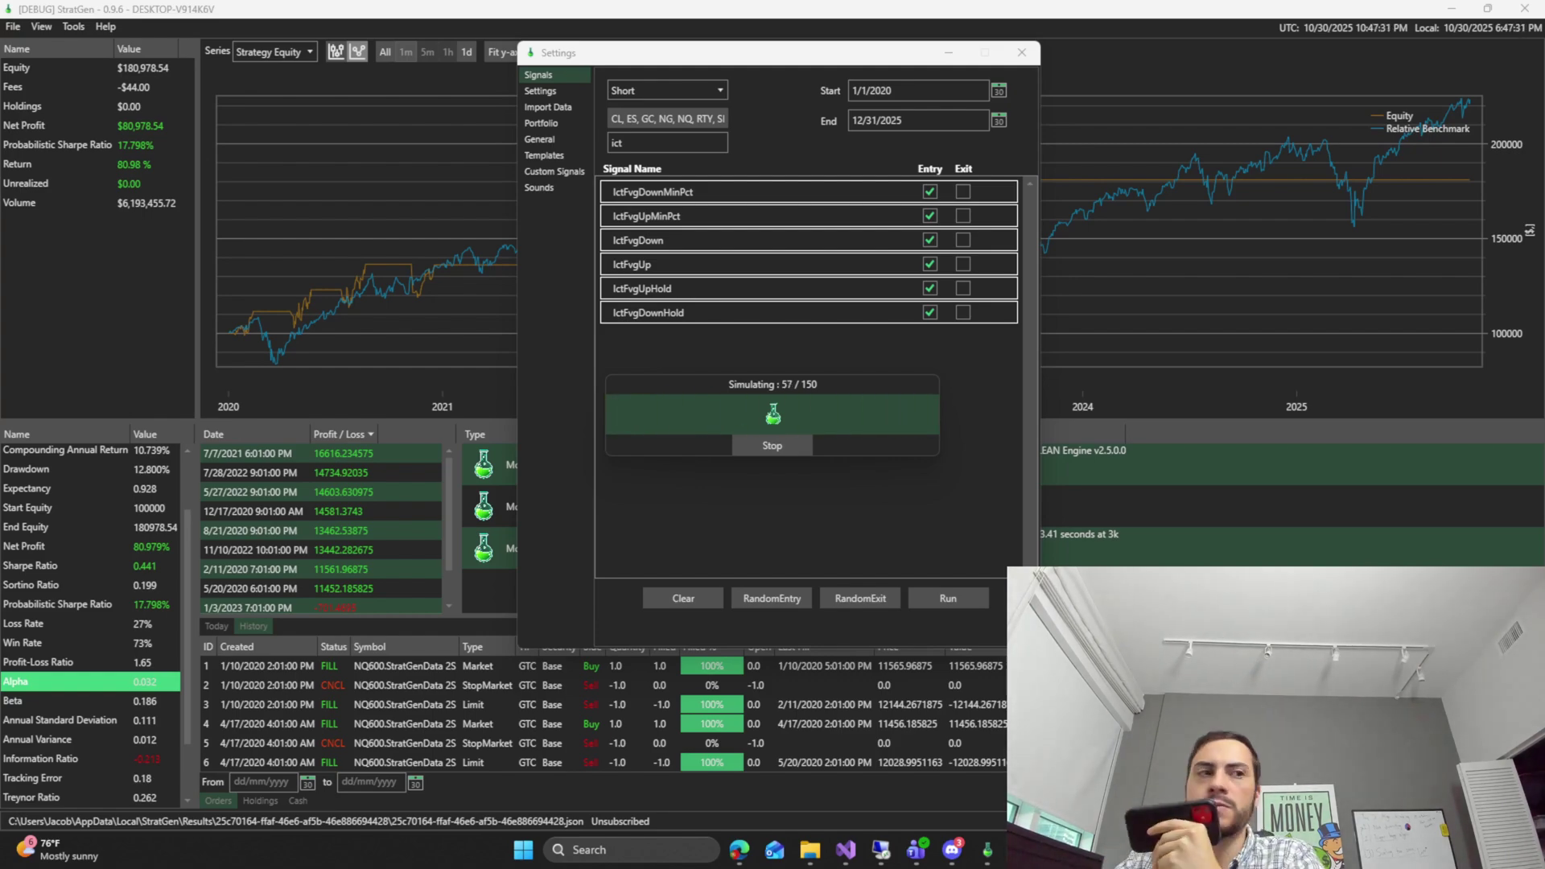
click(259, 436)
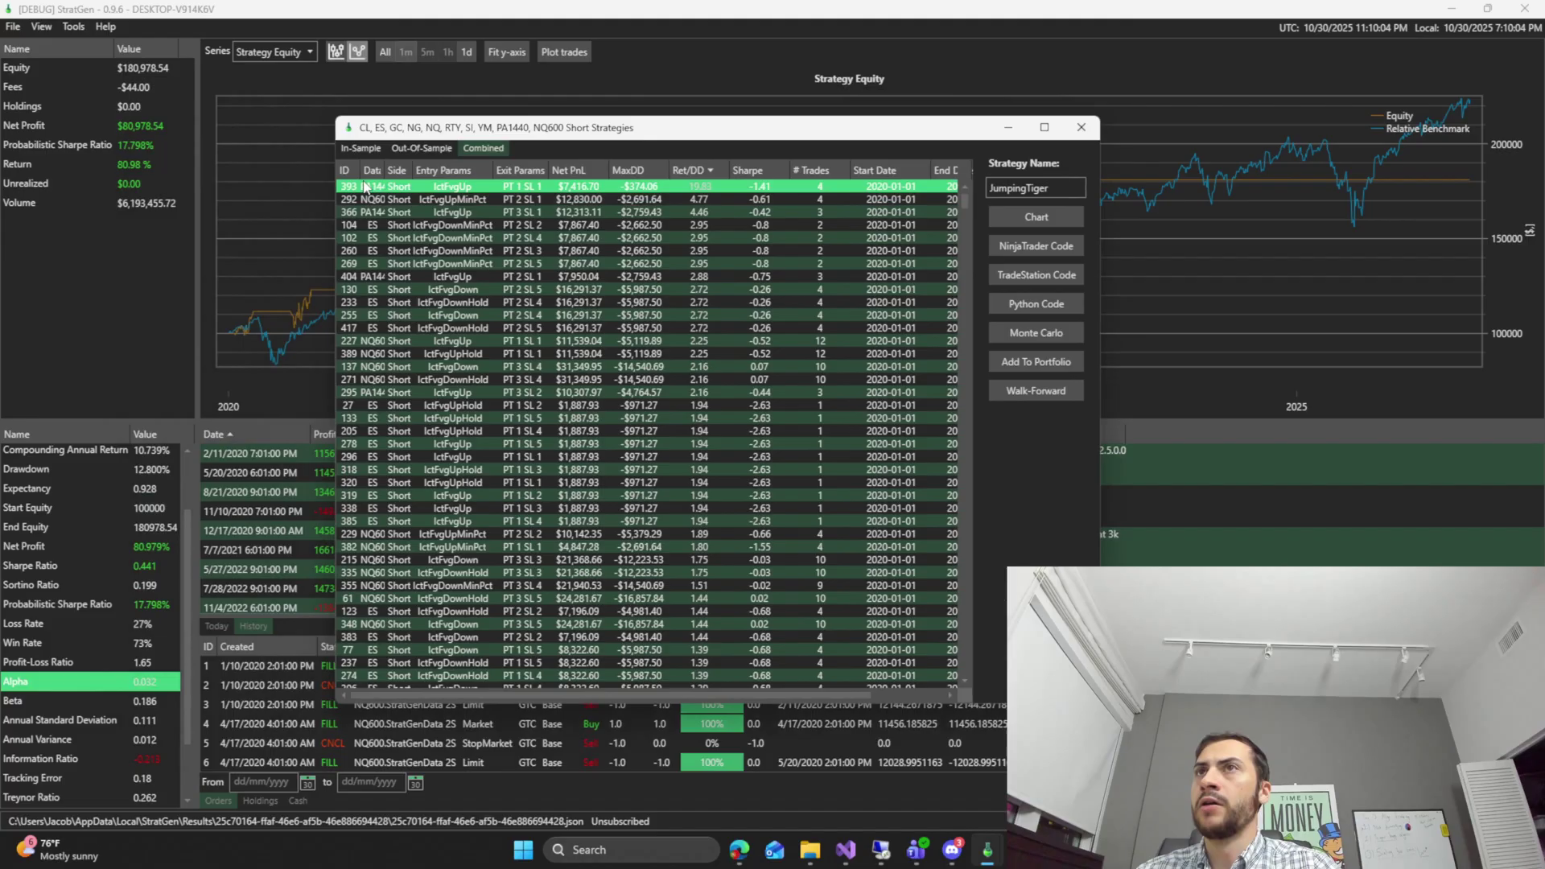
- Compare the top combined short strategies, widening the Data column and selecting strategies 292 and 104 to check Ret/DD and trade counts
click(694, 187)
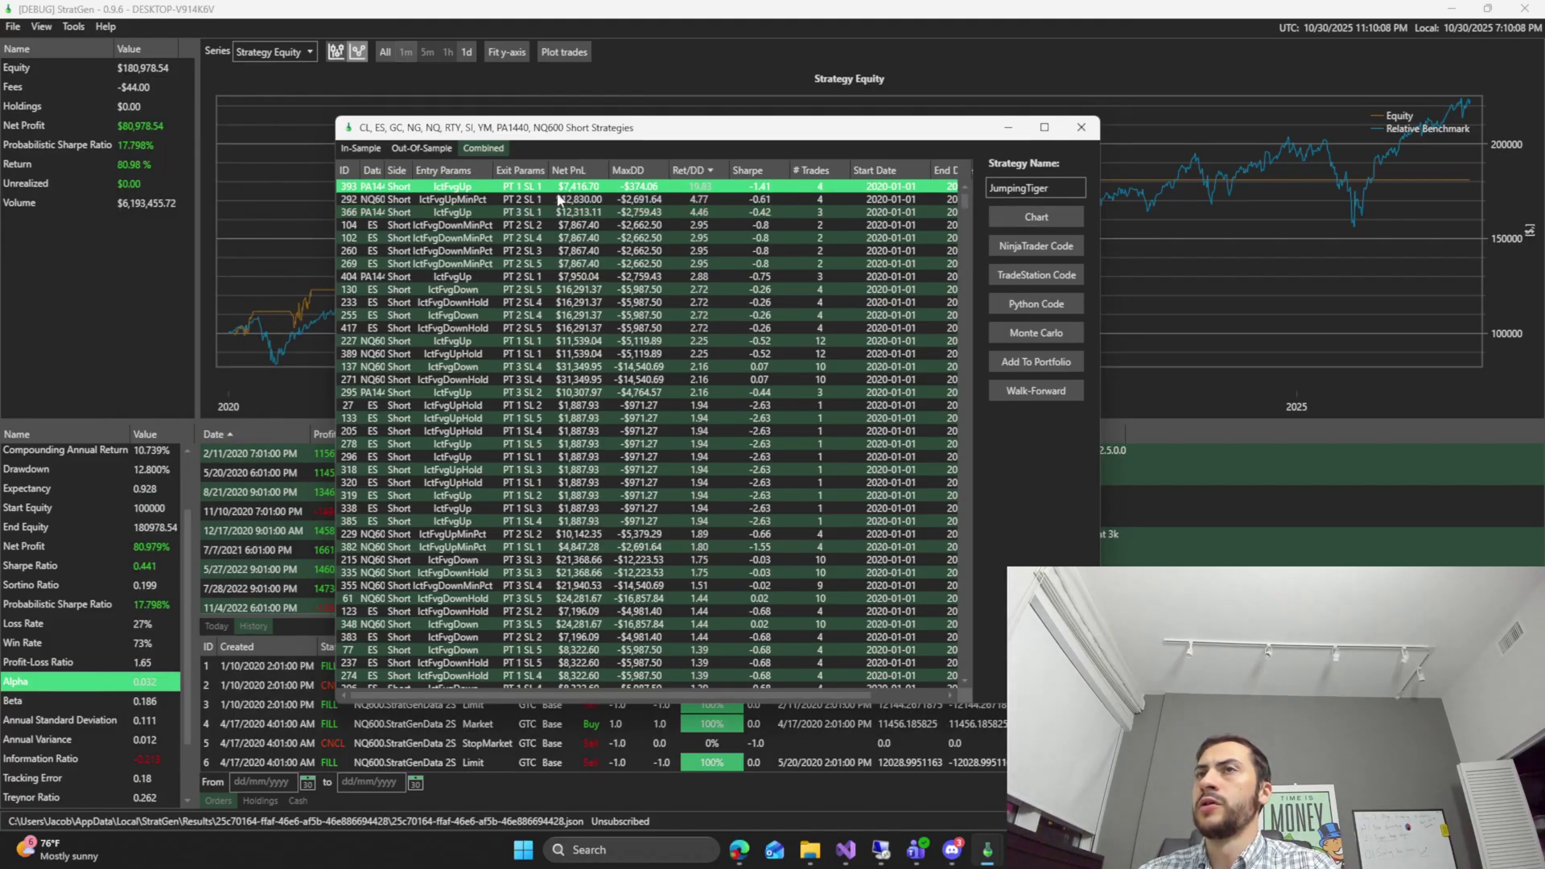
drag(383, 167, 492, 167)
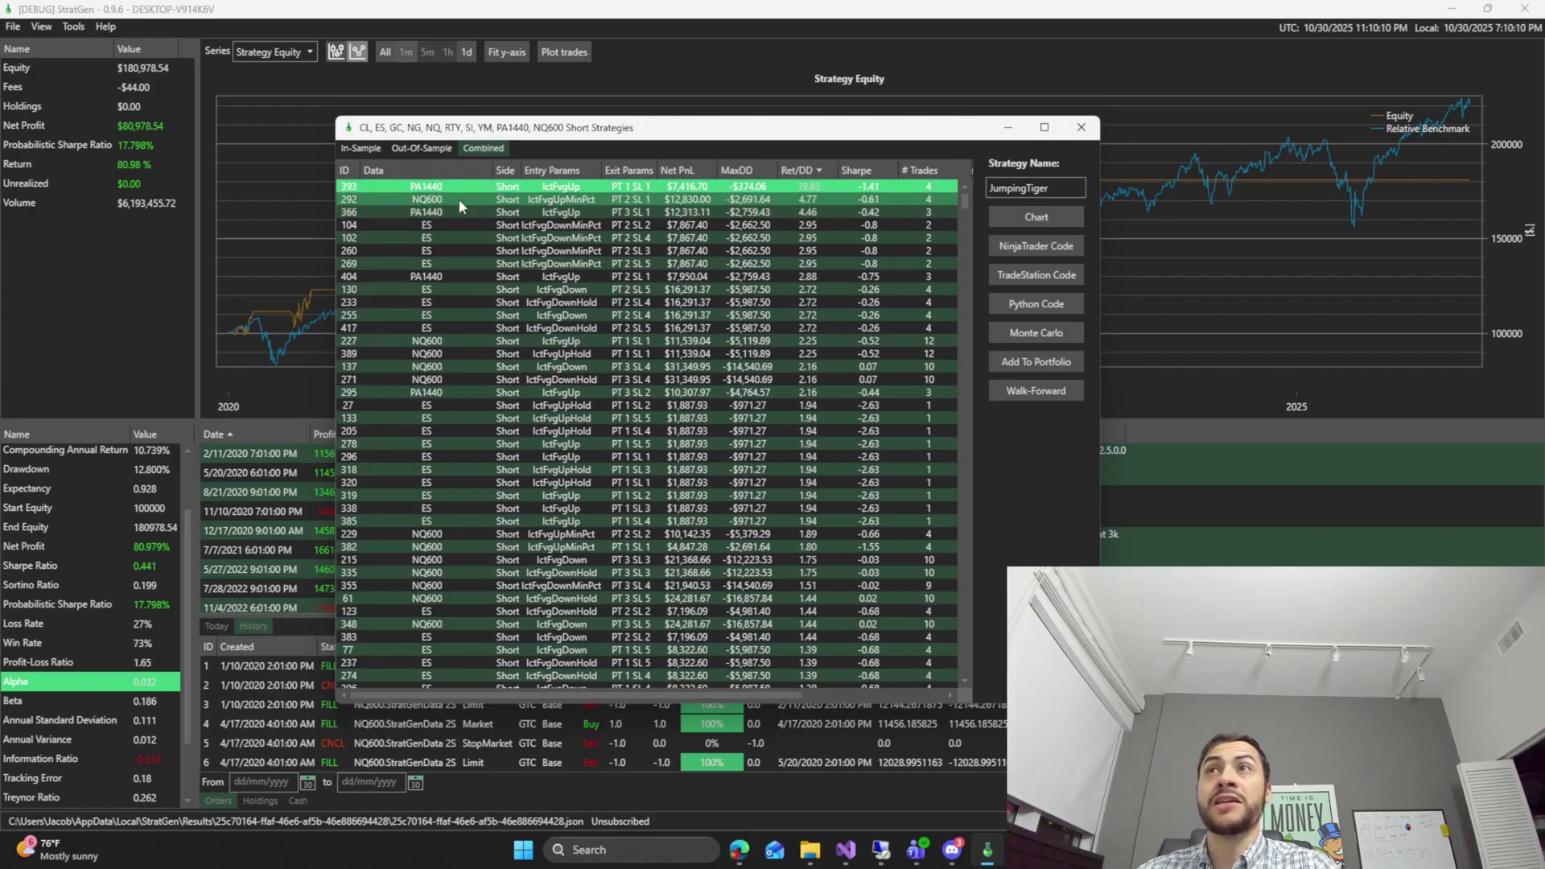
click(459, 199)
drag(690, 137, 581, 153)
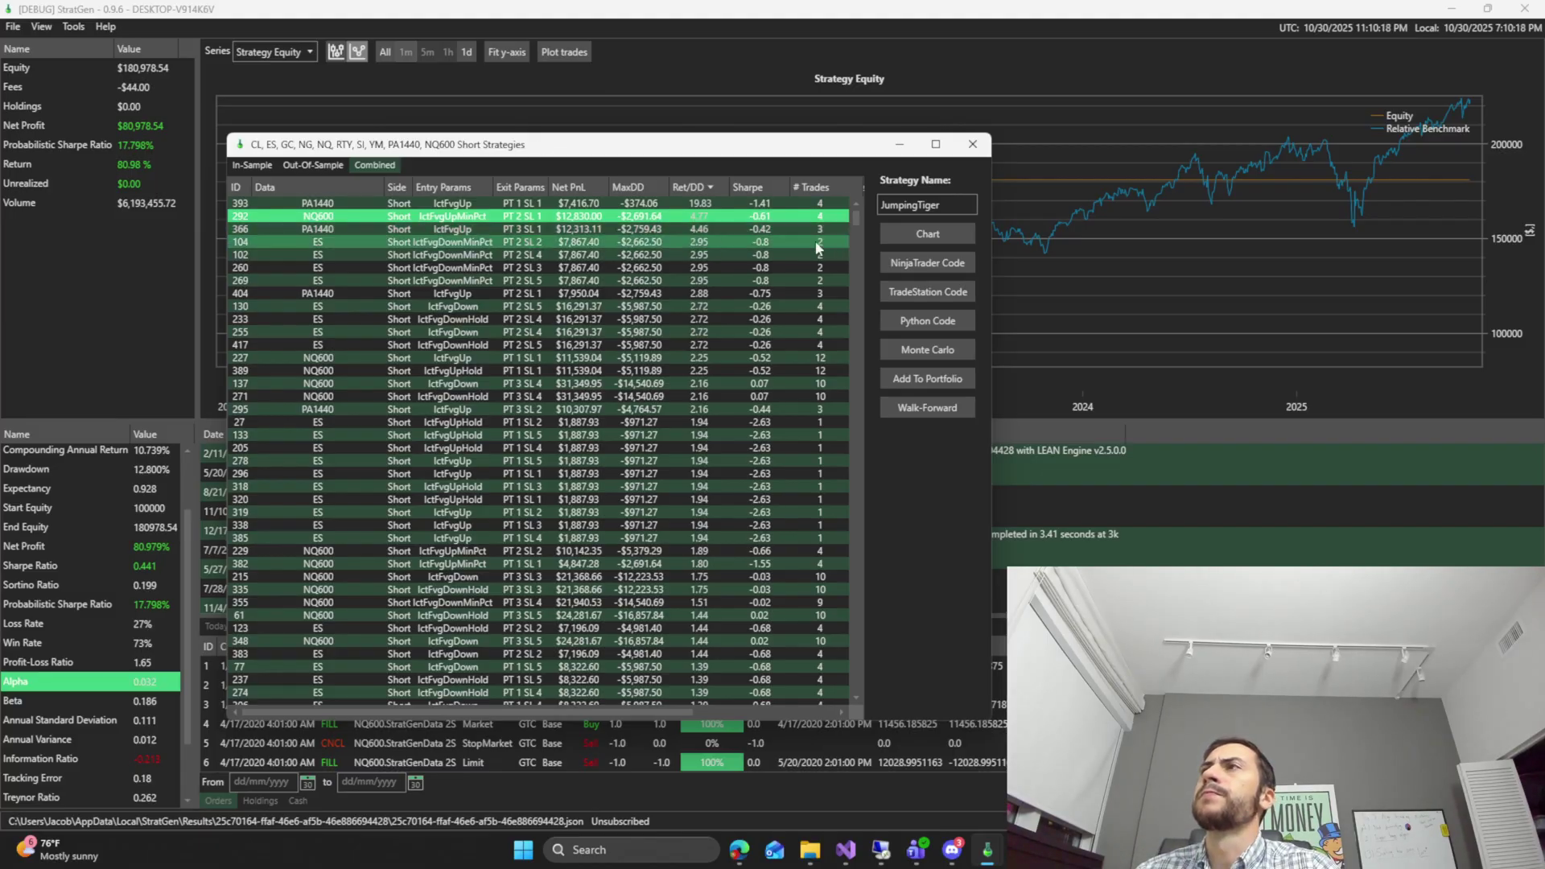
click(515, 241)
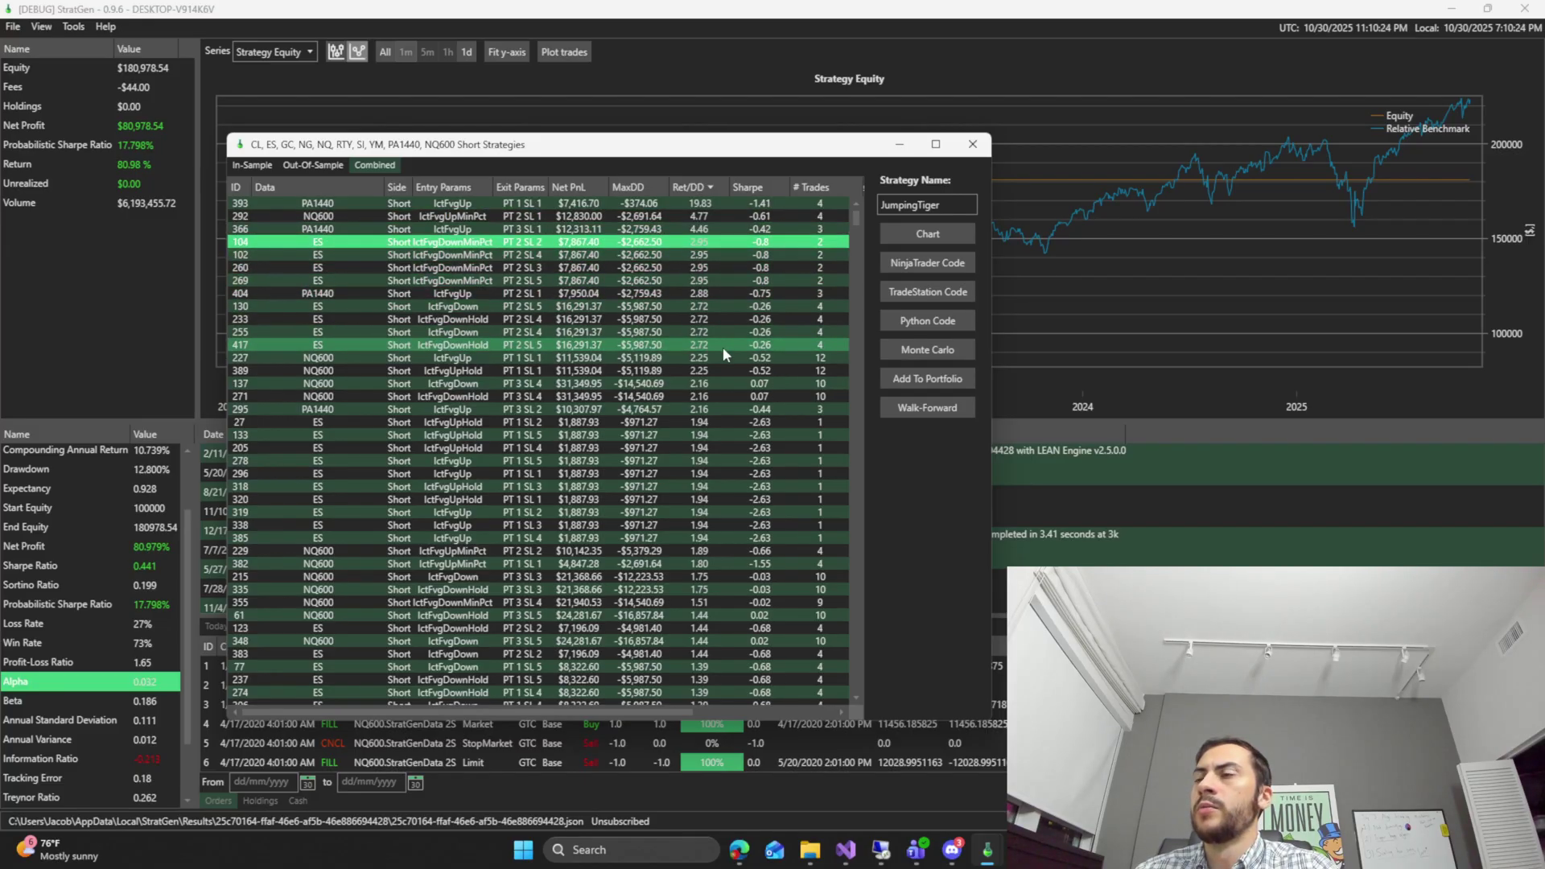
click(697, 218)
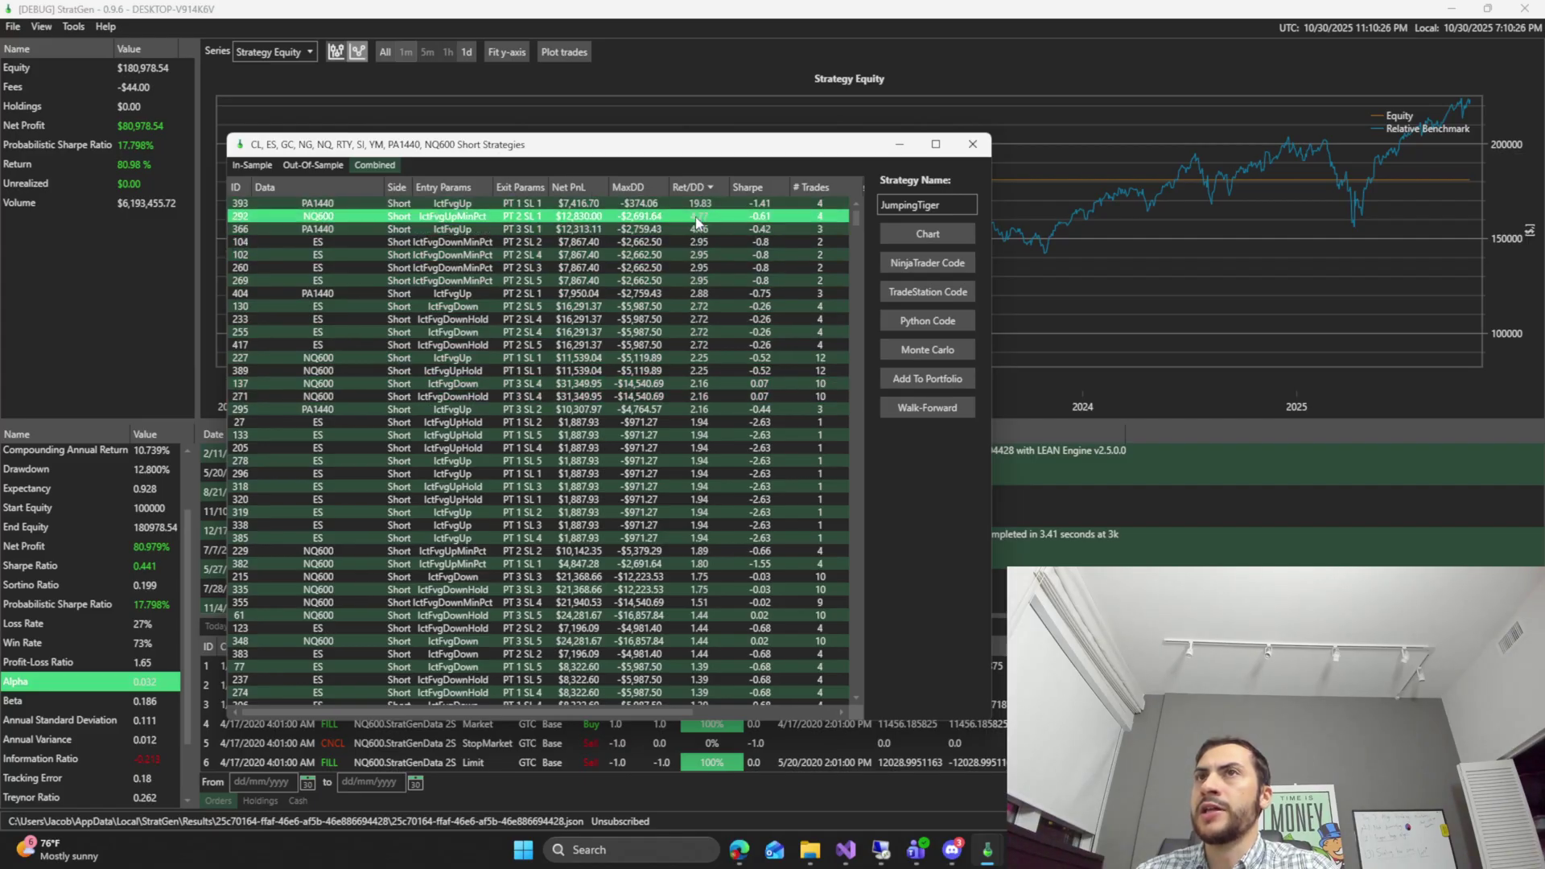
- Name the selected NQ600 short strategy NQ600ICTFVGS
drag(679, 144, 679, 148)
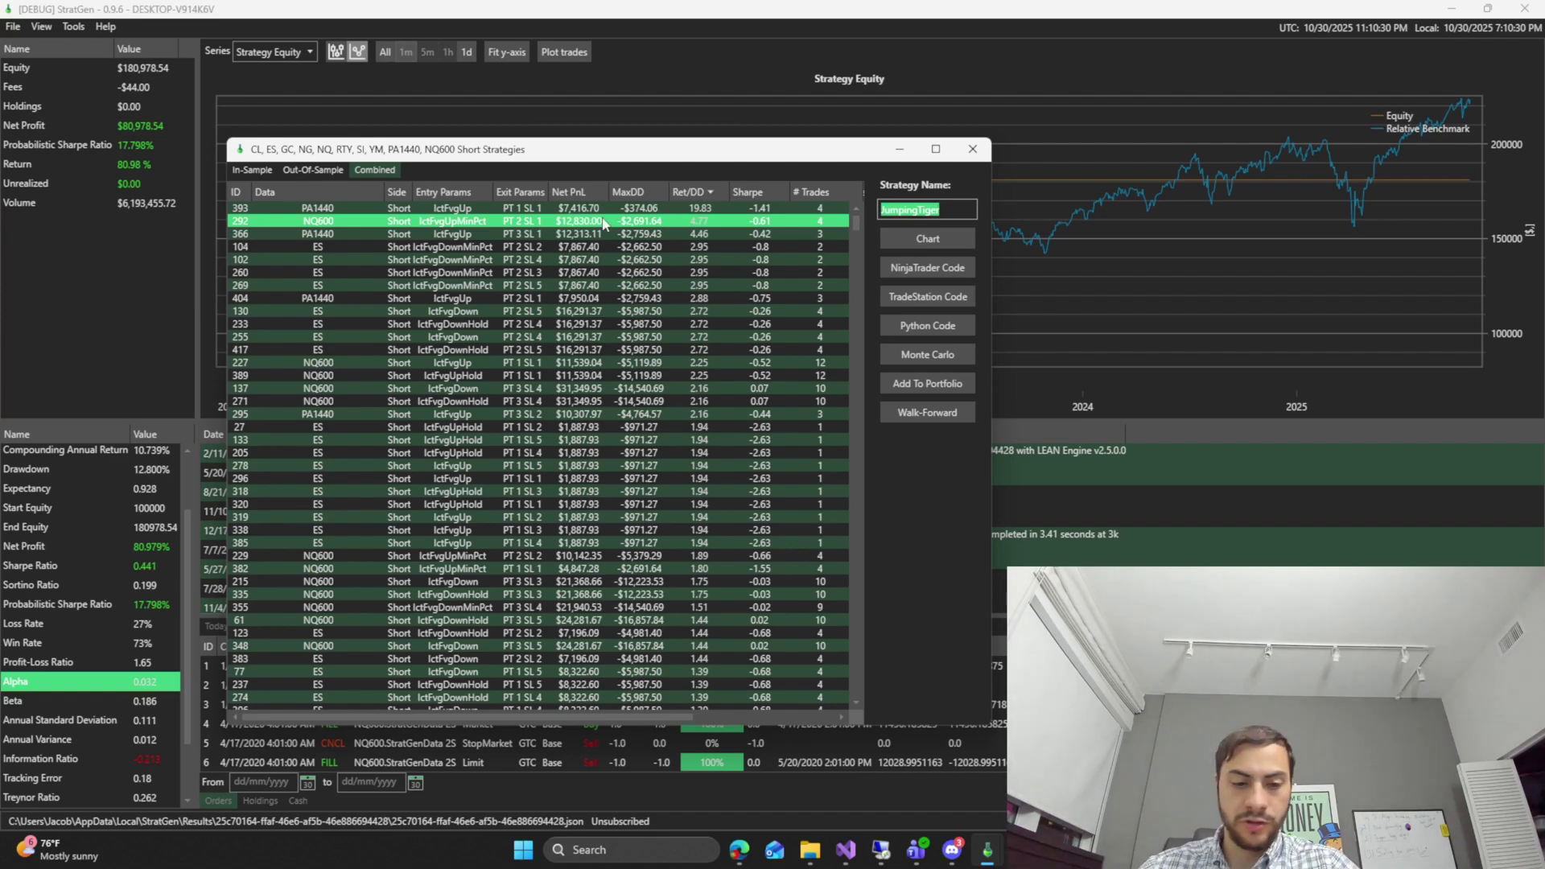
text(NQ6)
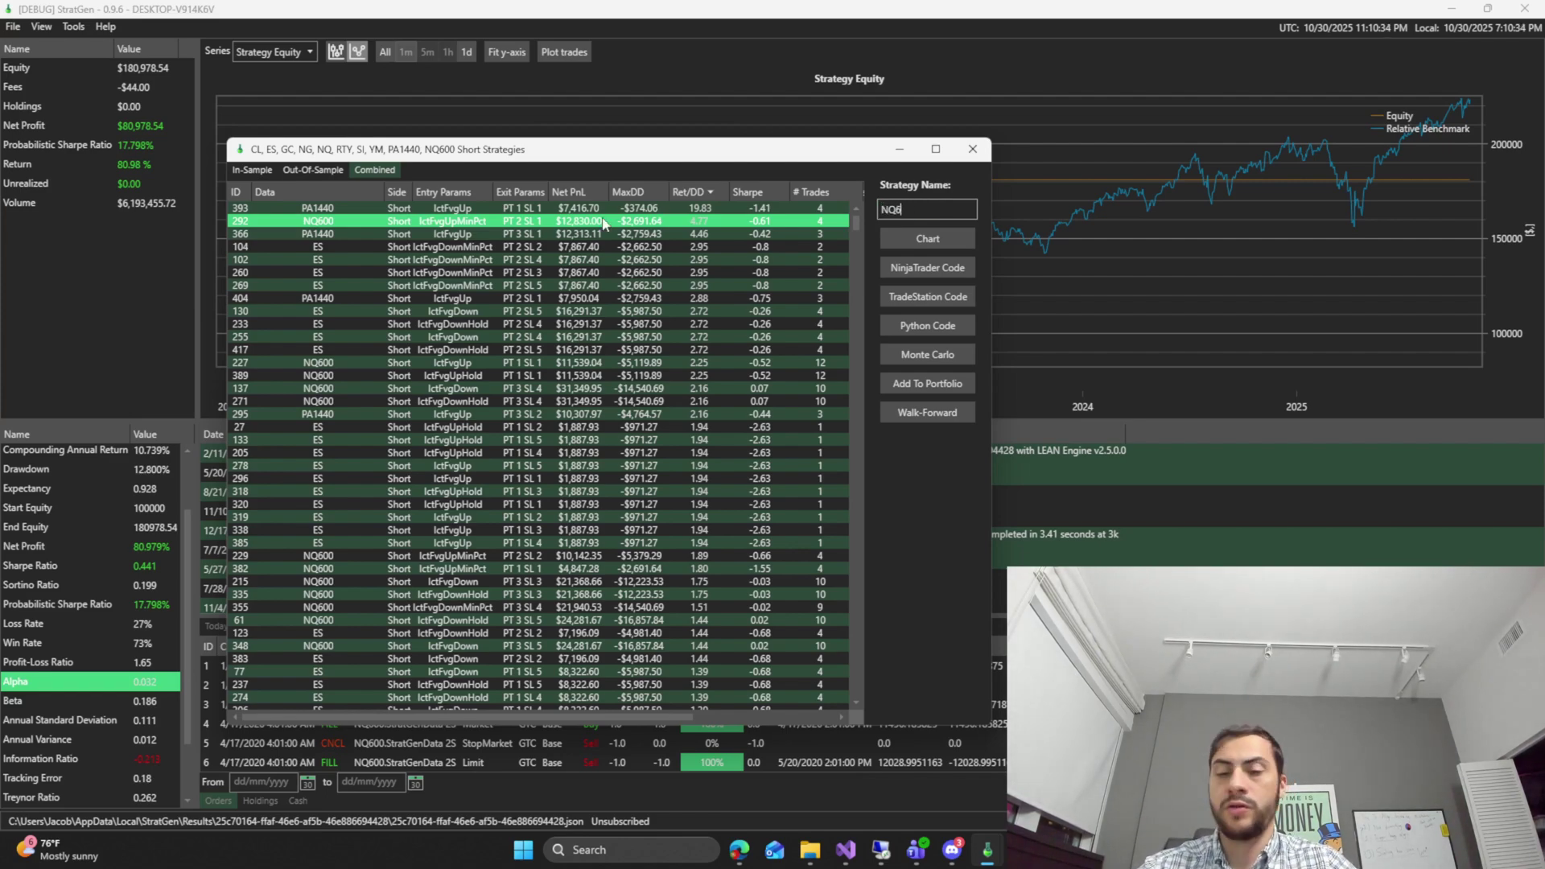
text(00)
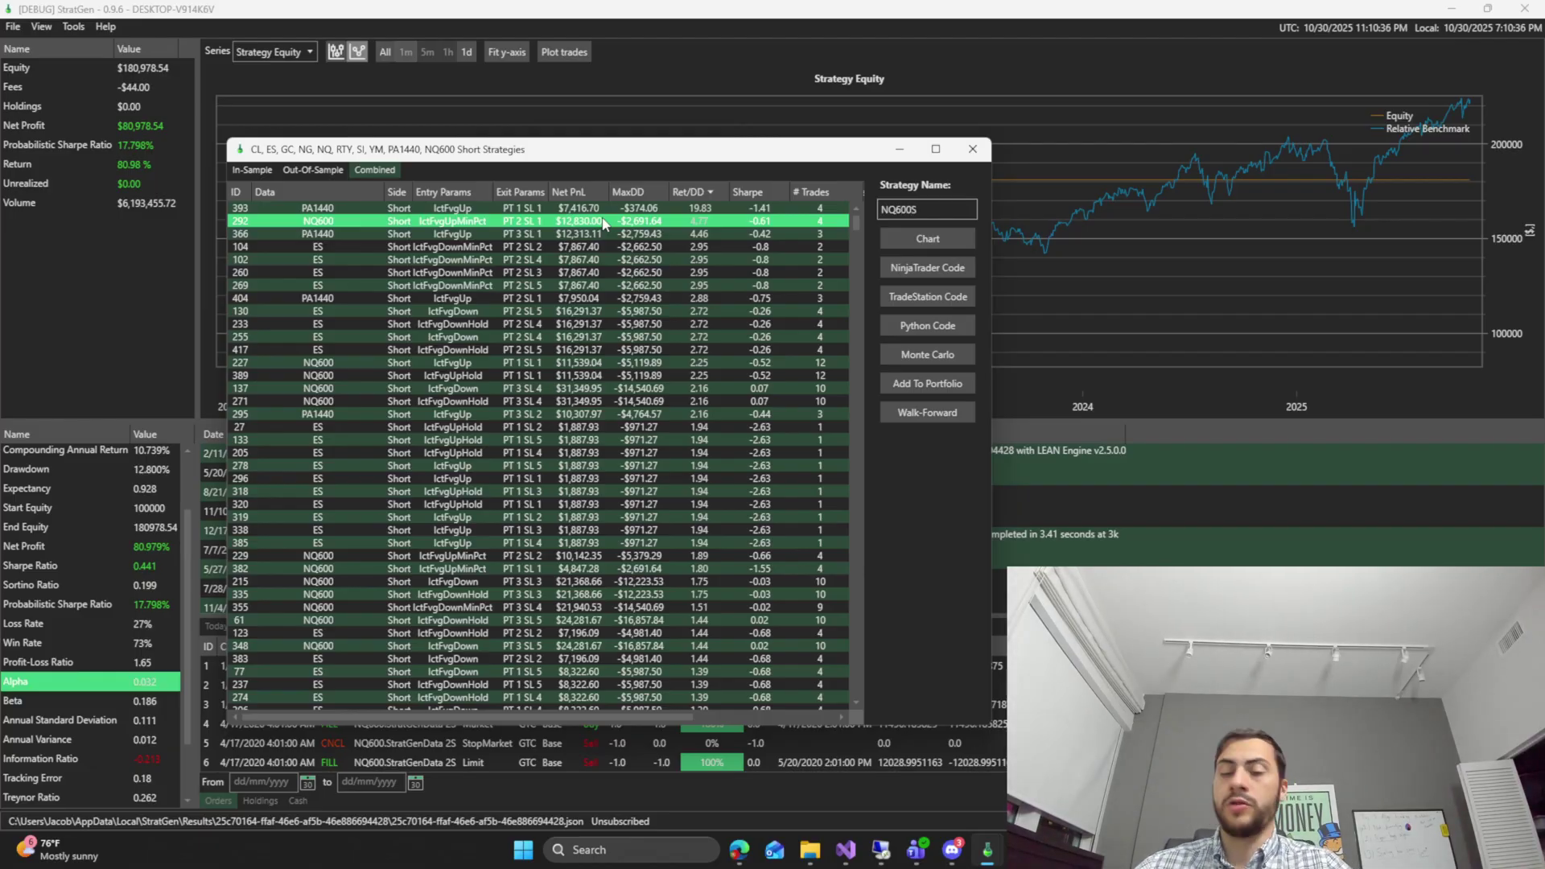
text(S)
key(BackSpace)
text(ICT)
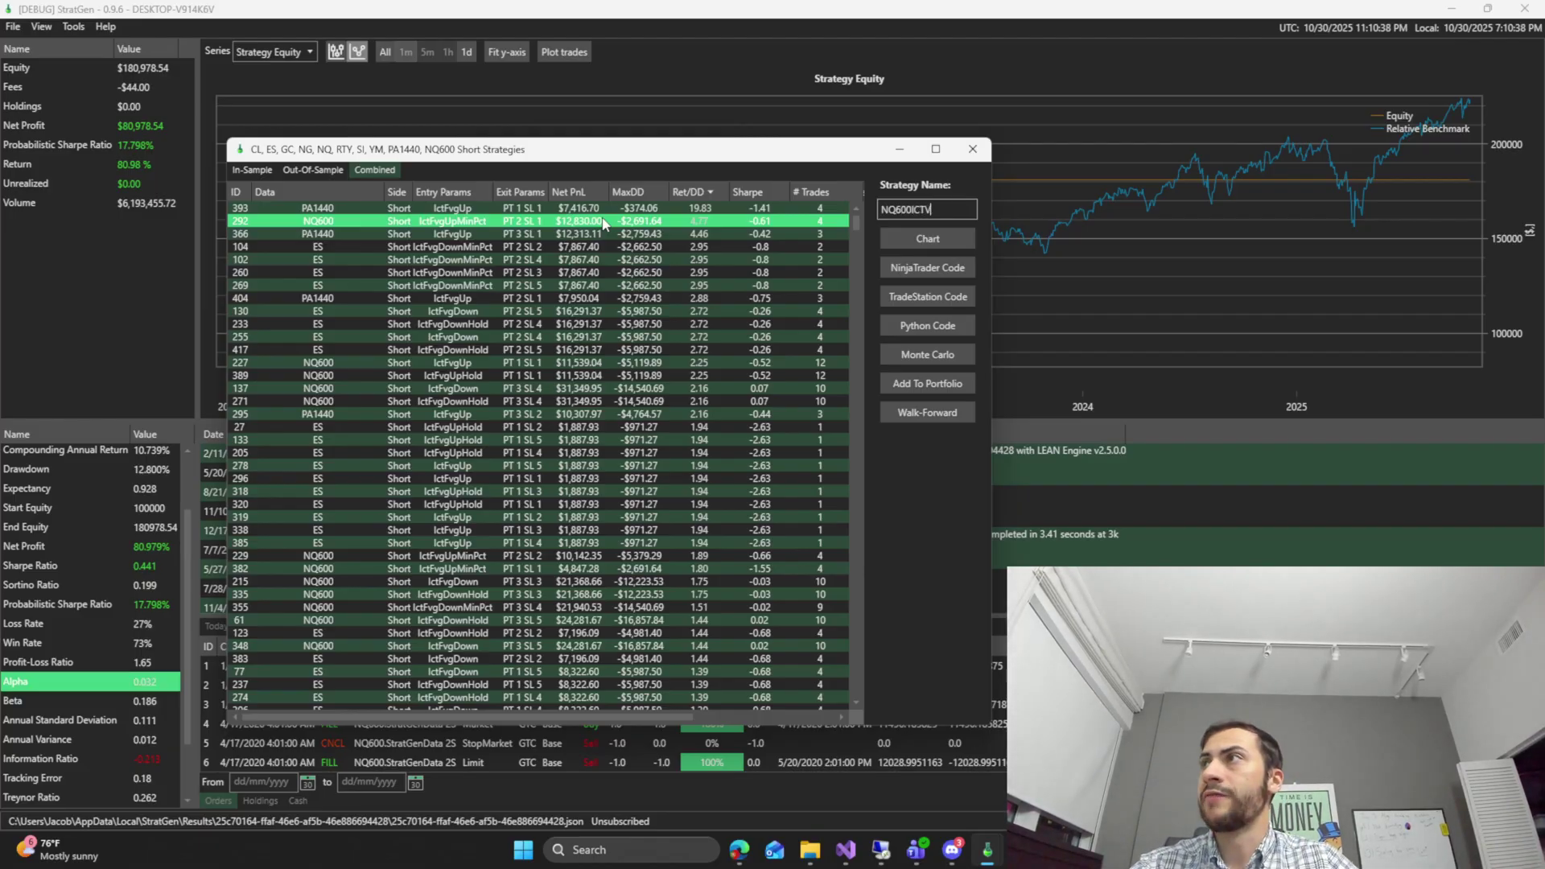
text(FVGS)
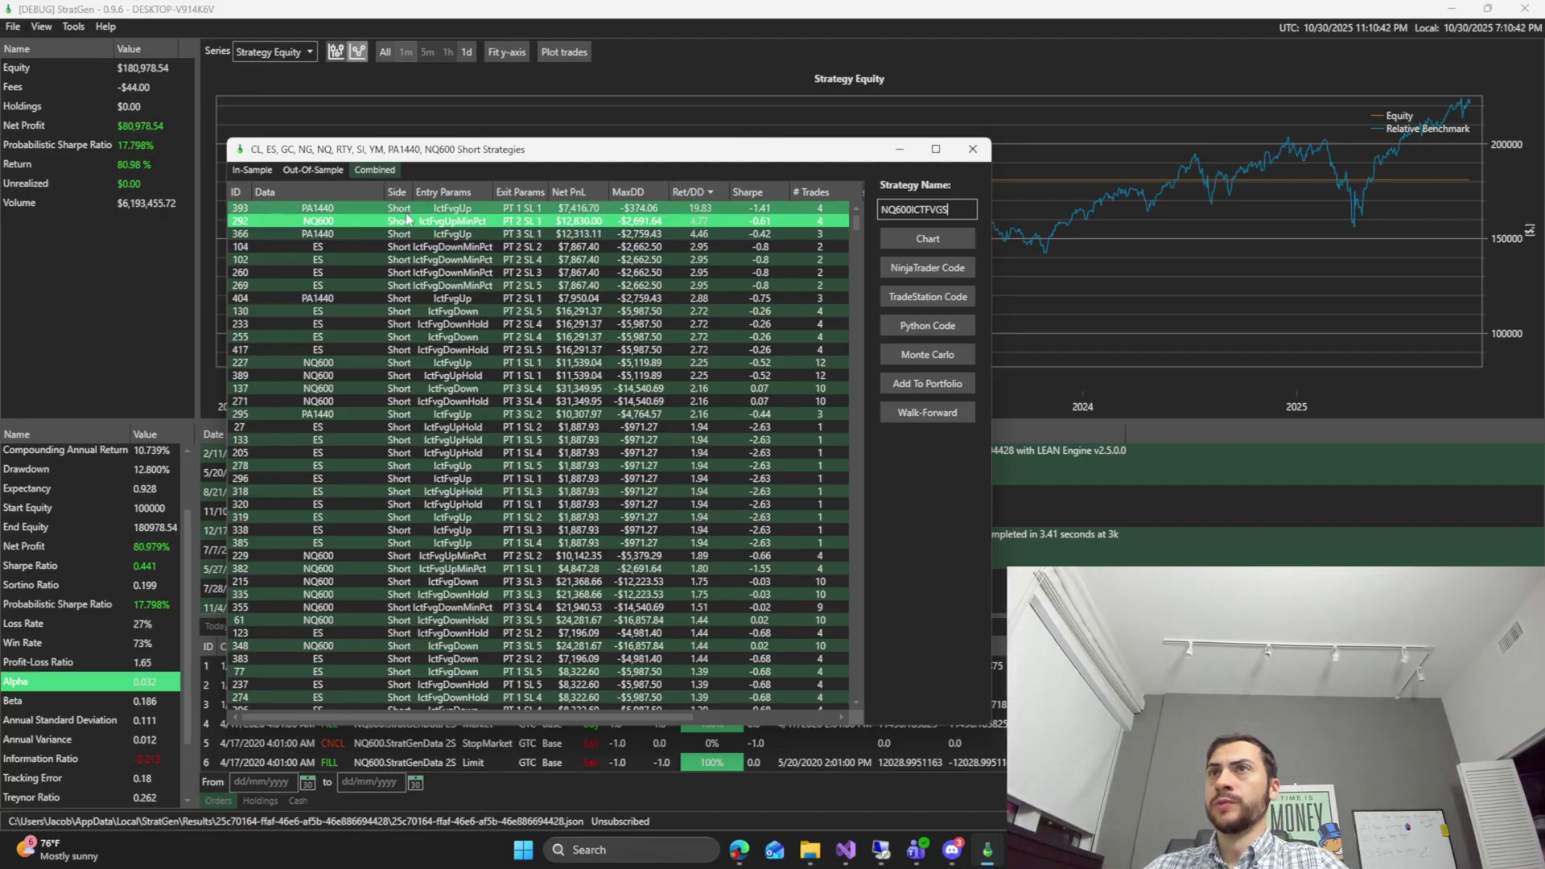
- Generate the NinjaTrader code for NQ600ICTFVGS and review its short entry logic
click(930, 270)
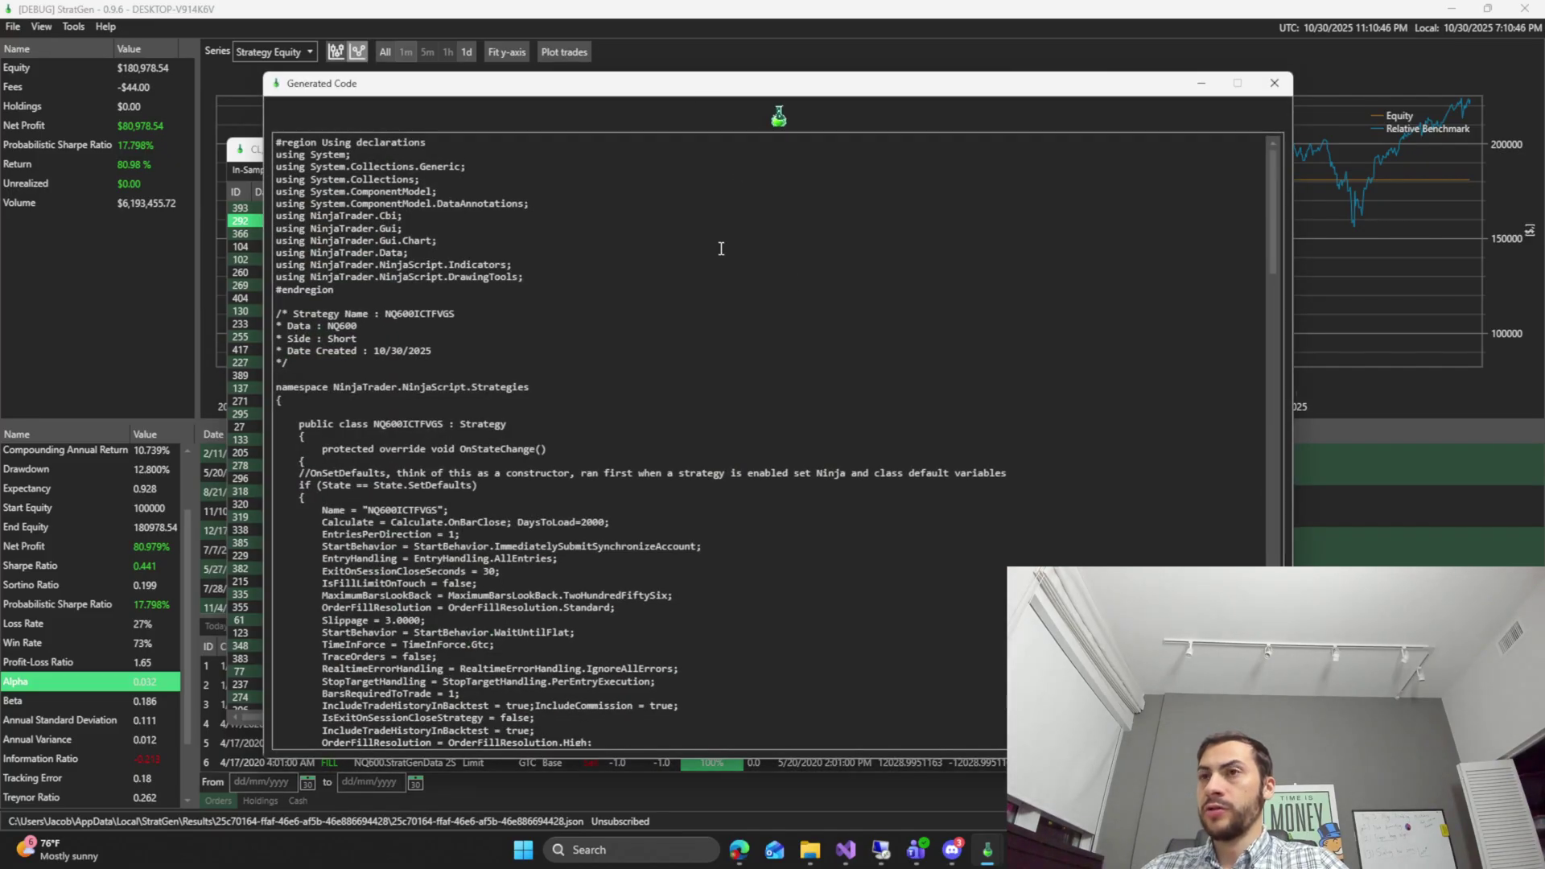
scroll(724, 258, down, 20)
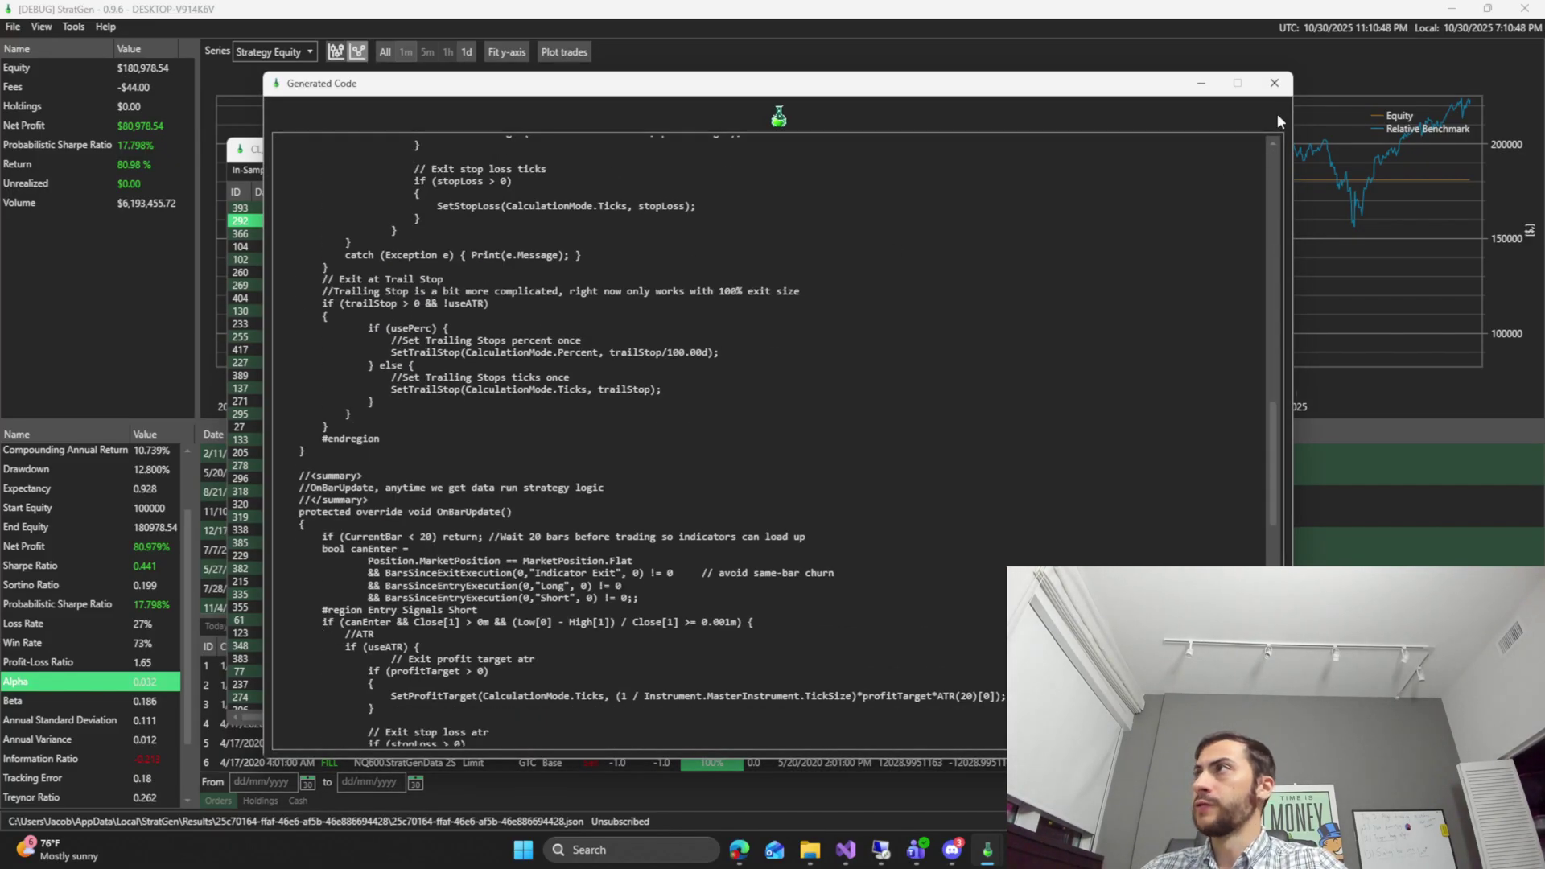
- Close the generated code, compare short strategies 104, 260 and 227 in the combined results, and close the results
click(1274, 83)
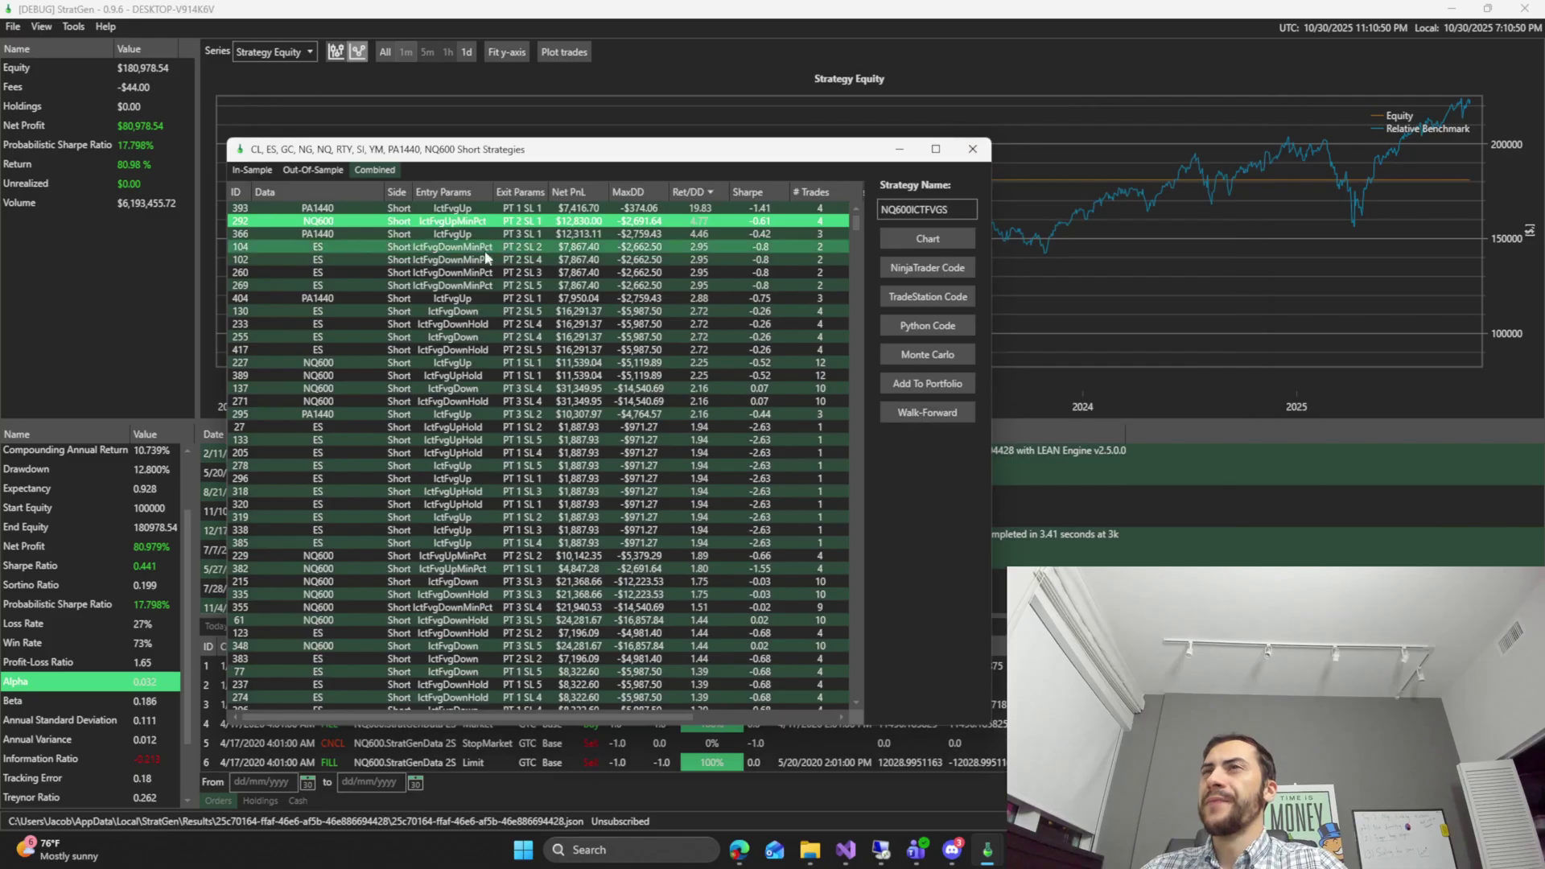
click(679, 245)
click(701, 271)
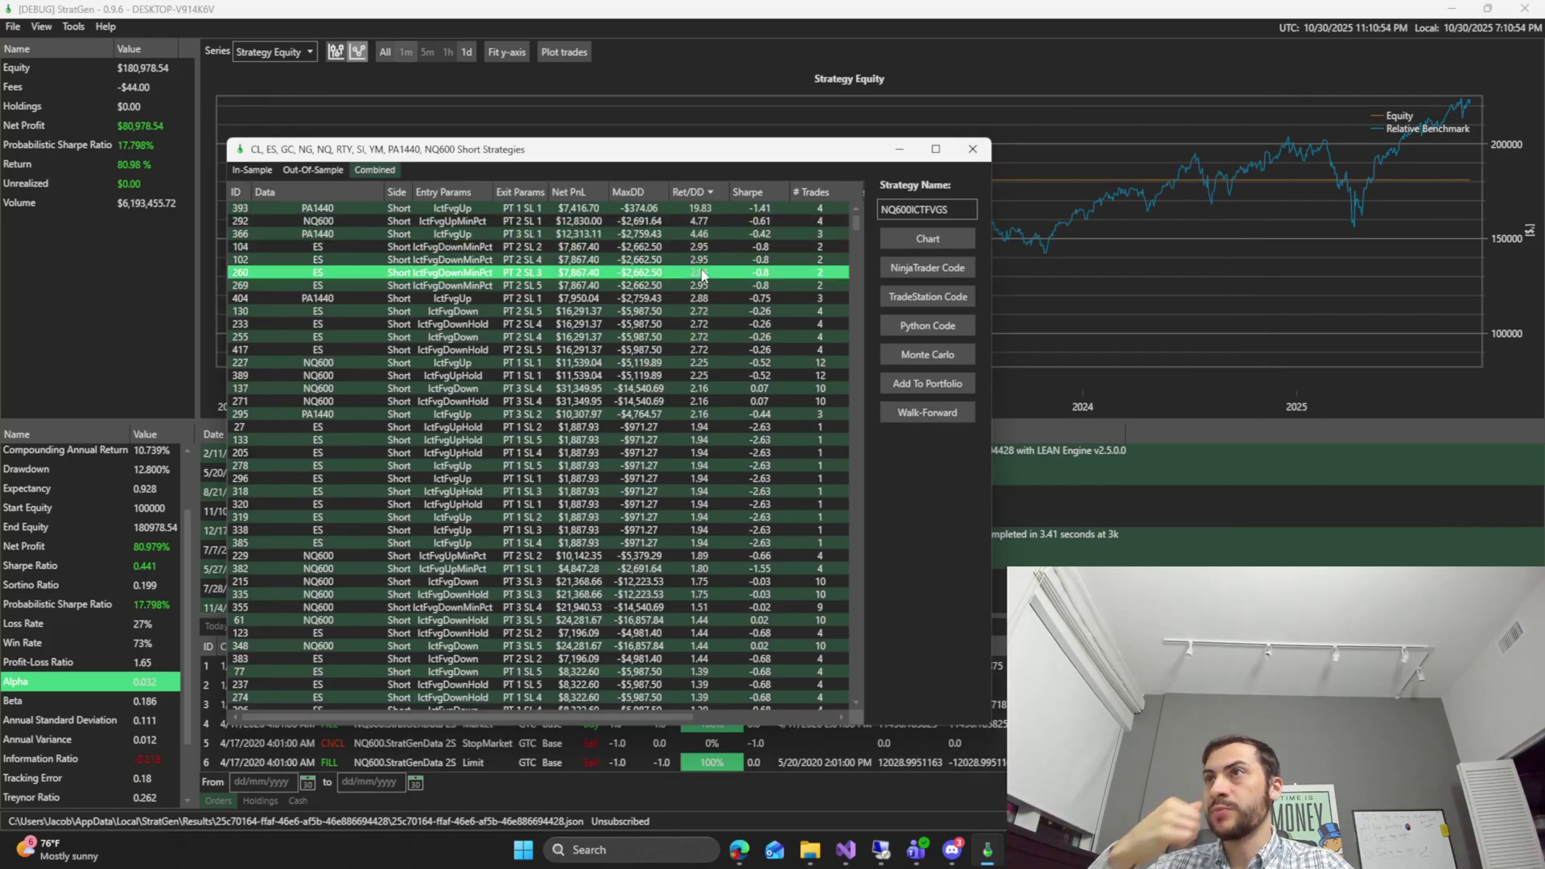
click(619, 362)
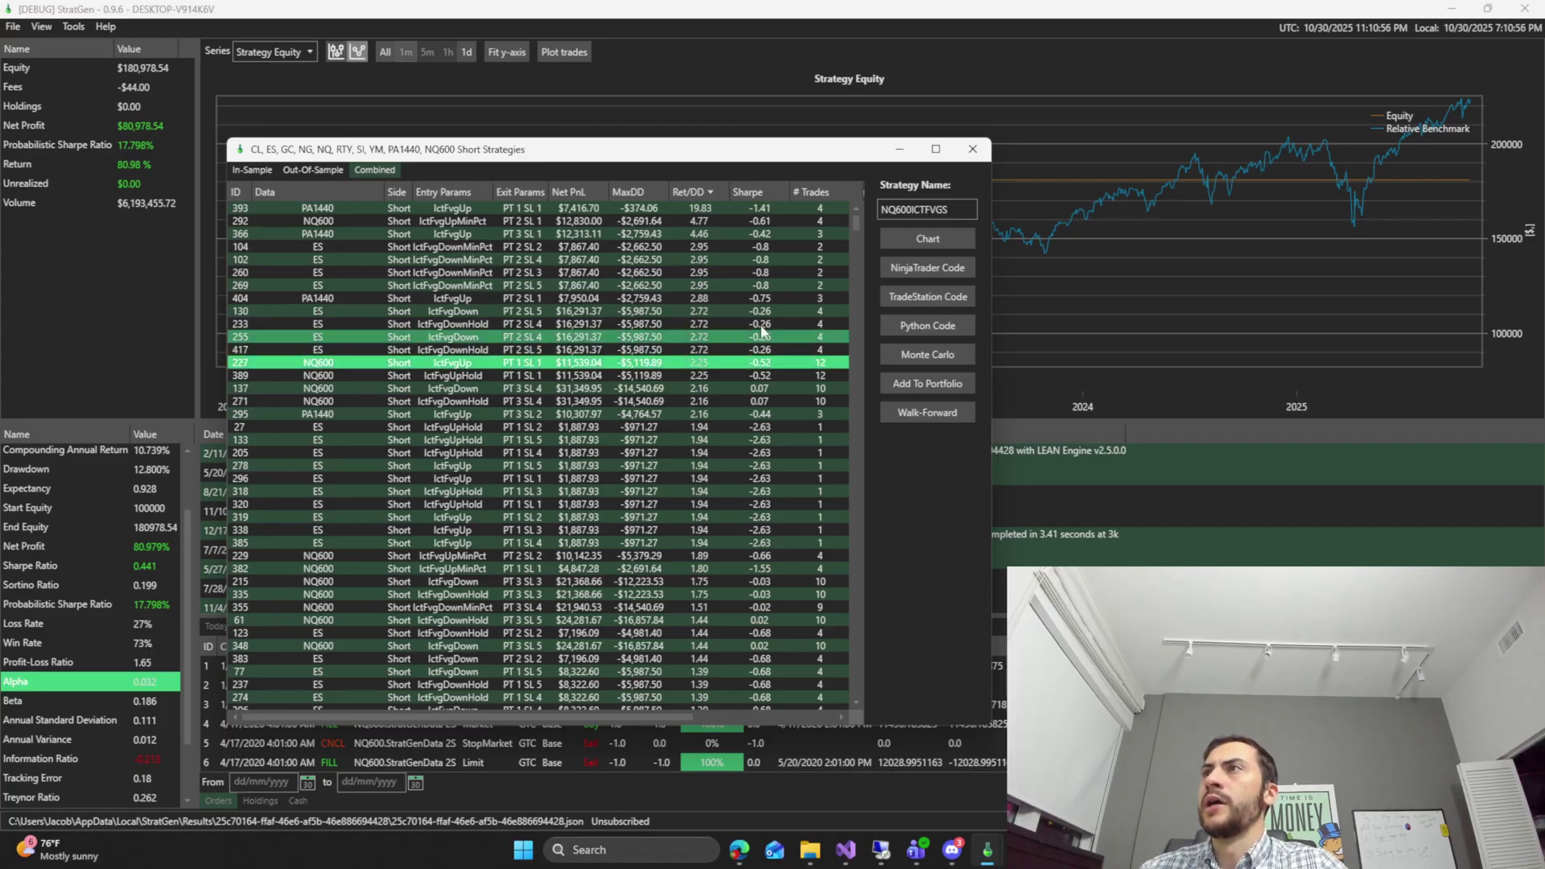
click(970, 150)
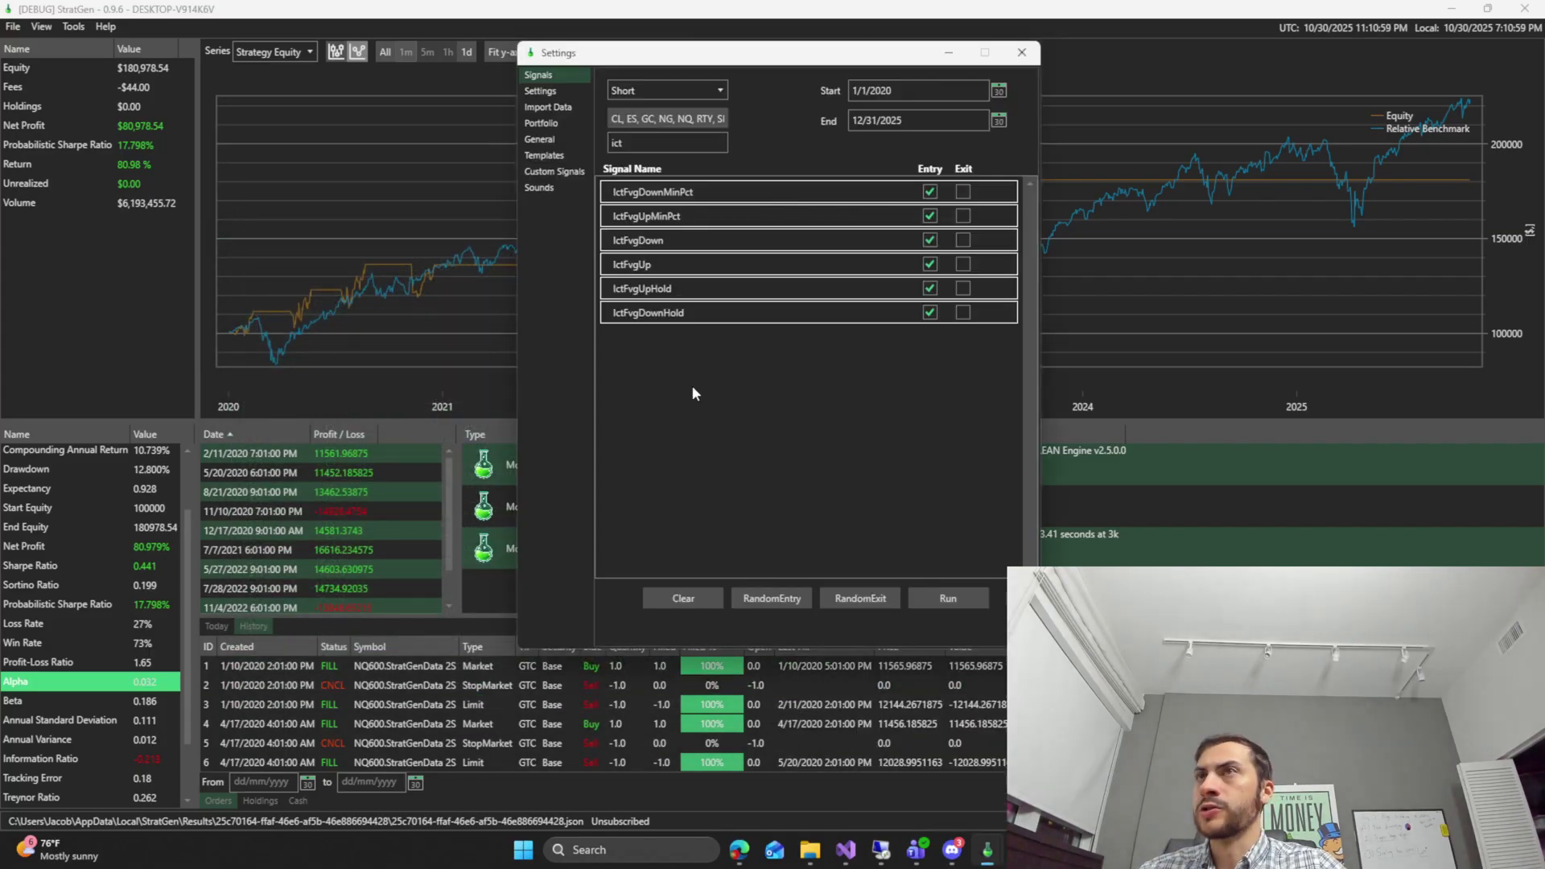
- Run the simulation of the six ICT entry signals on the Long side with NQ600 as the only symbol
click(687, 85)
click(717, 121)
click(697, 121)
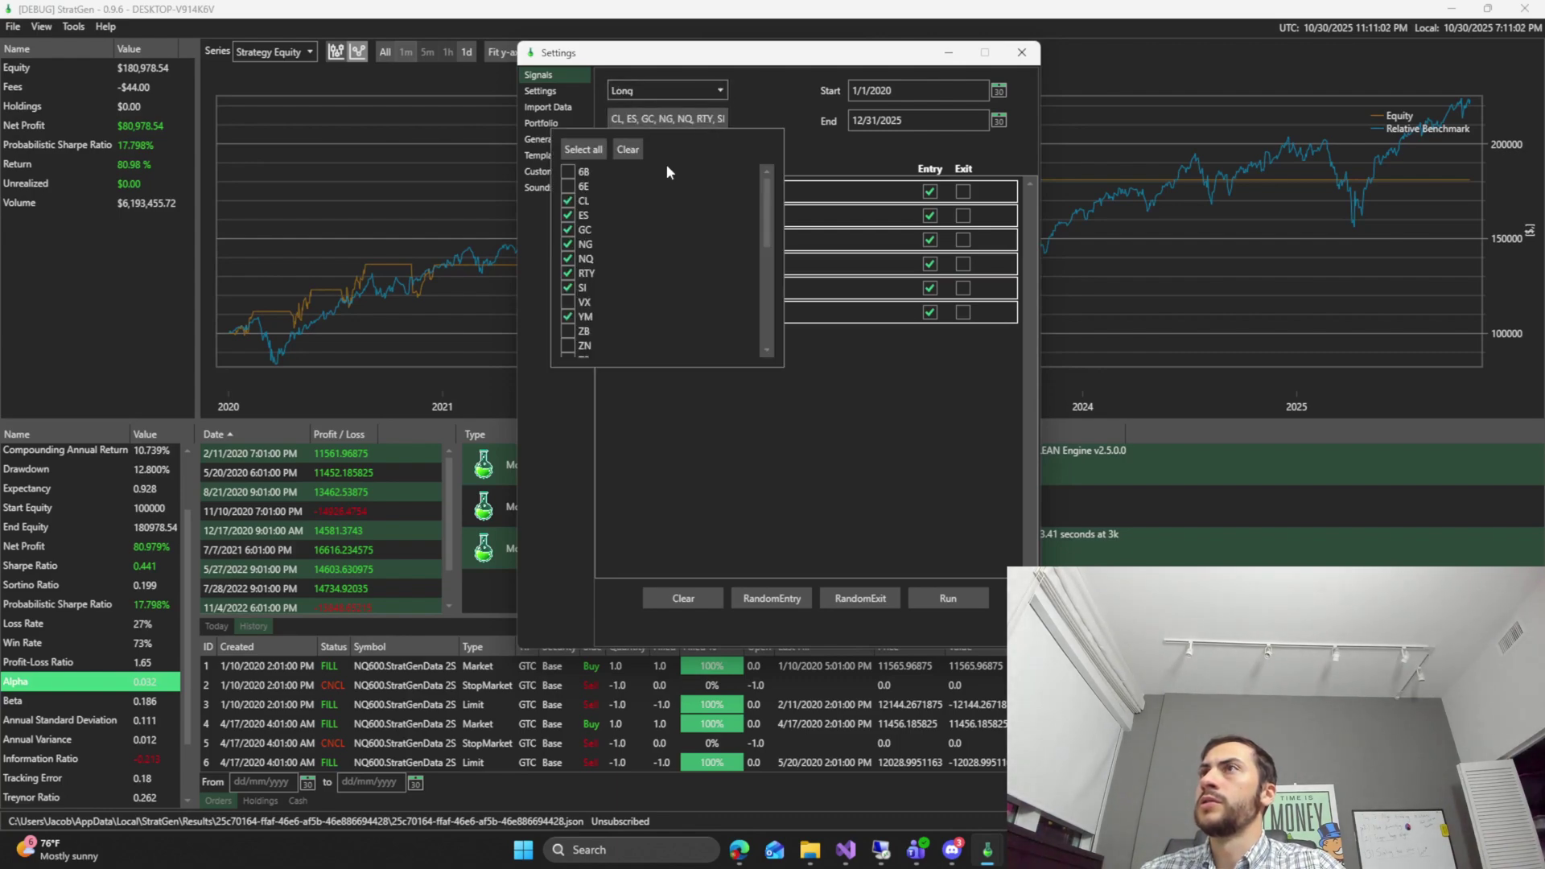
scroll(604, 241, down, 5)
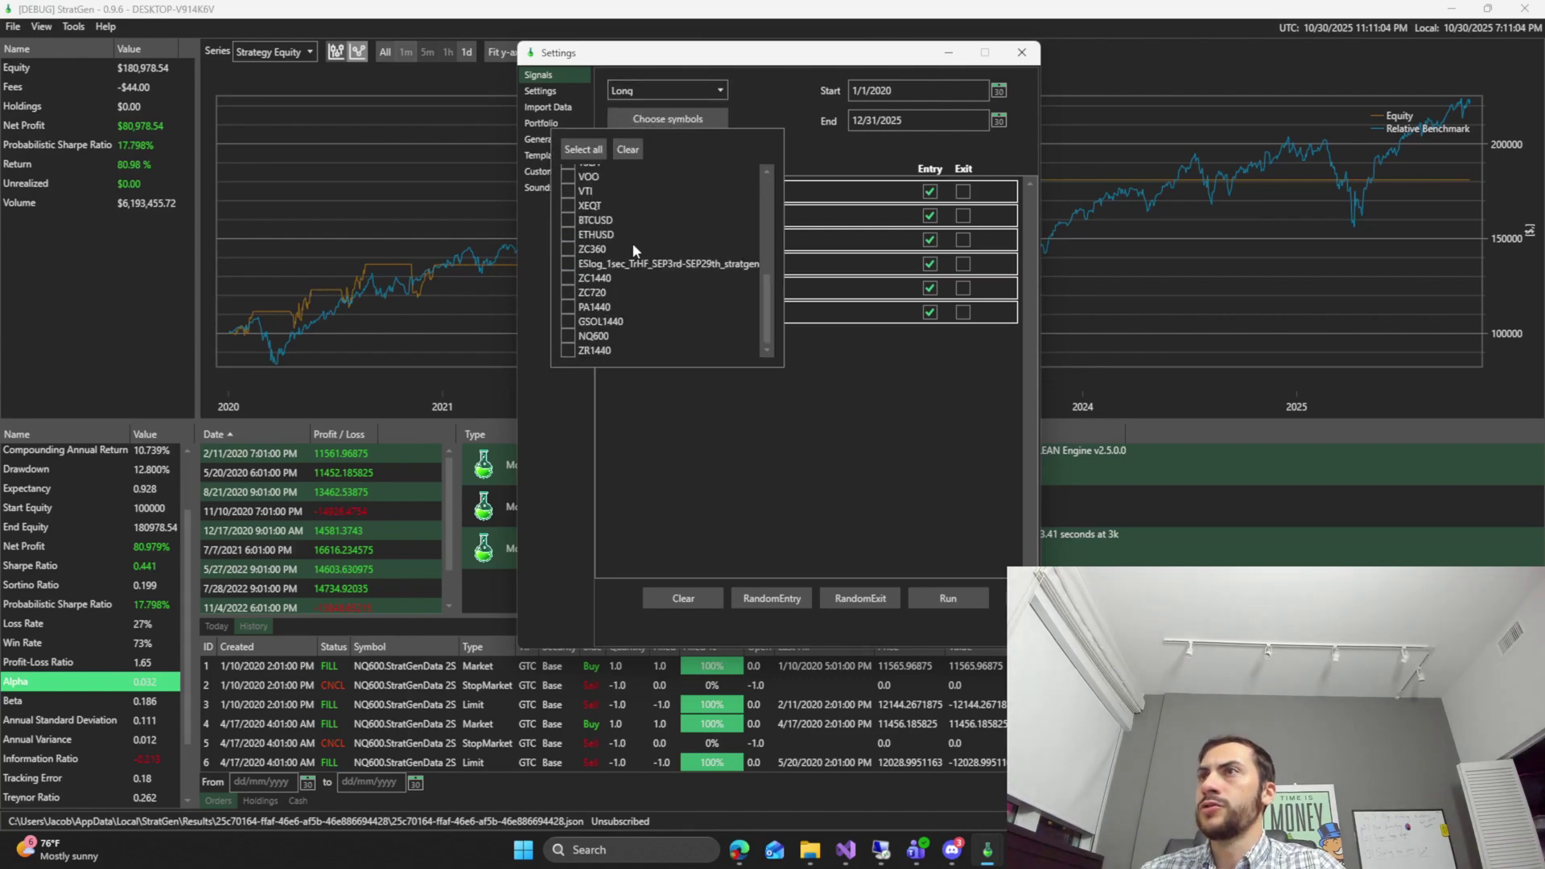
click(567, 336)
click(741, 94)
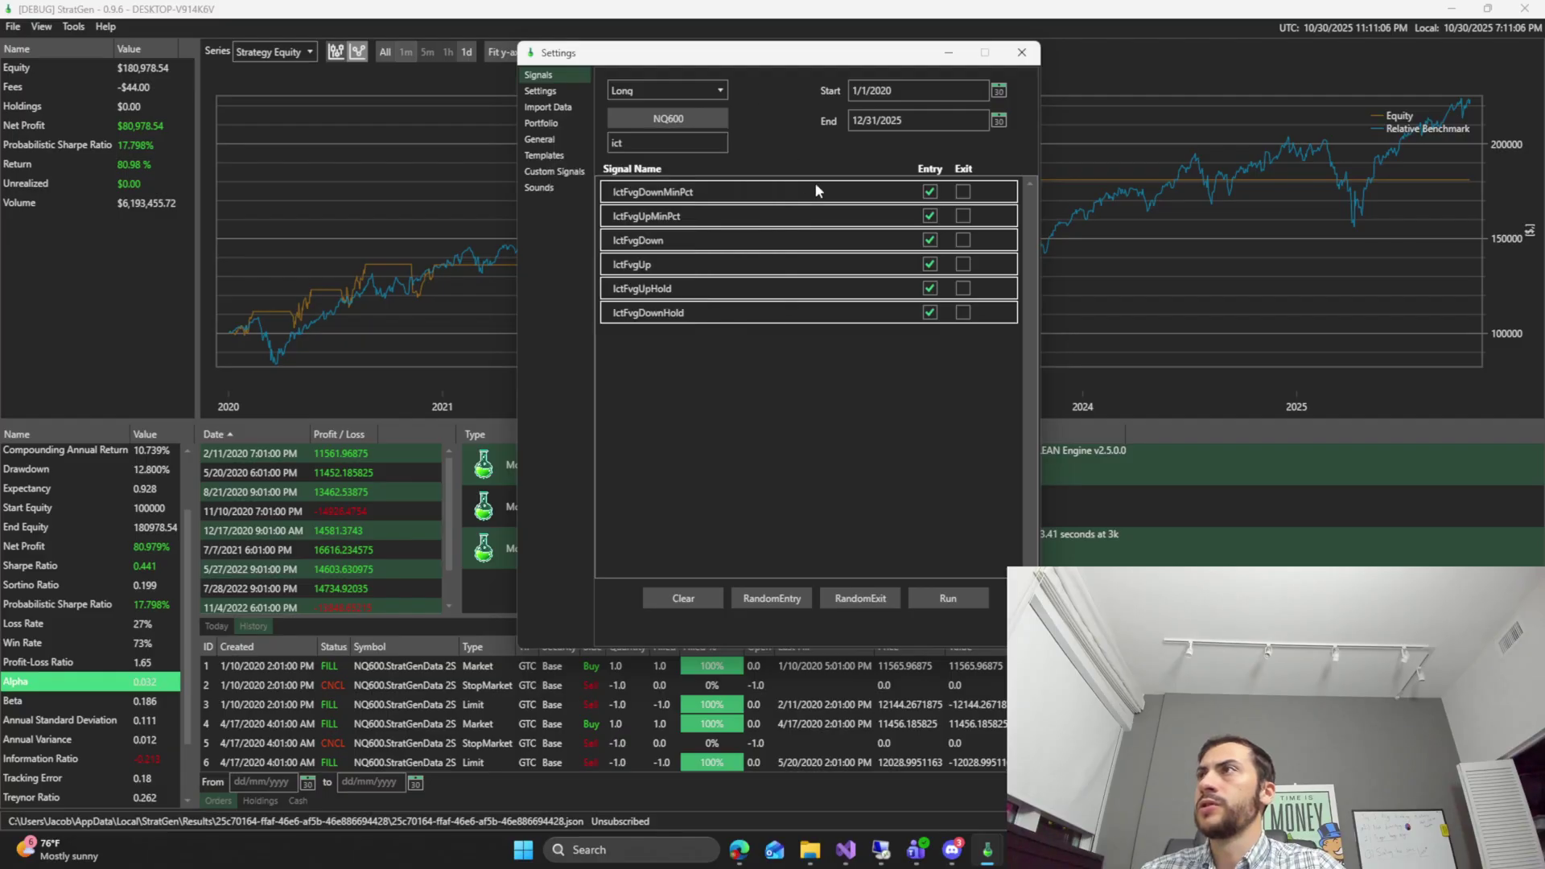
click(903, 91)
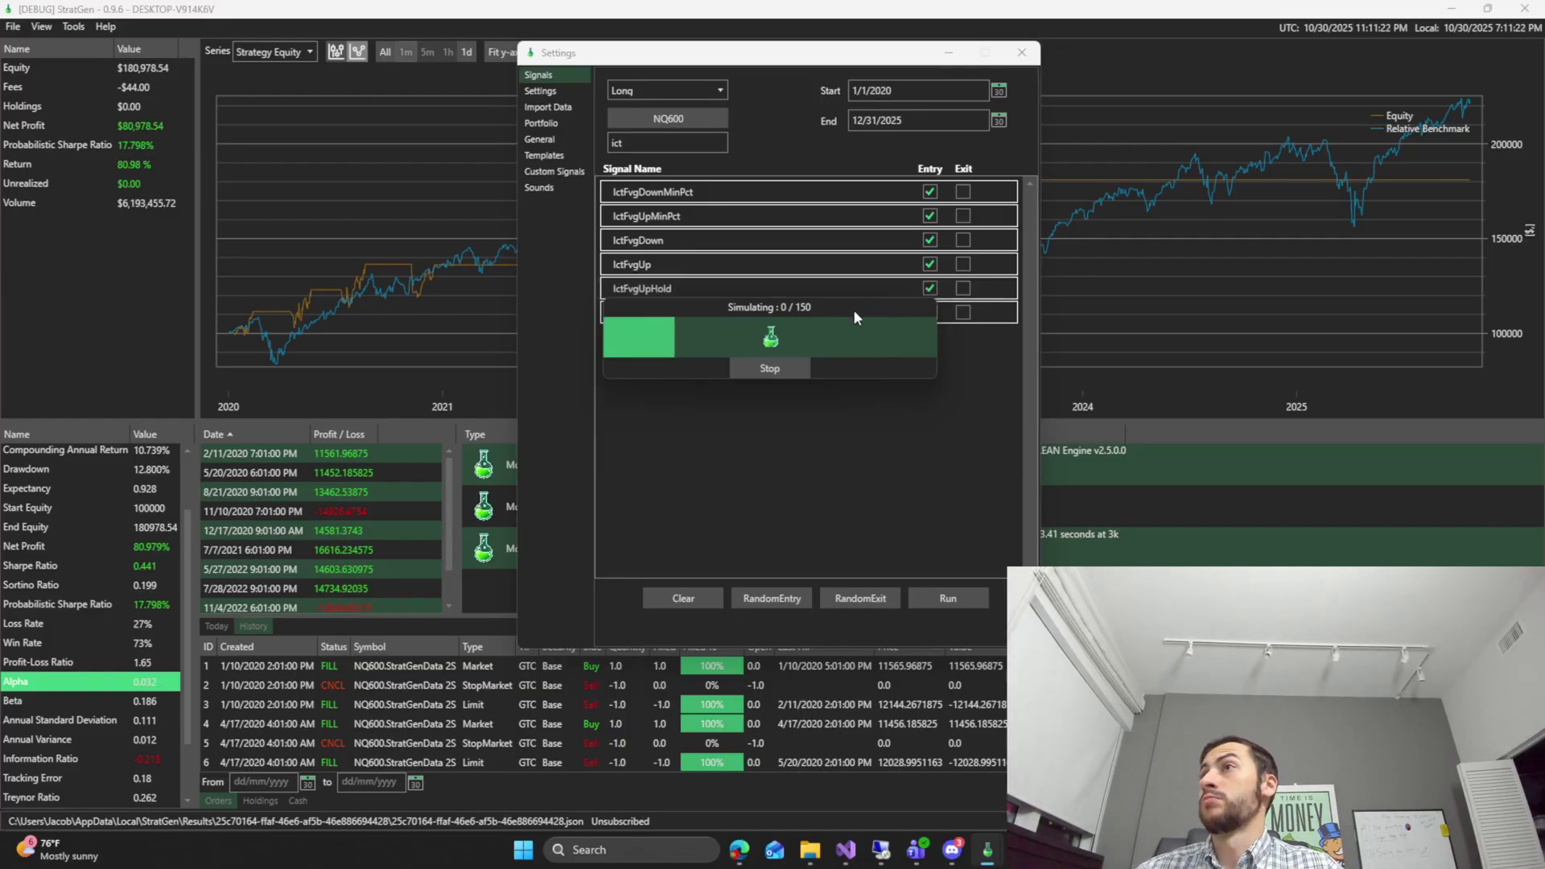
drag(853, 309, 648, 258)
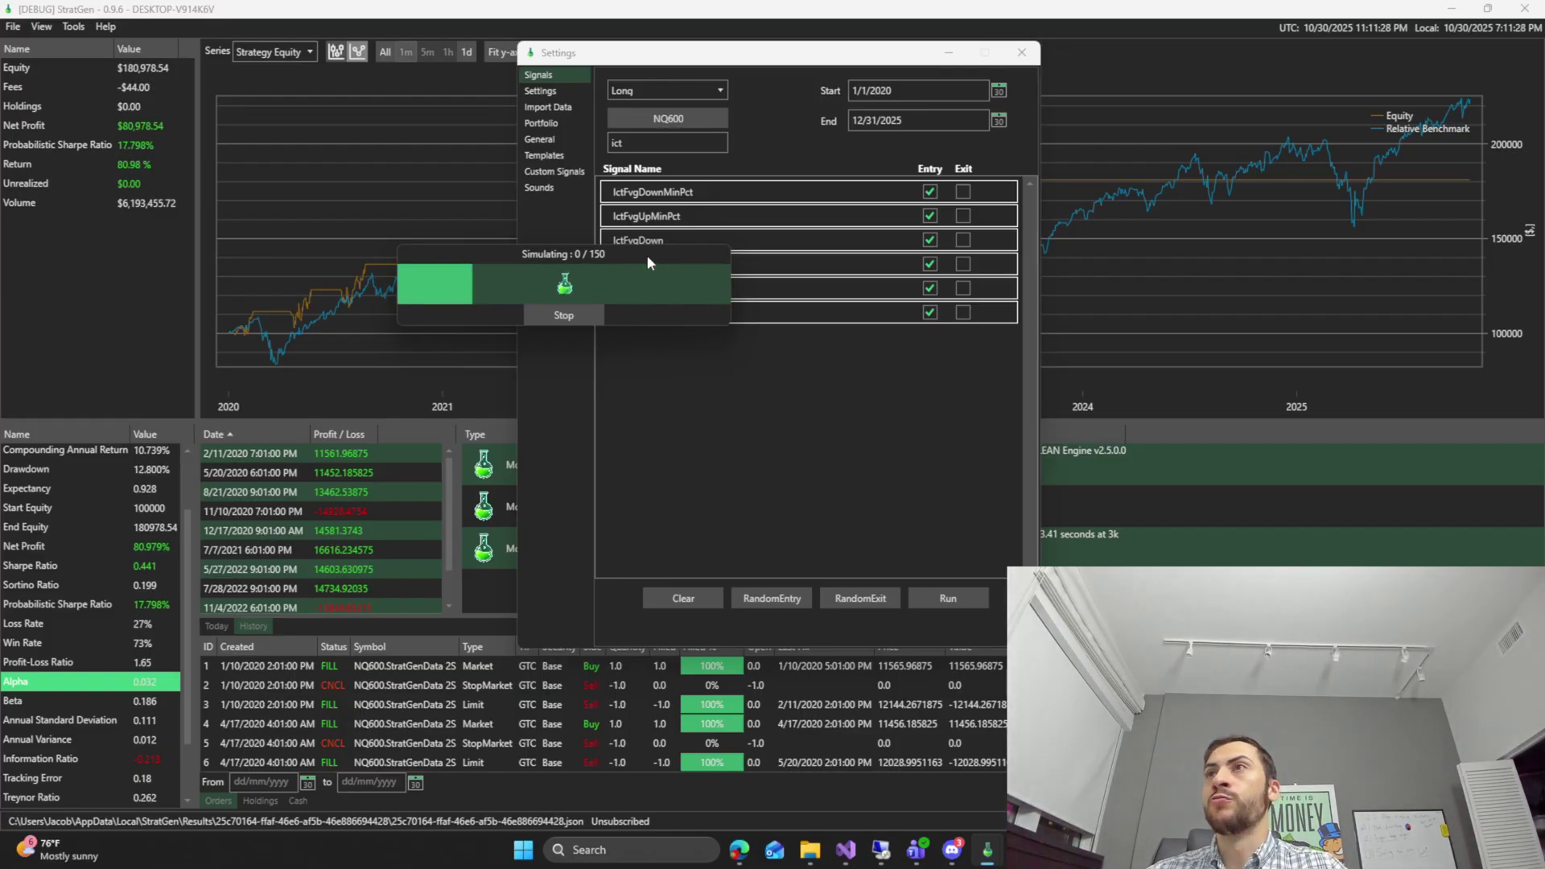
drag(647, 254, 378, 162)
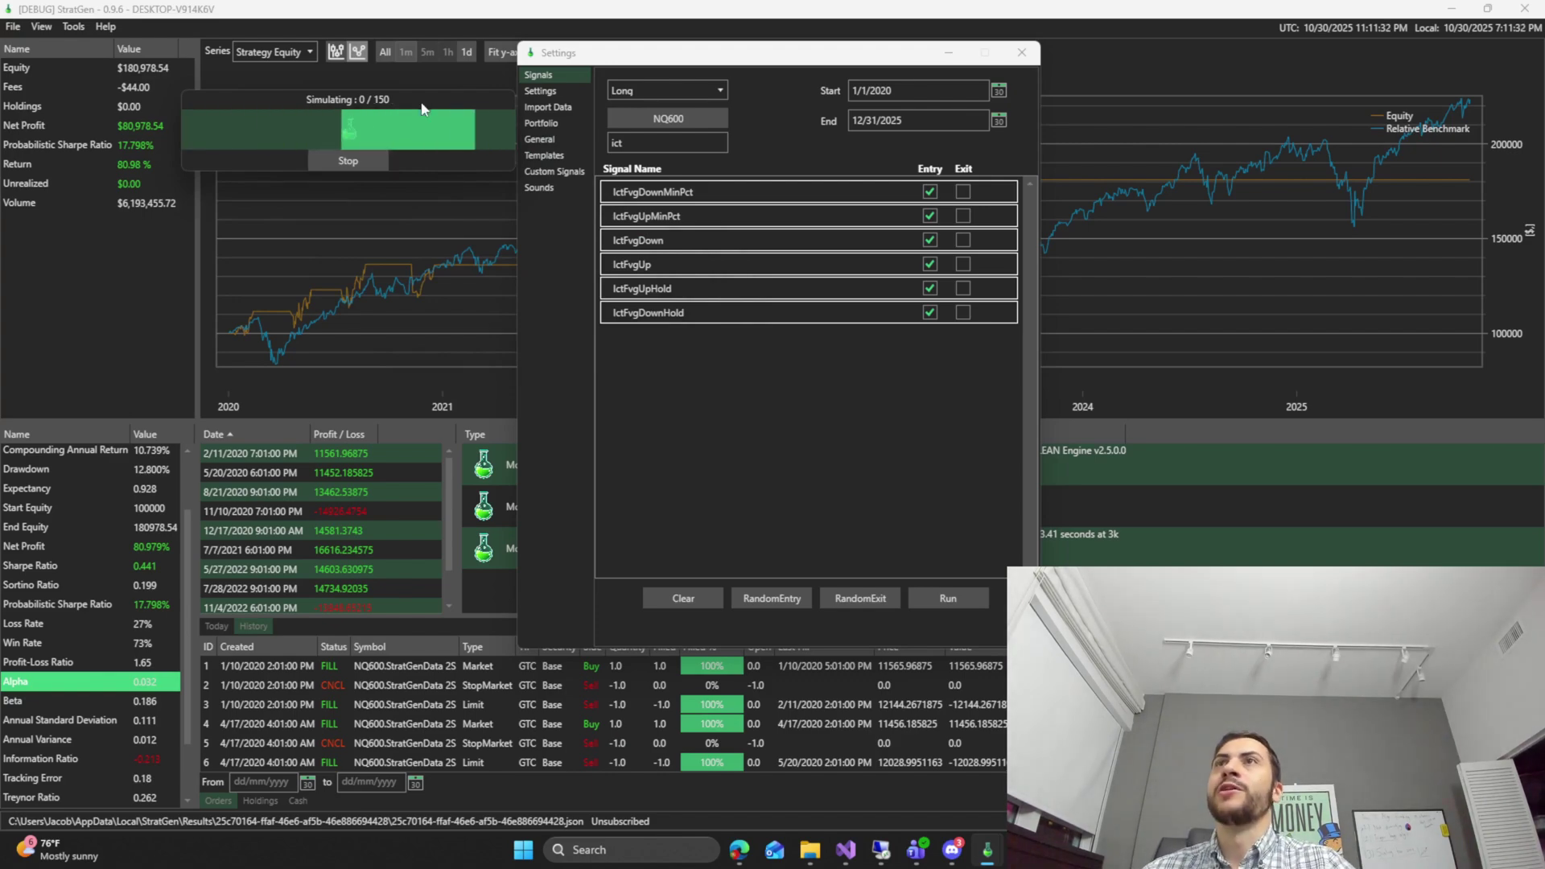
drag(422, 101, 418, 123)
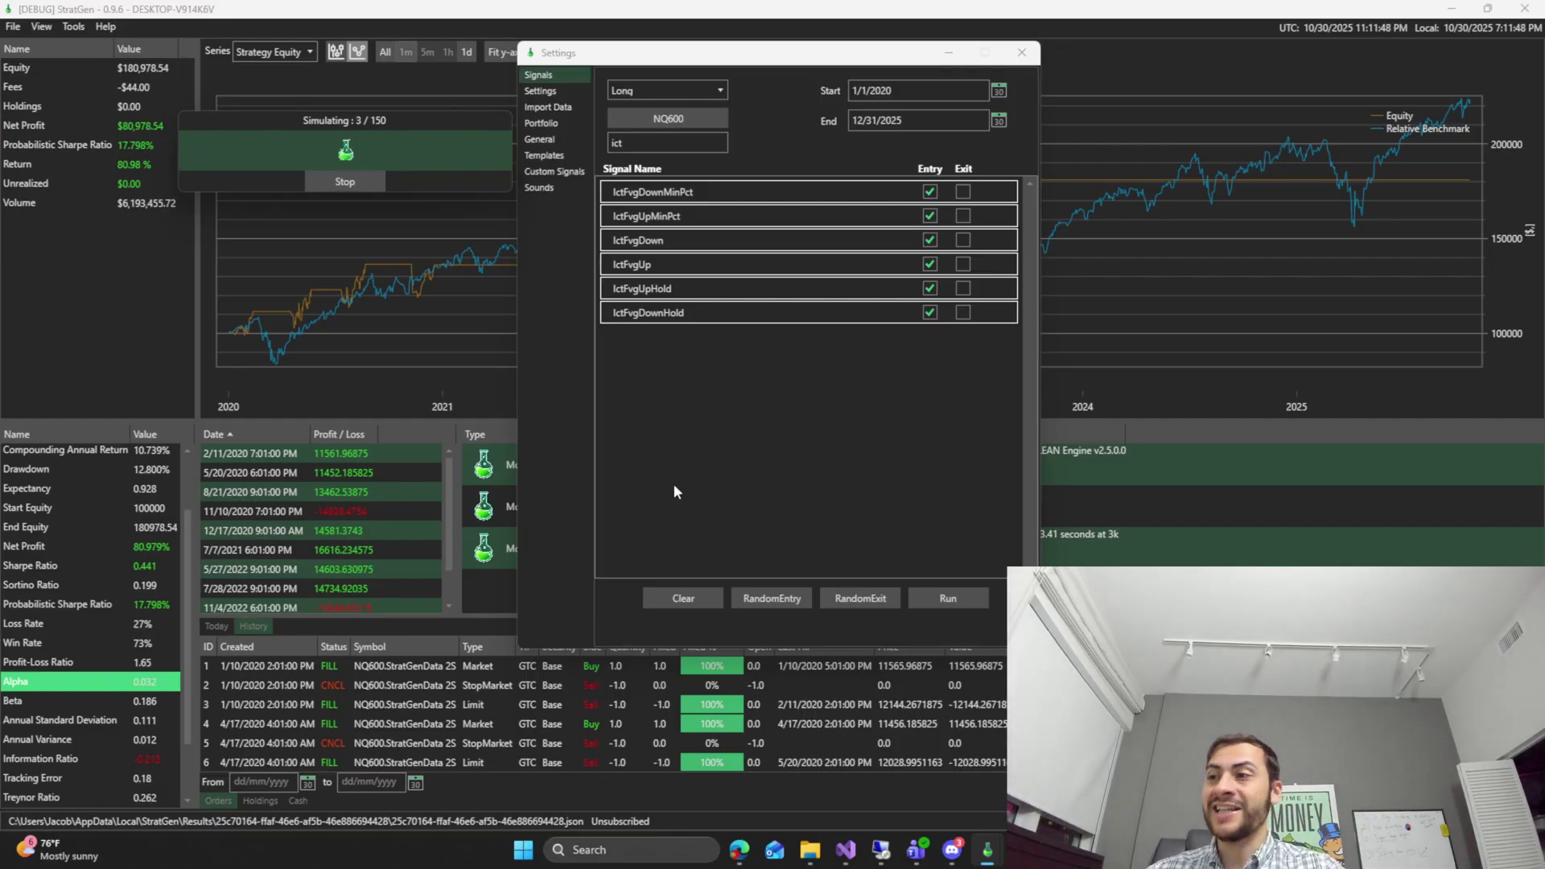
mouse_move(739, 849)
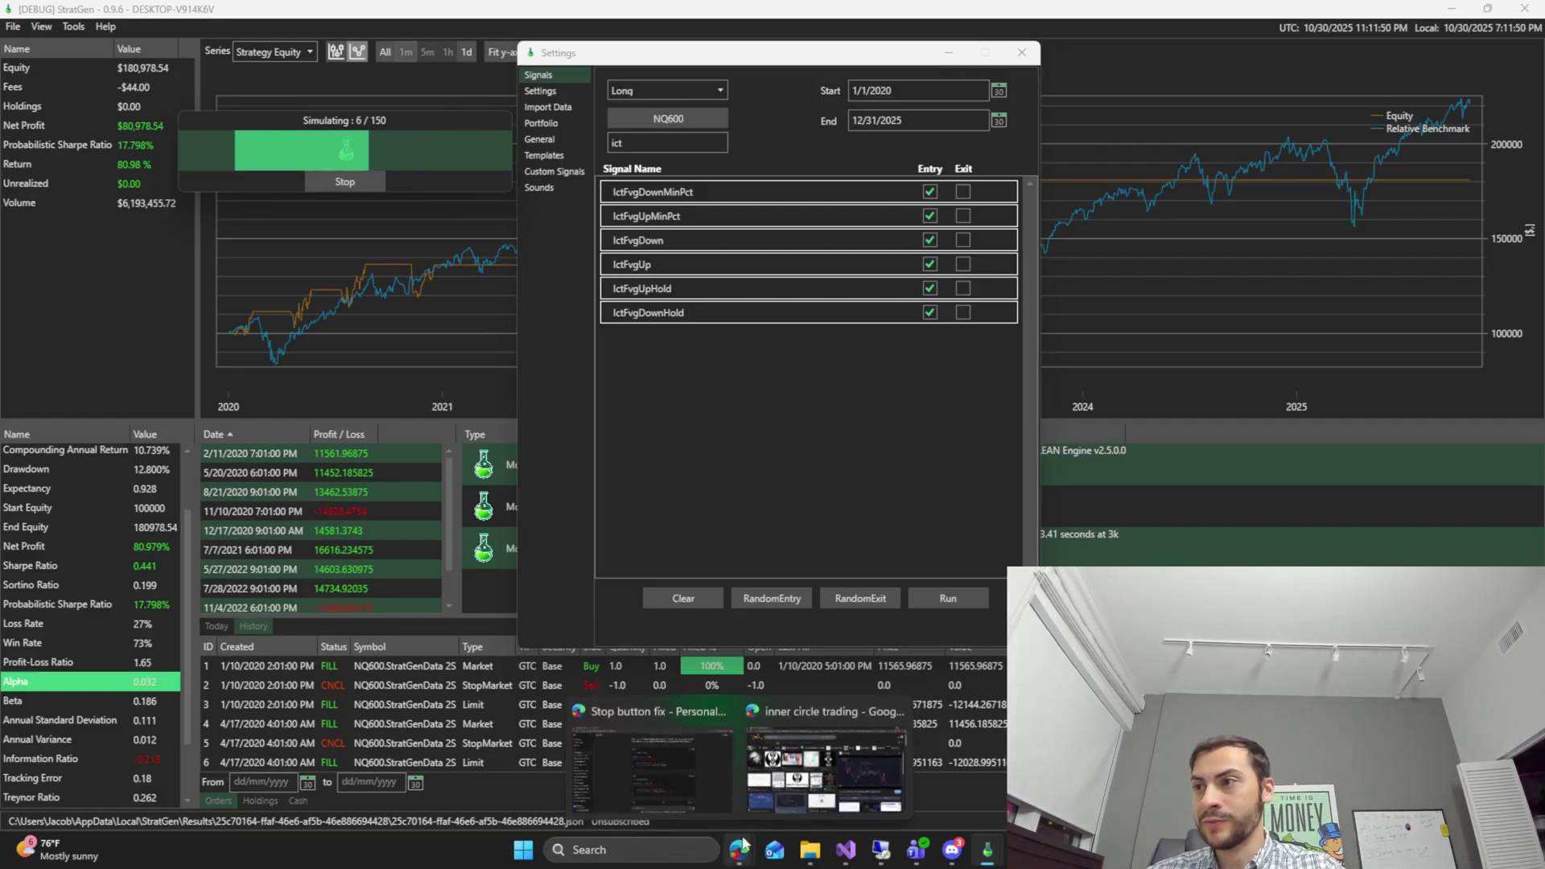
click(649, 797)
key(alt+Tab)
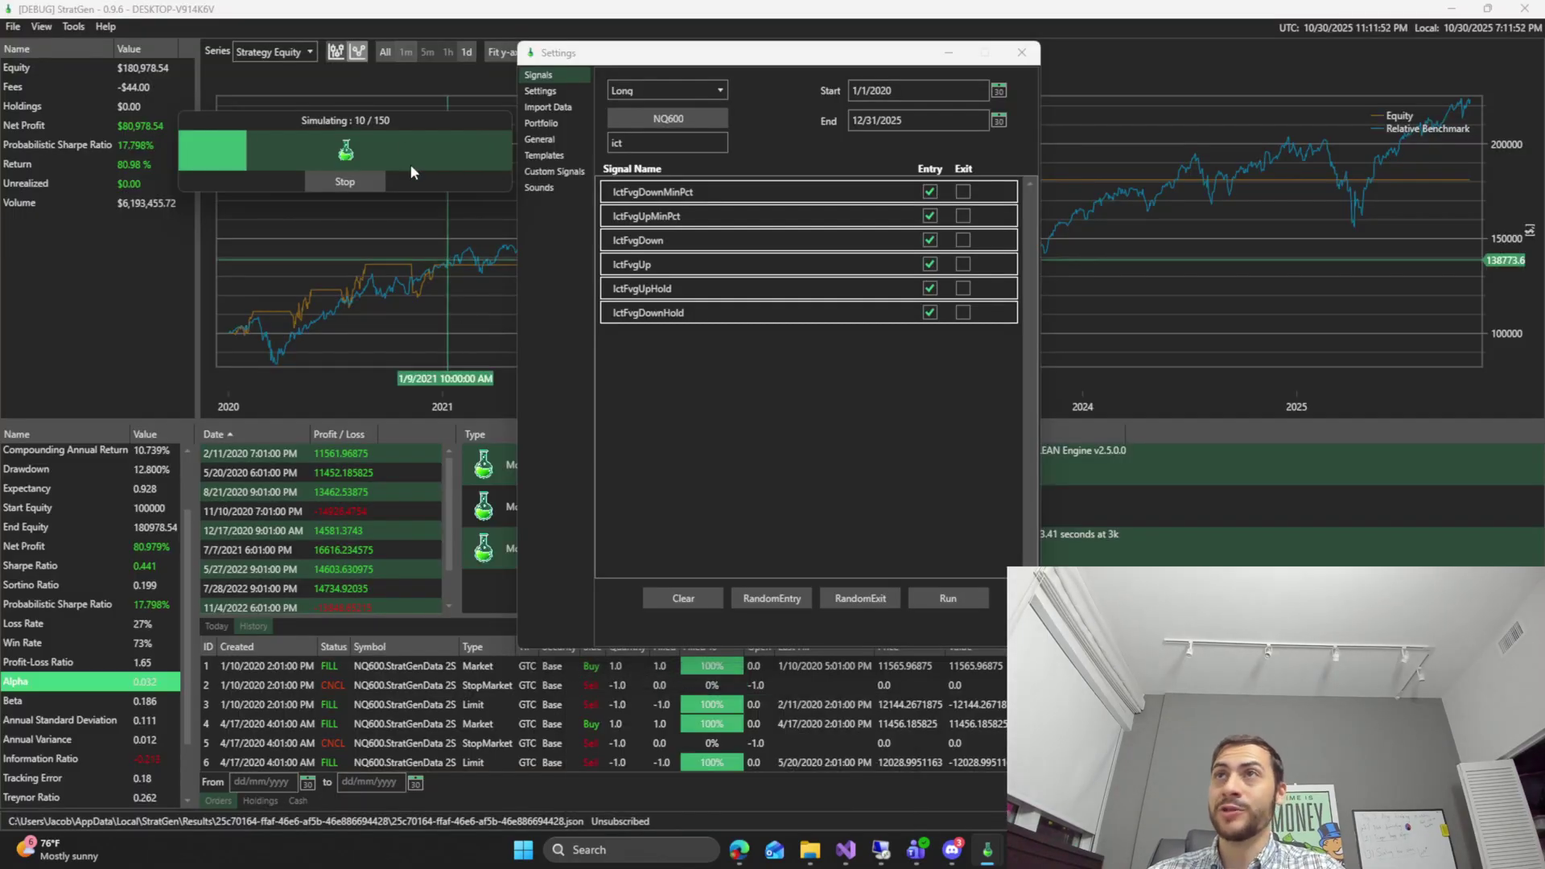
drag(419, 134, 511, 201)
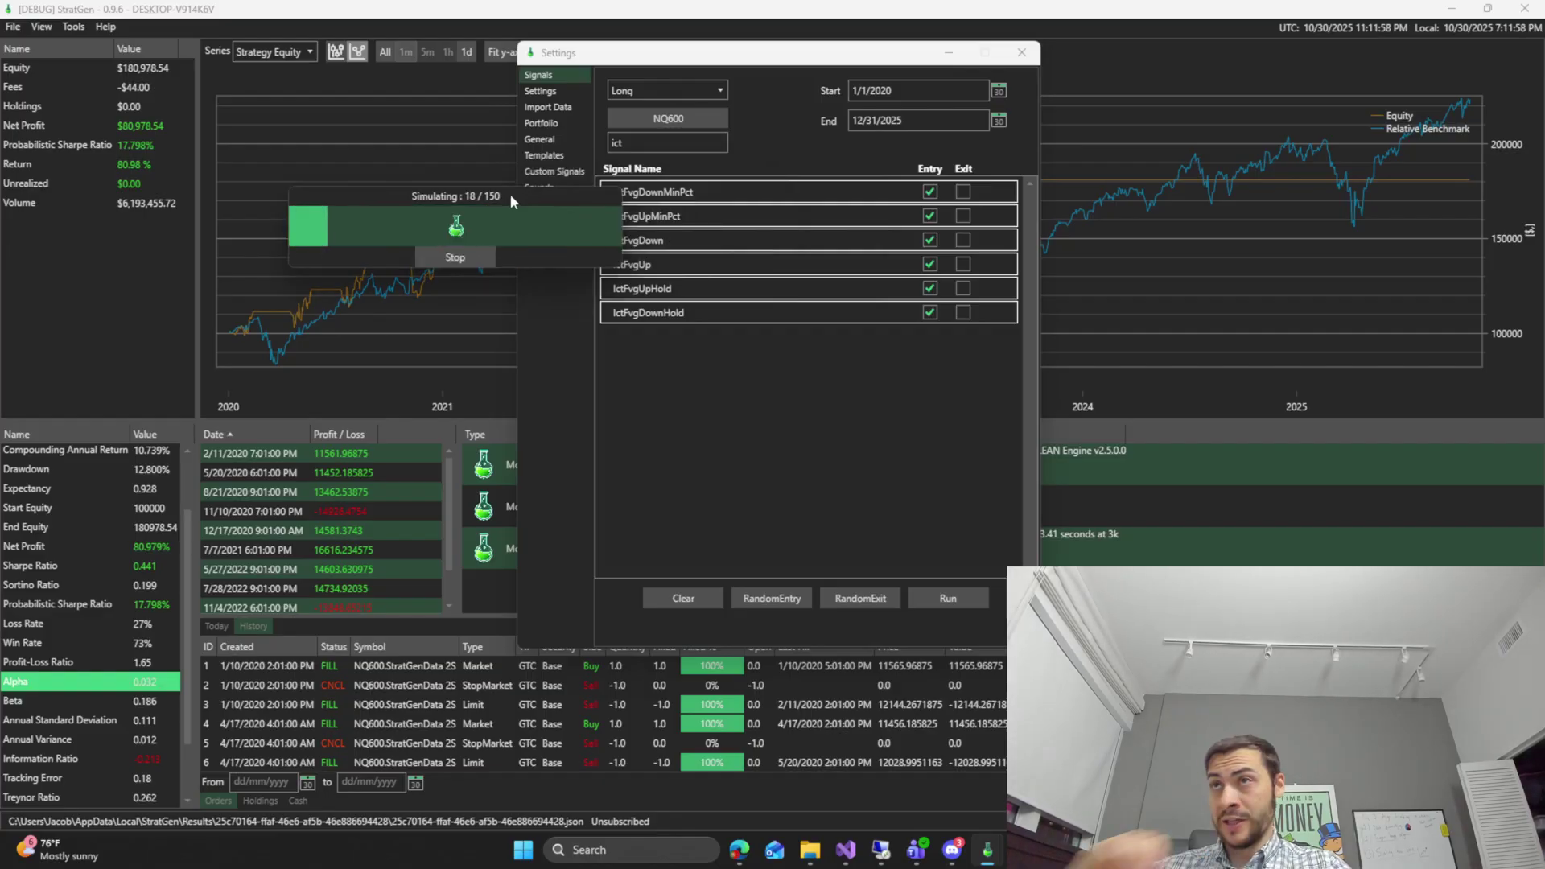
drag(511, 195, 511, 155)
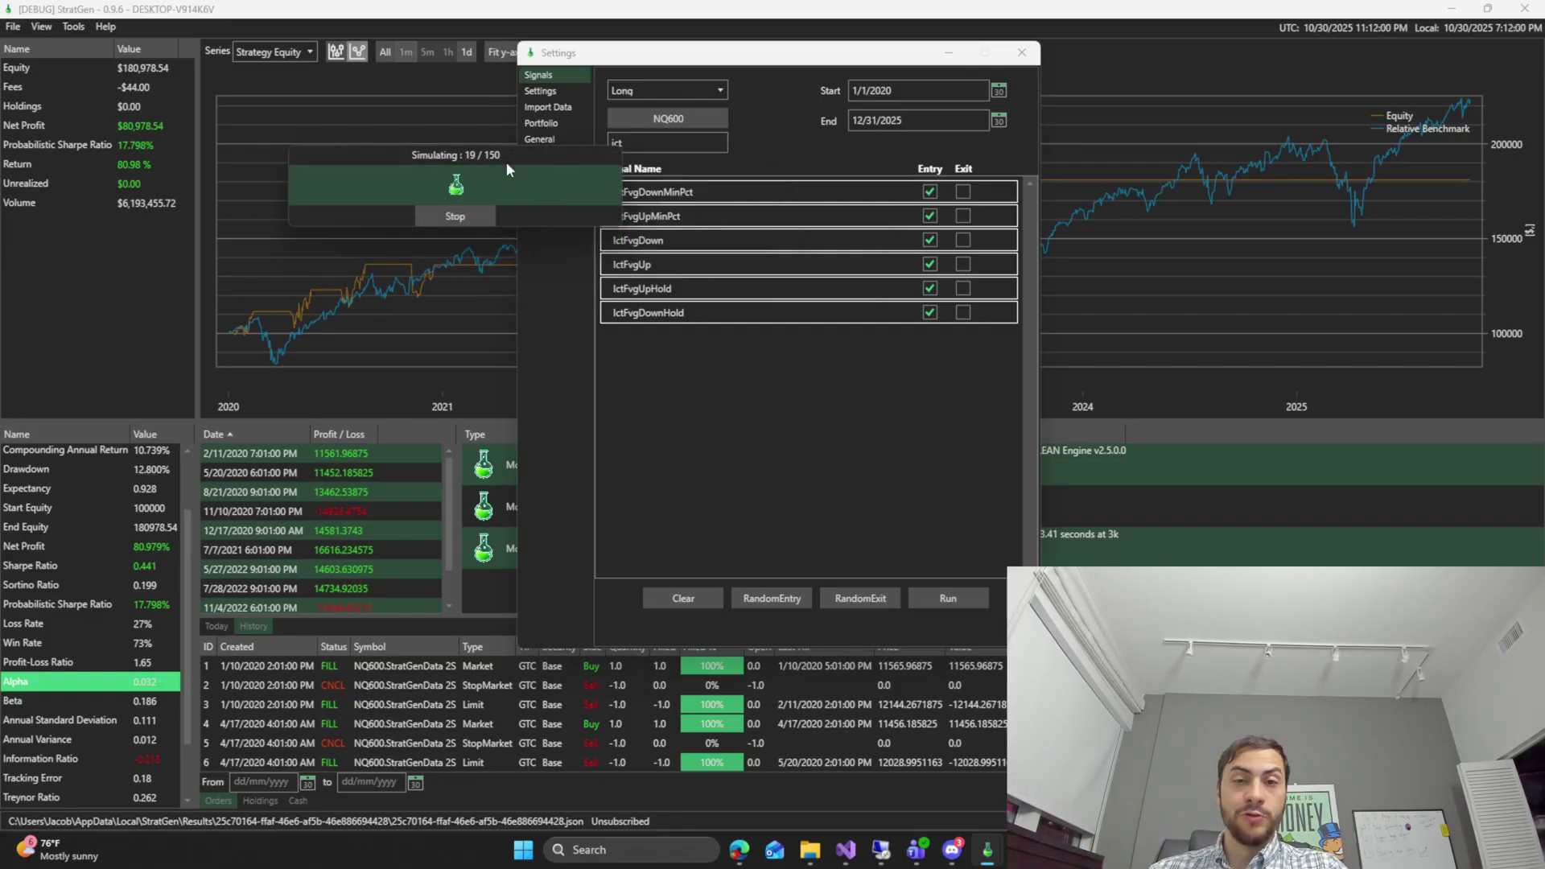